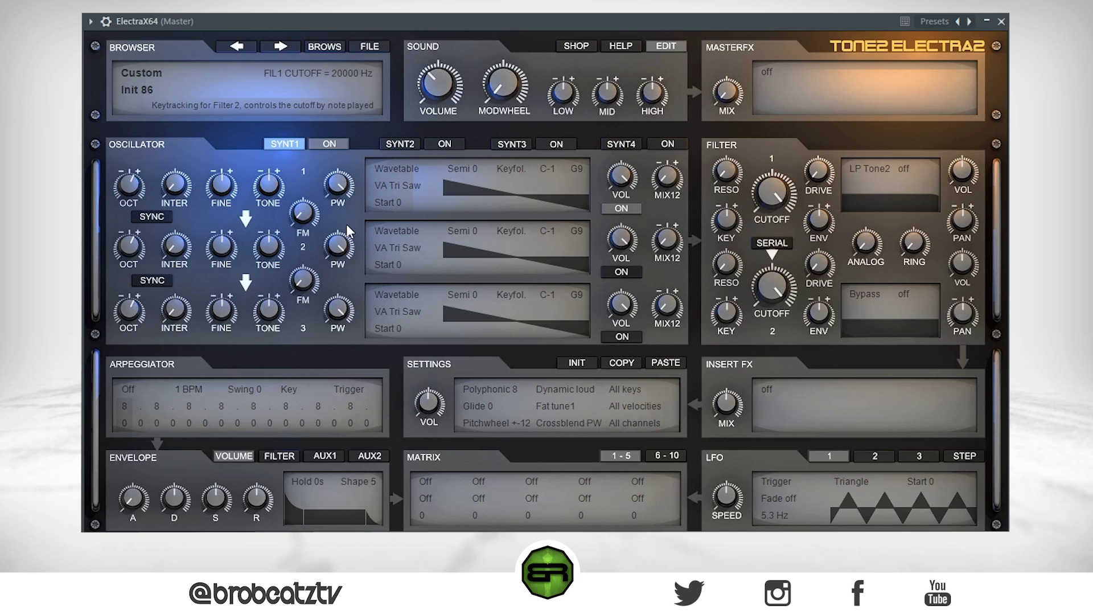
- View the list of patch templates available for initializing a new sound
left_click(575, 362)
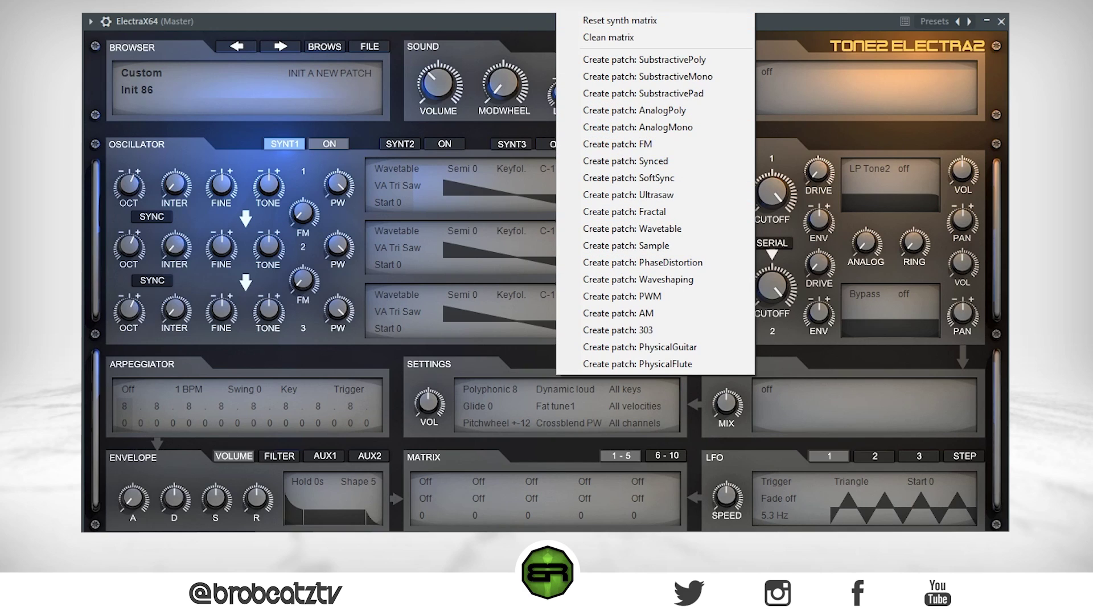
left_click(547, 126)
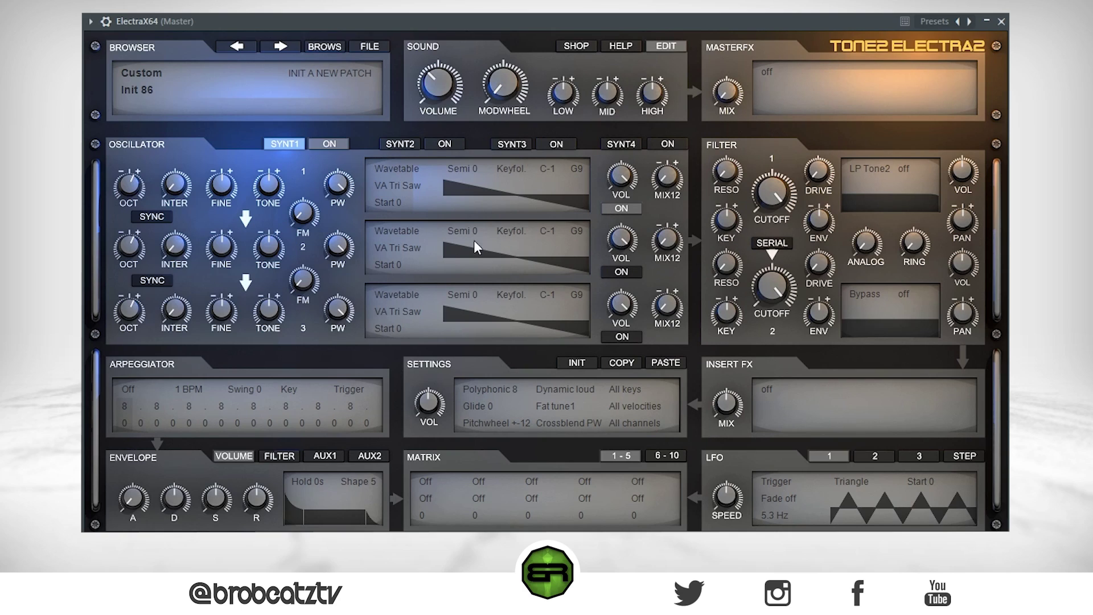
- Lower oscillator 1's pulse width to about 12 to turn its saw into a triangle-shaped wave
left_click_drag(335, 192, 334, 193)
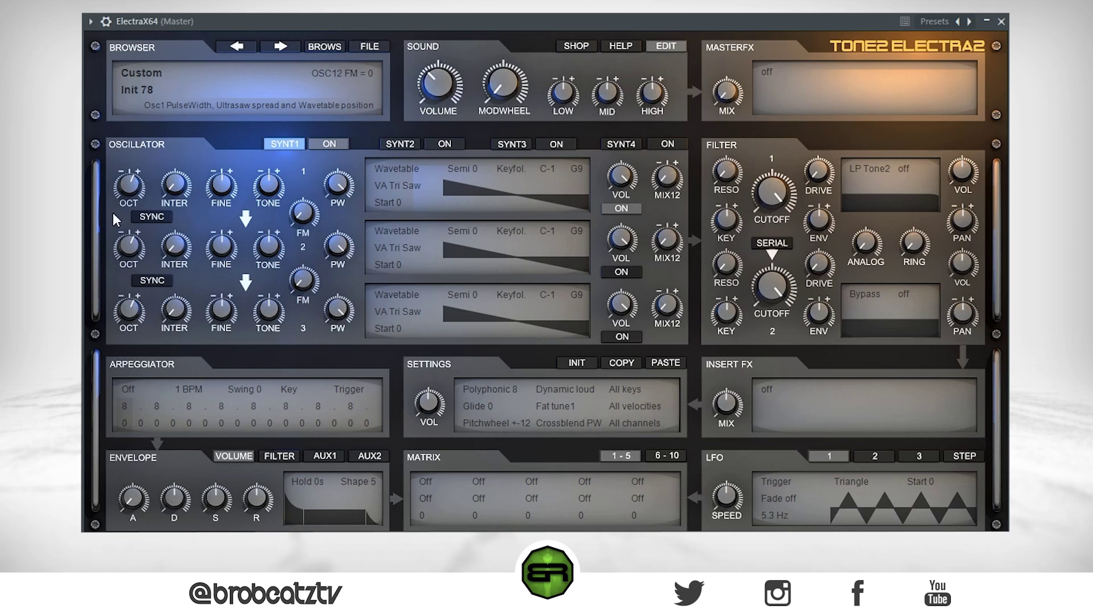
mouse_move(157, 177)
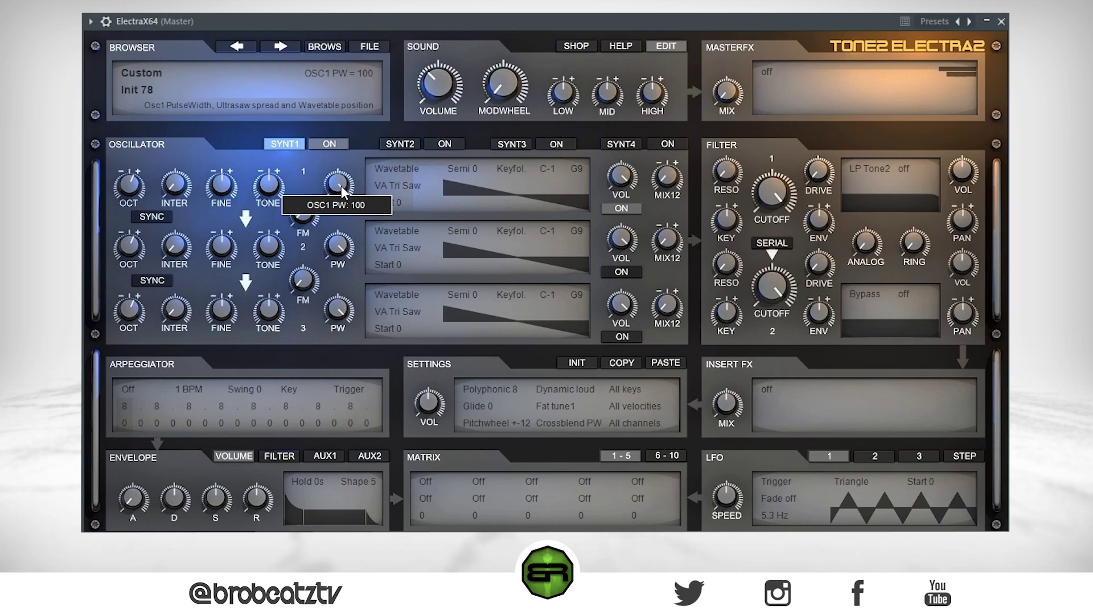
left_click_drag(340, 186, 331, 220)
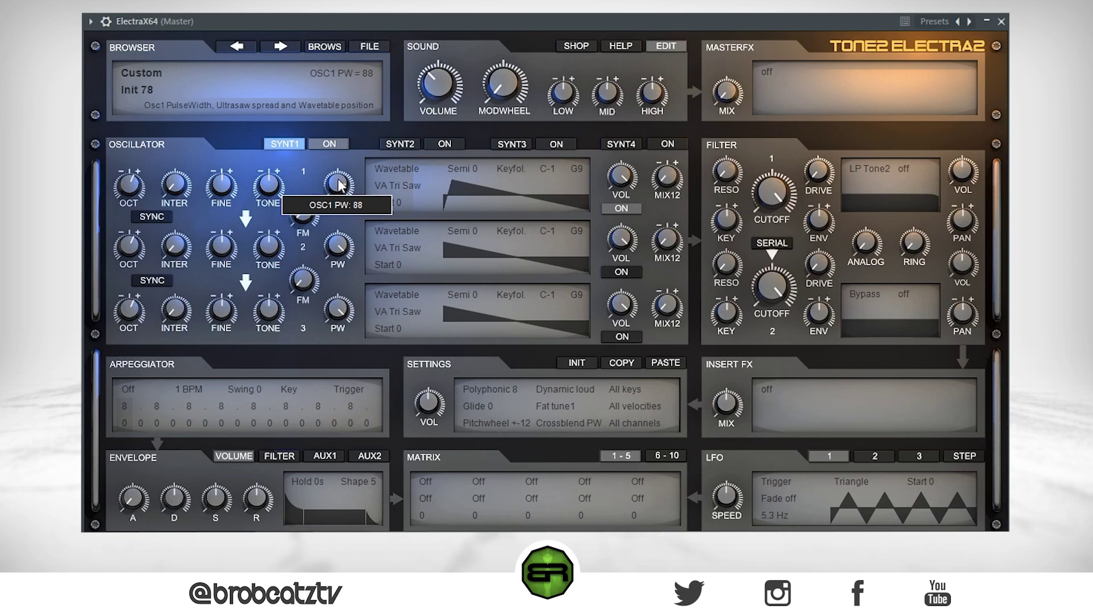
left_click_drag(341, 186, 331, 158)
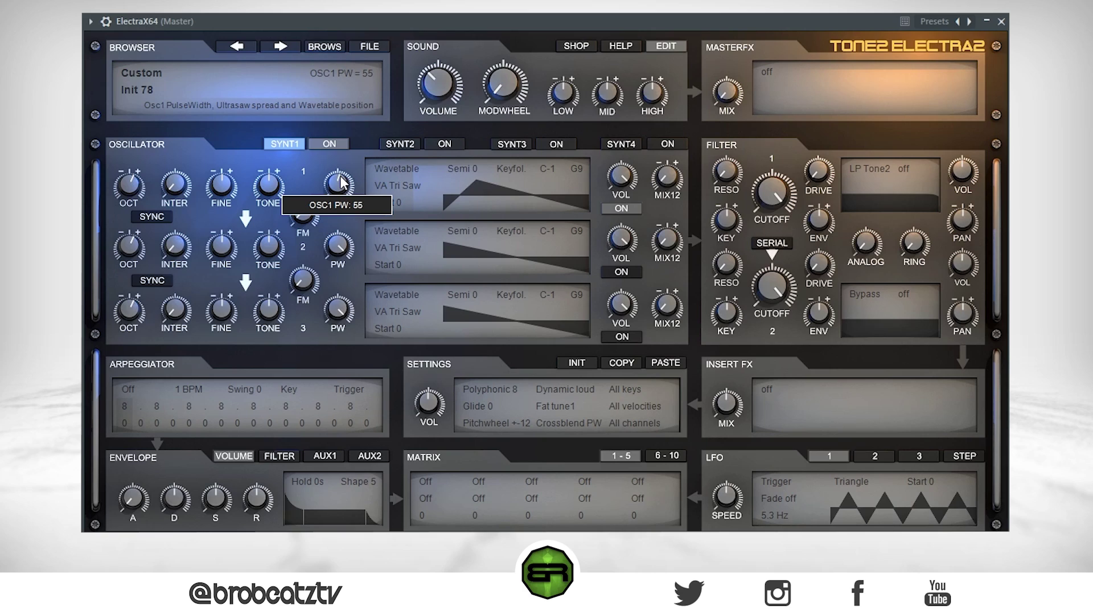
left_click_drag(342, 182, 336, 260)
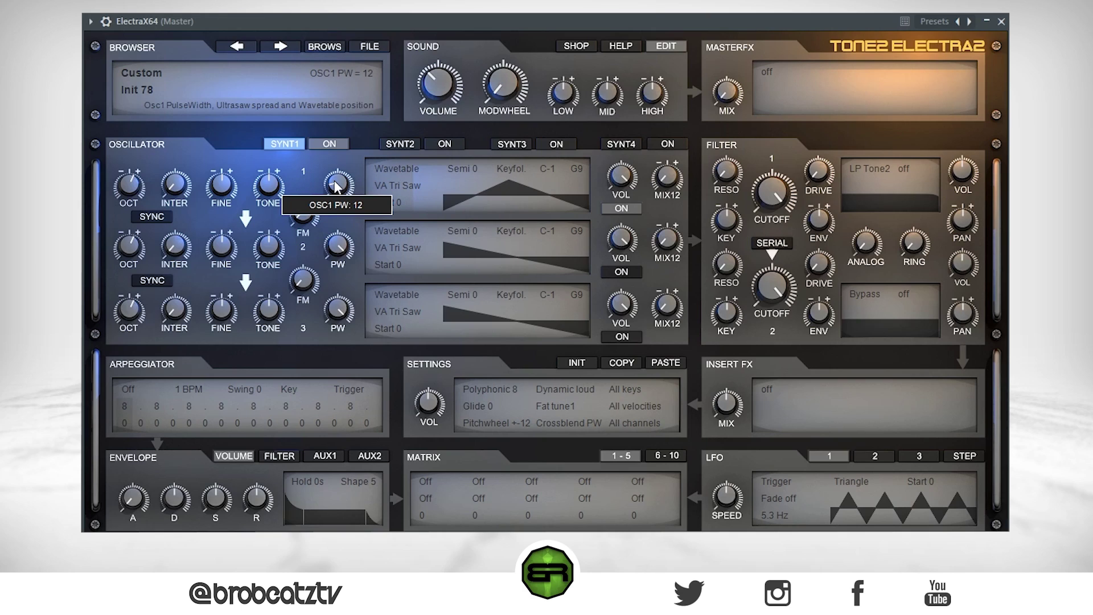
left_click_drag(335, 184, 339, 189)
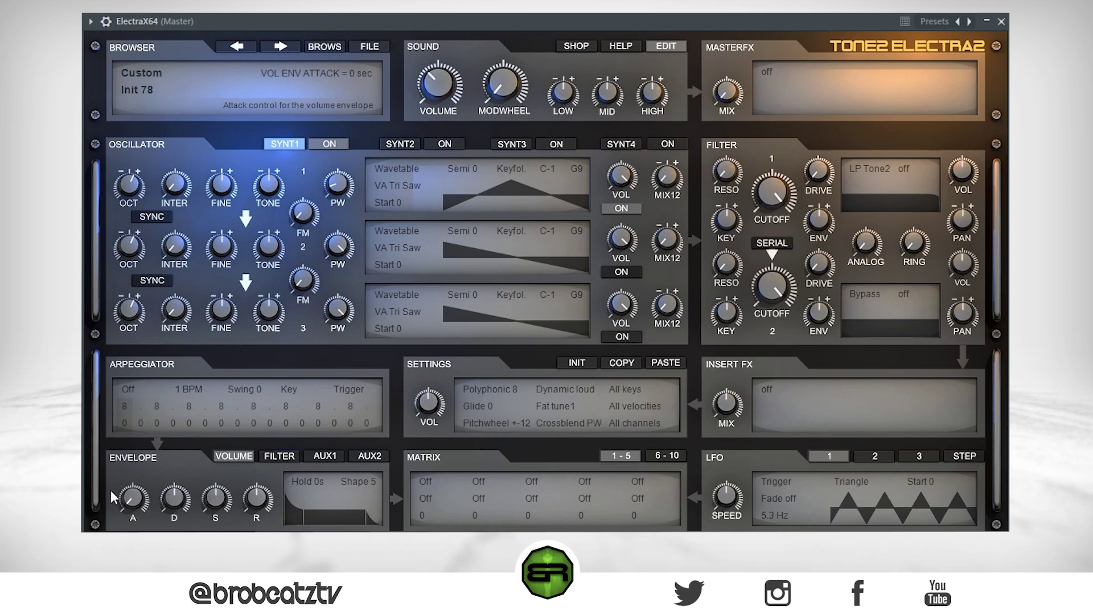
- Try a long volume envelope attack of 1.5 sec, and shorten it to about 0.03 sec
left_click_drag(133, 496, 132, 492)
left_click_drag(126, 495, 124, 460)
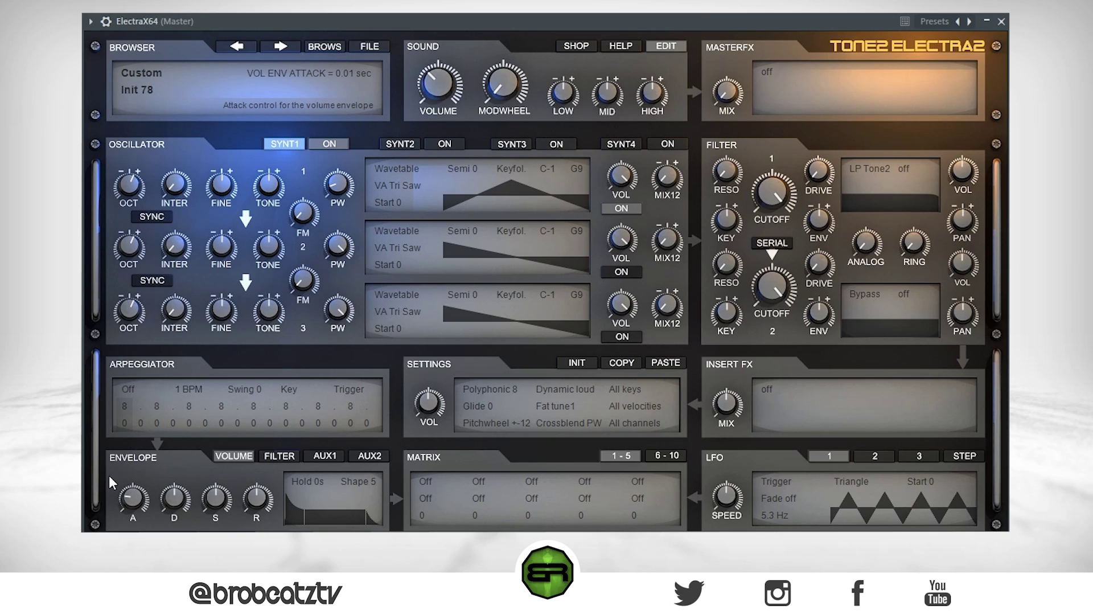
left_click_drag(136, 496, 137, 394)
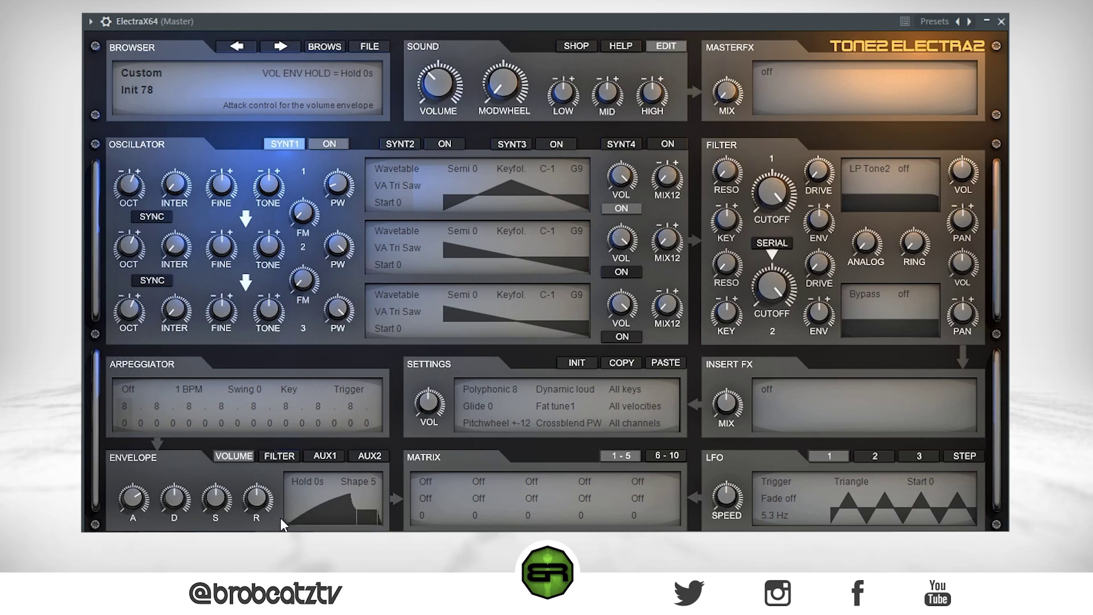
mouse_move(143, 500)
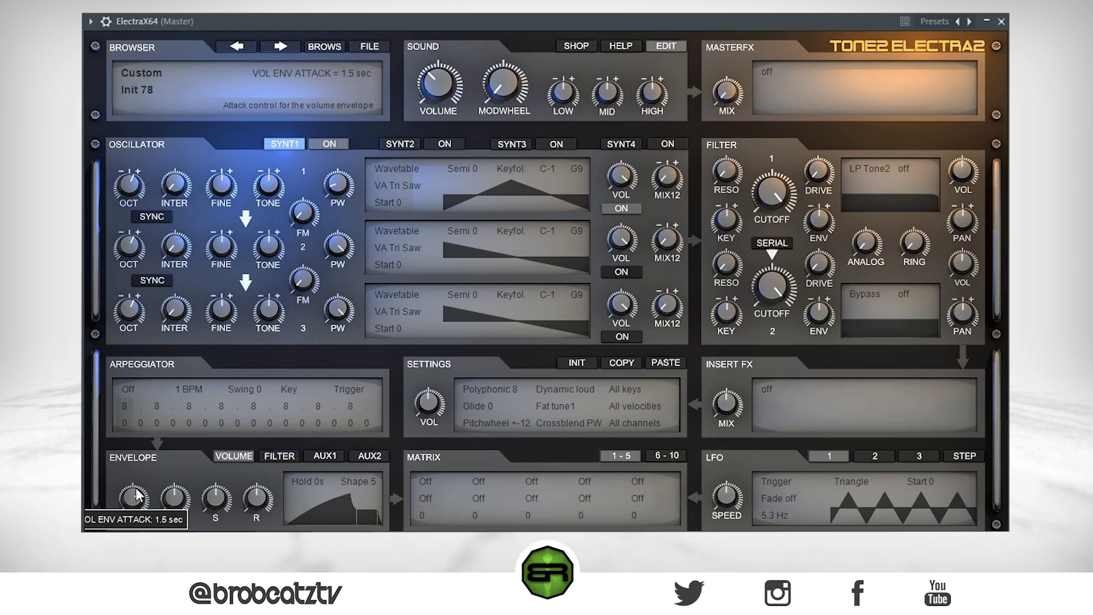
left_click_drag(139, 496, 139, 523)
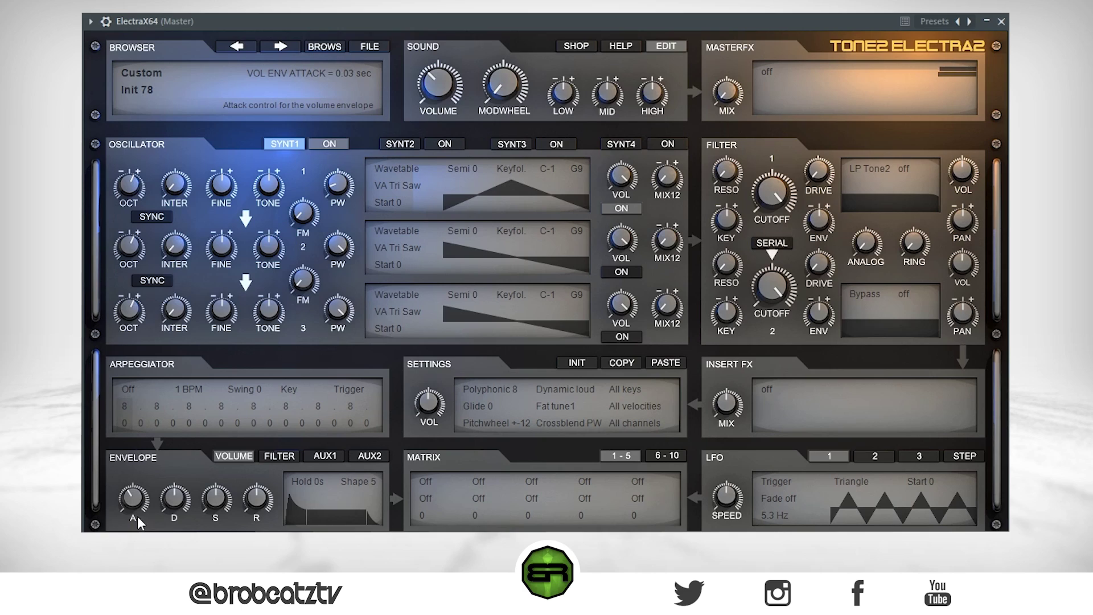
- Raise the volume envelope's sustain slightly above 50, leaving decay and release at 0.15 sec
left_click(172, 498)
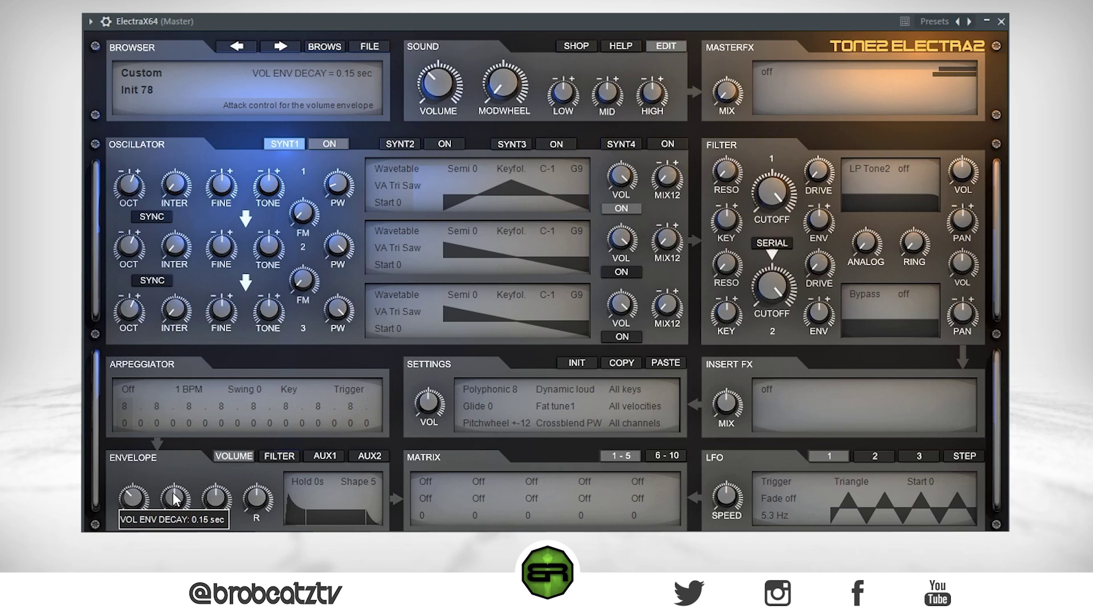
mouse_move(214, 497)
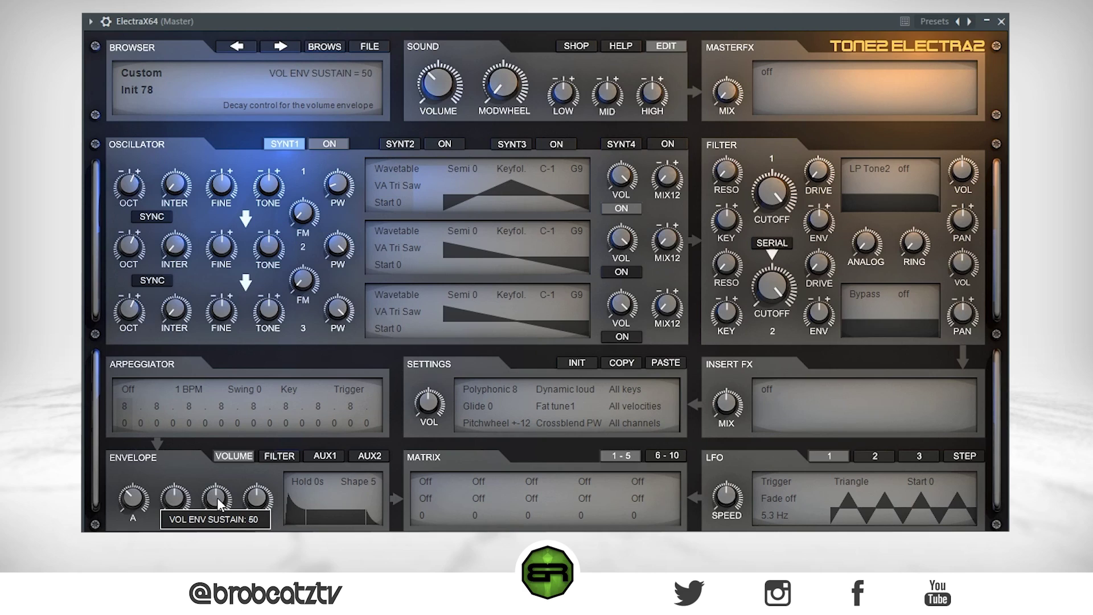
left_click_drag(216, 495, 242, 498)
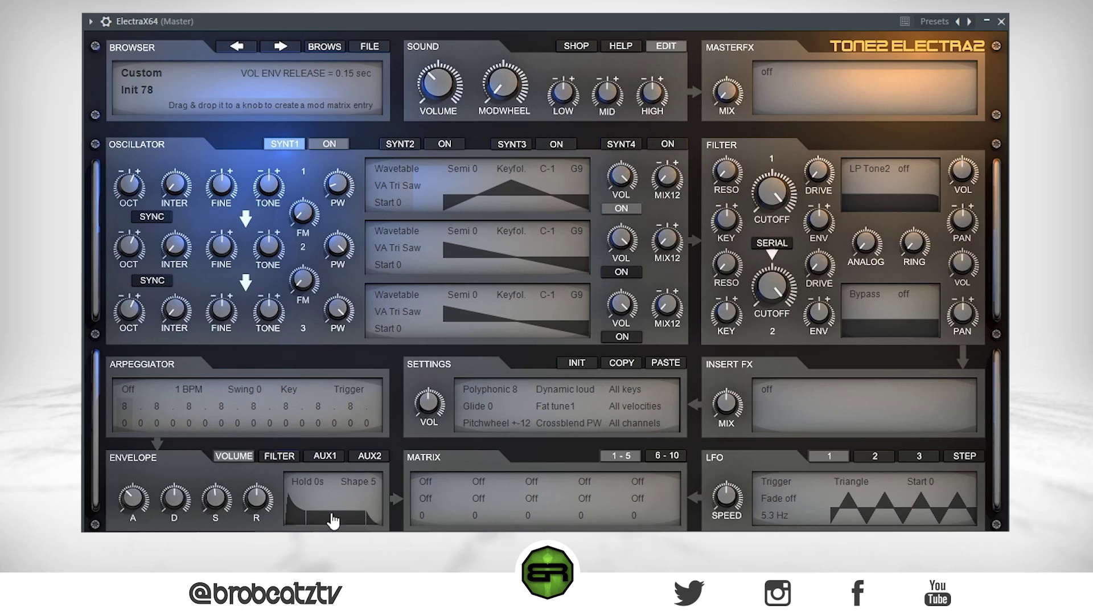
left_click_drag(212, 500, 214, 481)
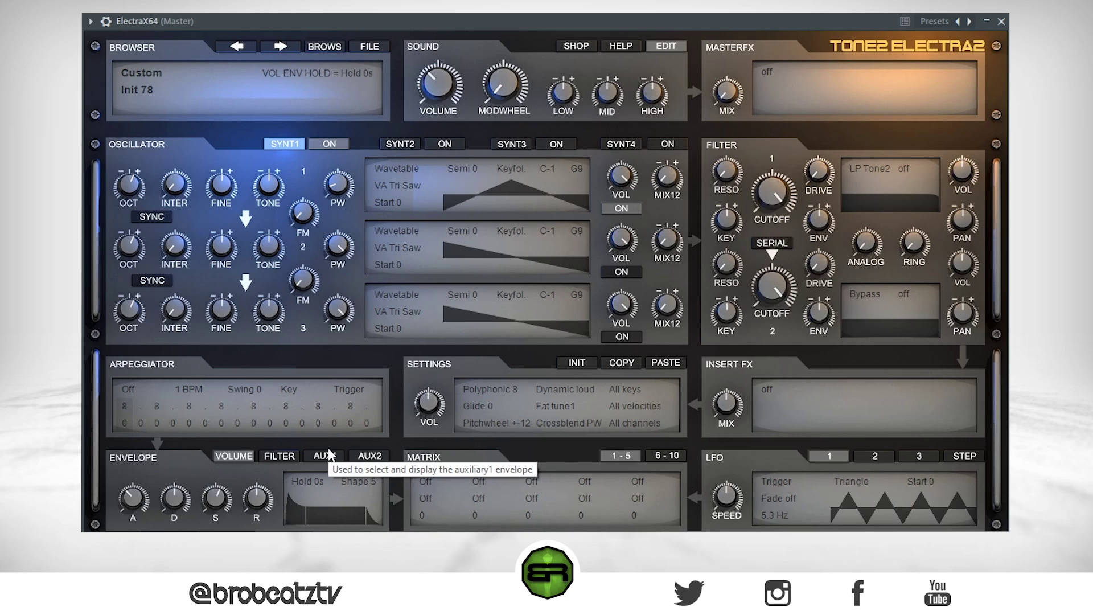
mouse_move(252, 512)
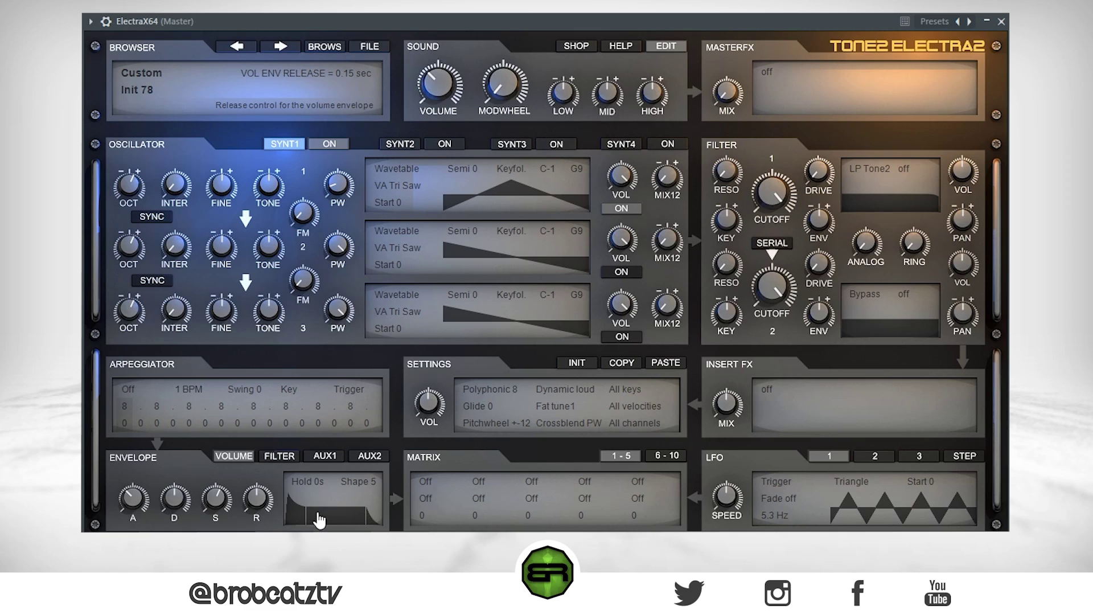
- Try a volume envelope with sustain at 0 and a longer decay
left_click_drag(212, 494, 210, 529)
left_click_drag(175, 492, 180, 467)
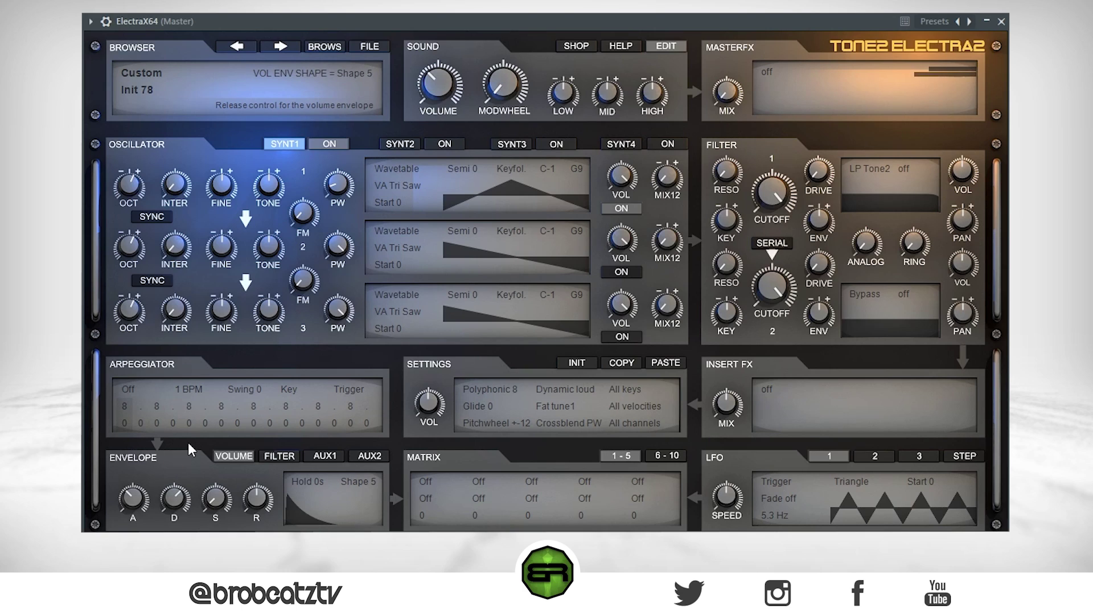
left_click(206, 500)
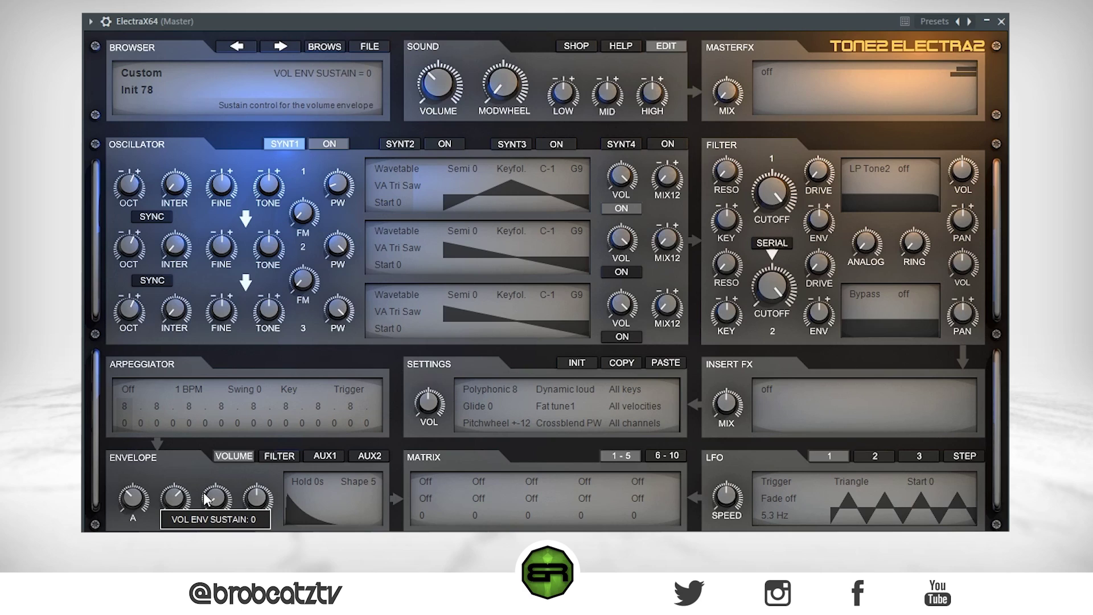
left_click_drag(174, 495, 229, 396)
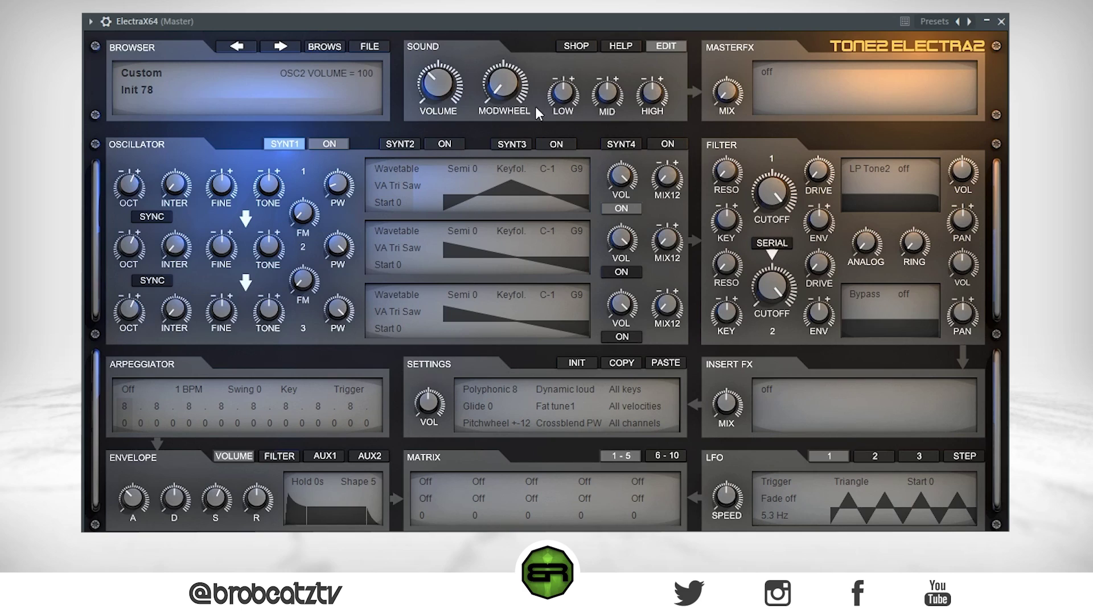
- Raise the synth's master volume to about the middle of its range
mouse_move(446, 86)
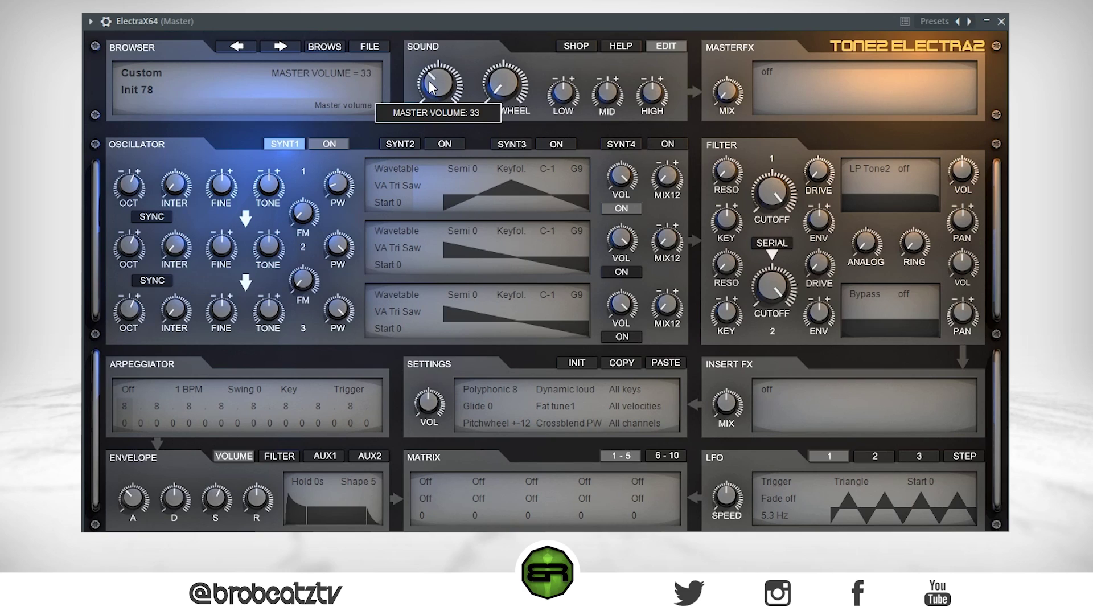
left_click_drag(436, 64, 443, 37)
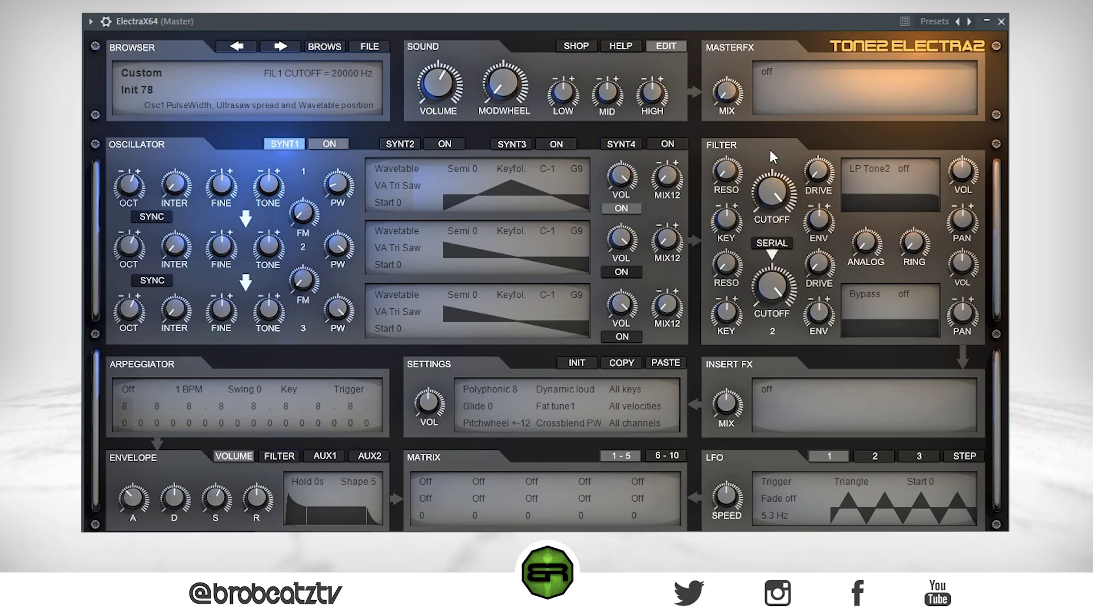
- Set filter 1 to the LP 12dB type and lower its cutoff to around mid-range
left_click(868, 165)
left_click(871, 208)
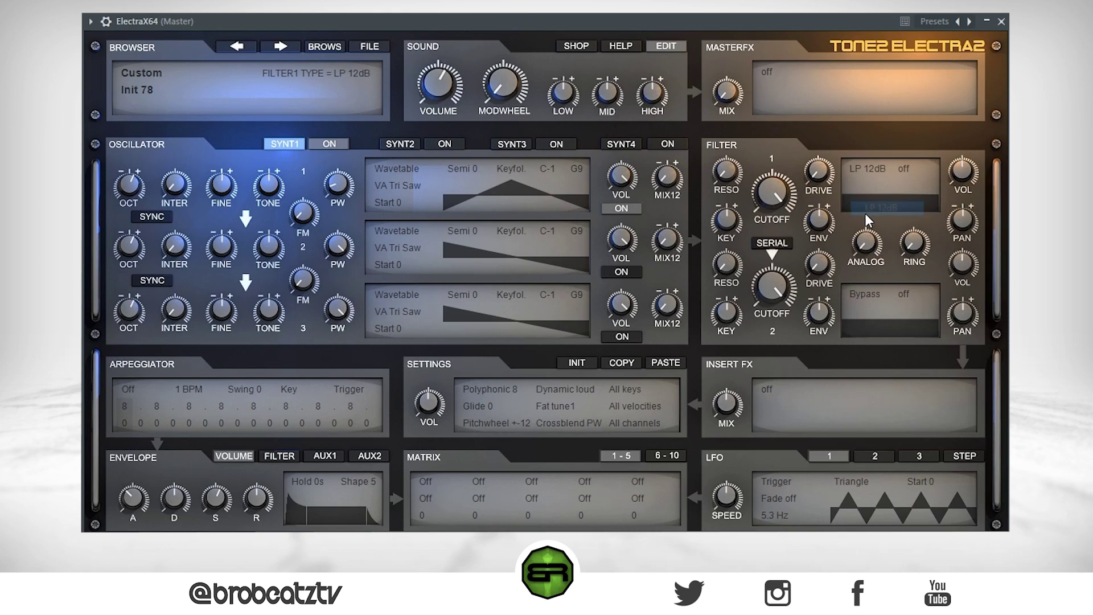
left_click_drag(784, 194, 765, 242)
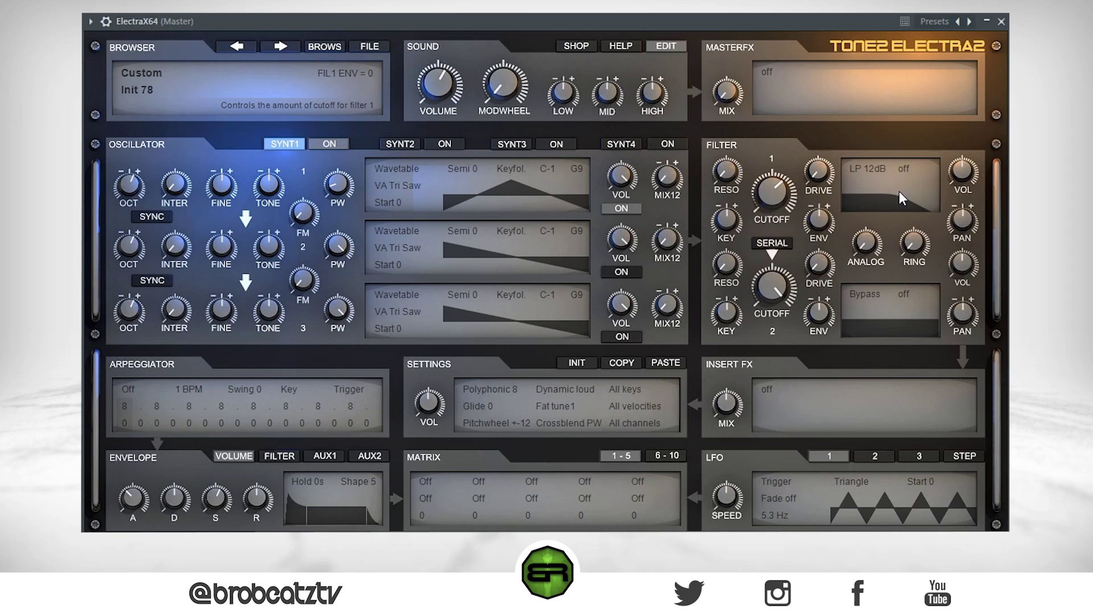
- Try the HP 18dB and BP 18dB types on filter 1
left_click(859, 167)
left_click(865, 291)
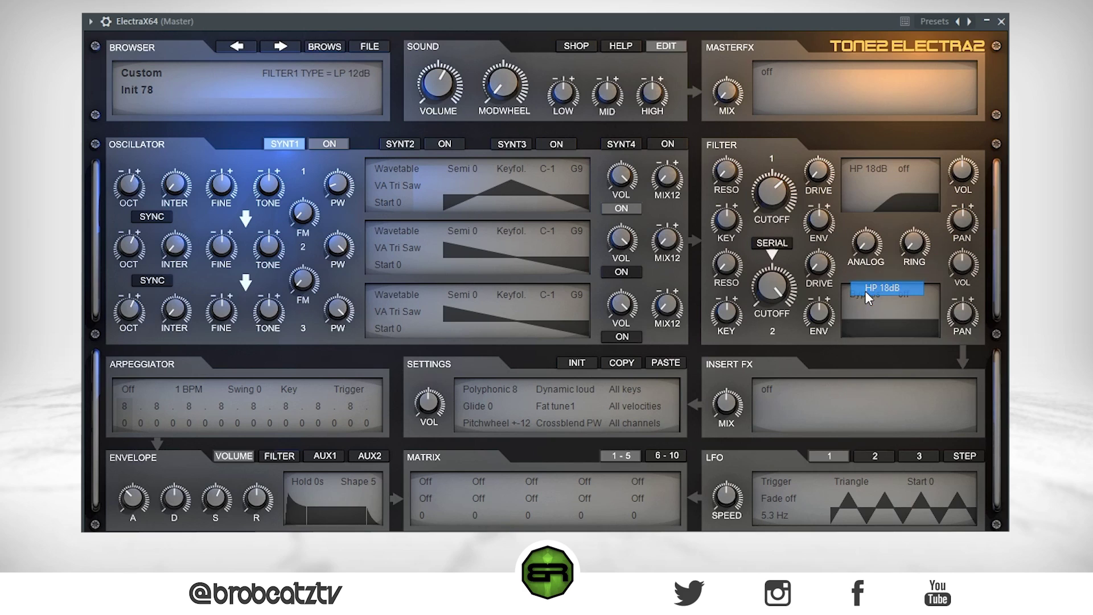
left_click(865, 175)
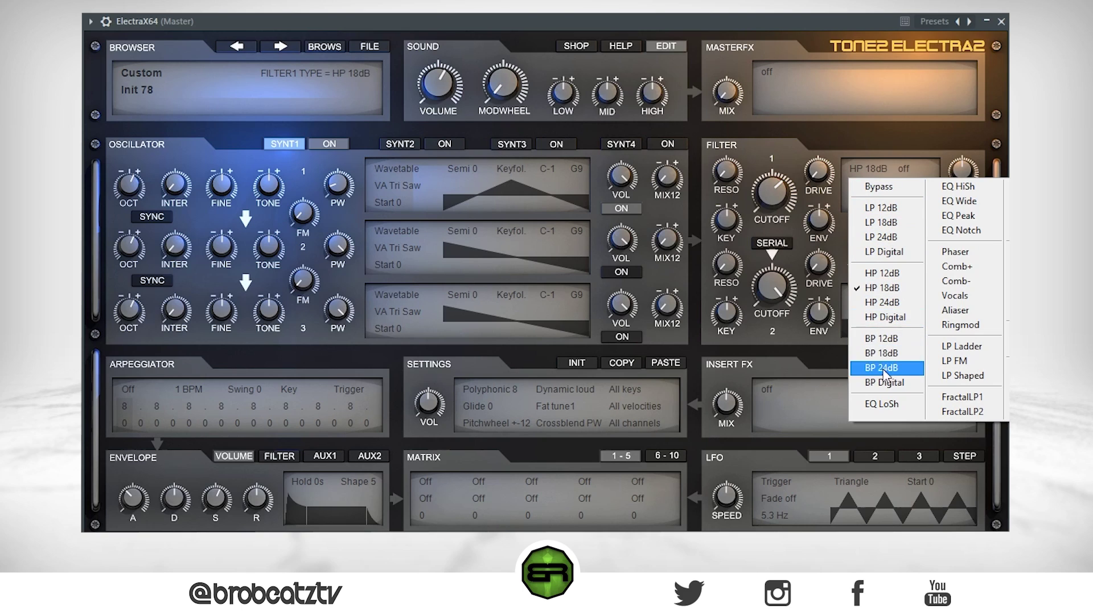
left_click(882, 352)
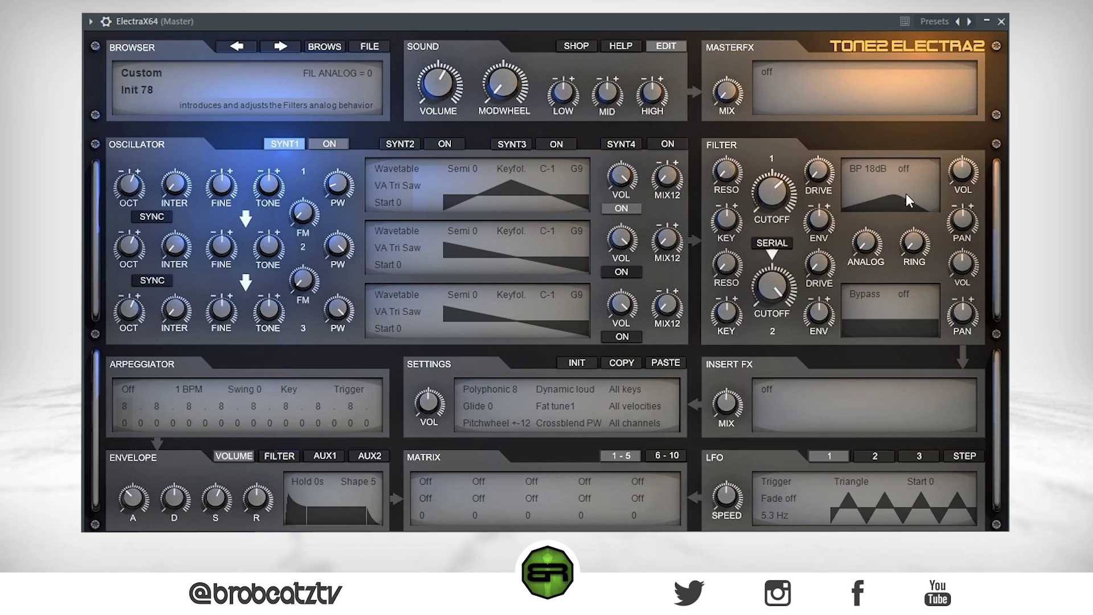
- Try the BP 12dB type on filter 1 with a small cutoff adjustment, followed by BP 24dB
left_click(855, 164)
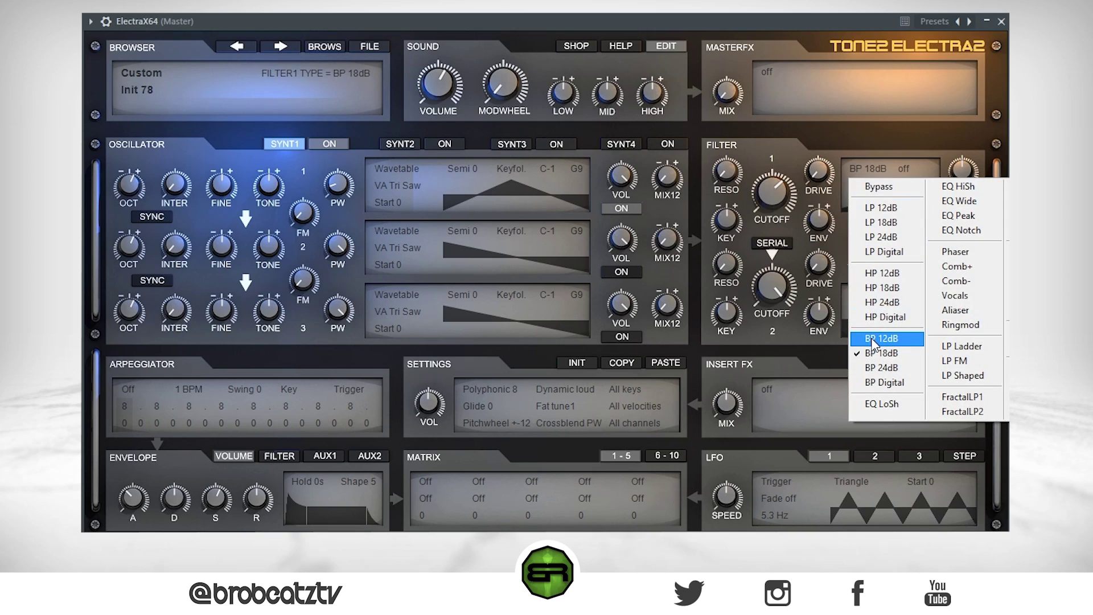
left_click(882, 336)
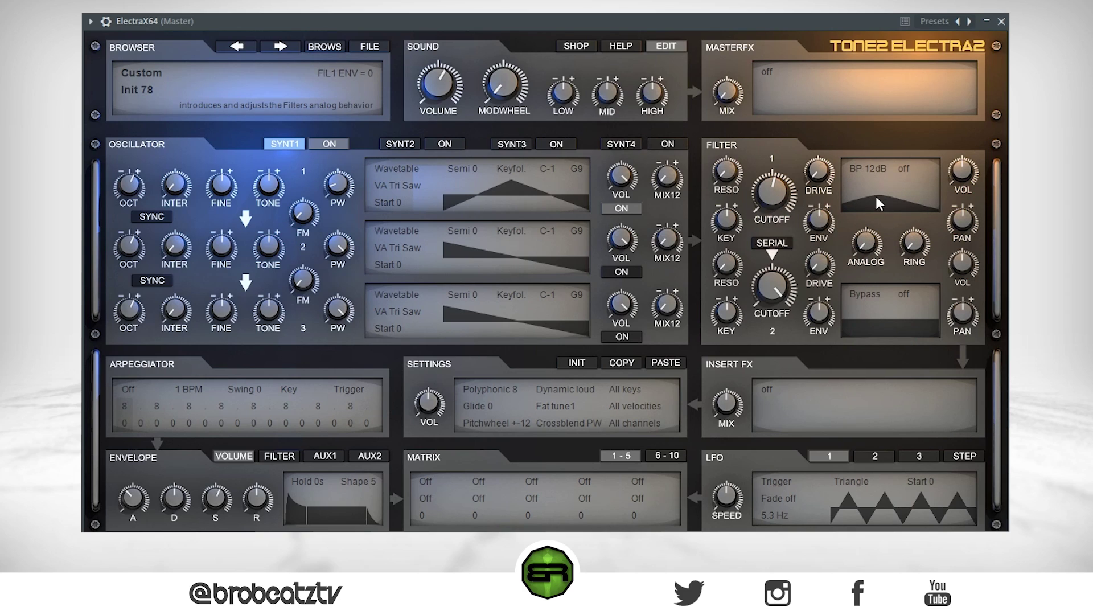
left_click_drag(772, 193, 769, 188)
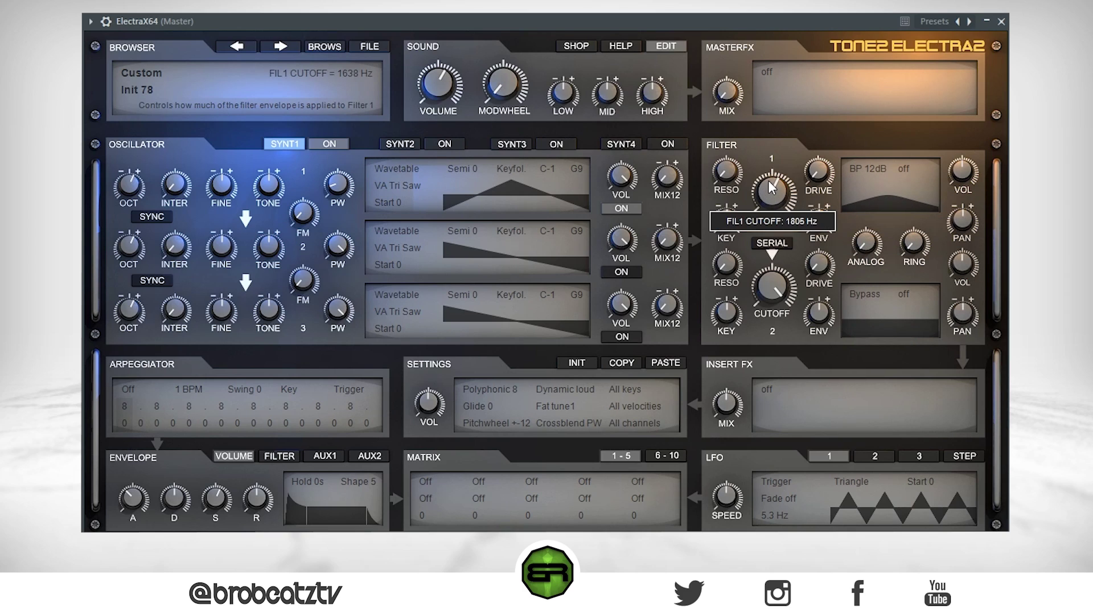
left_click(870, 183)
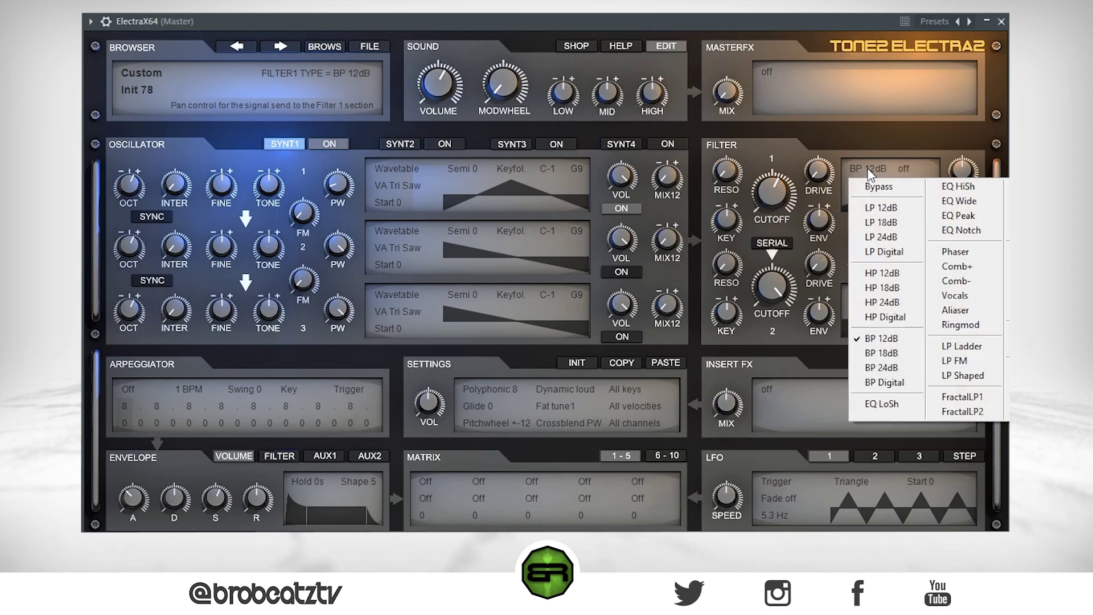
left_click(867, 367)
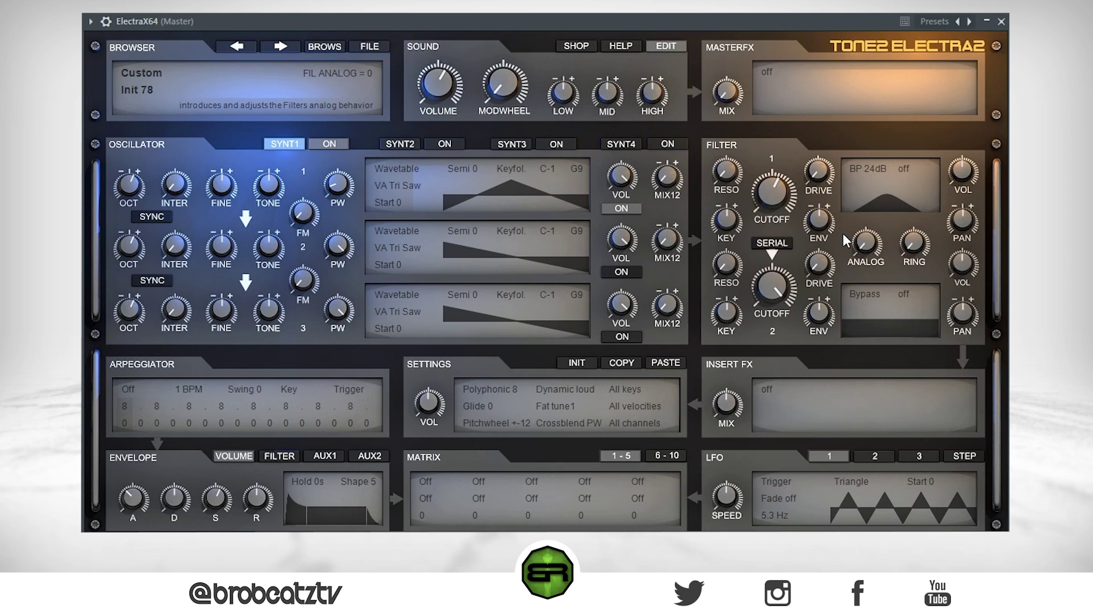
- Set filter 1 to the BP 18dB type and bring its cutoff slightly below 1305 Hz
left_click(860, 164)
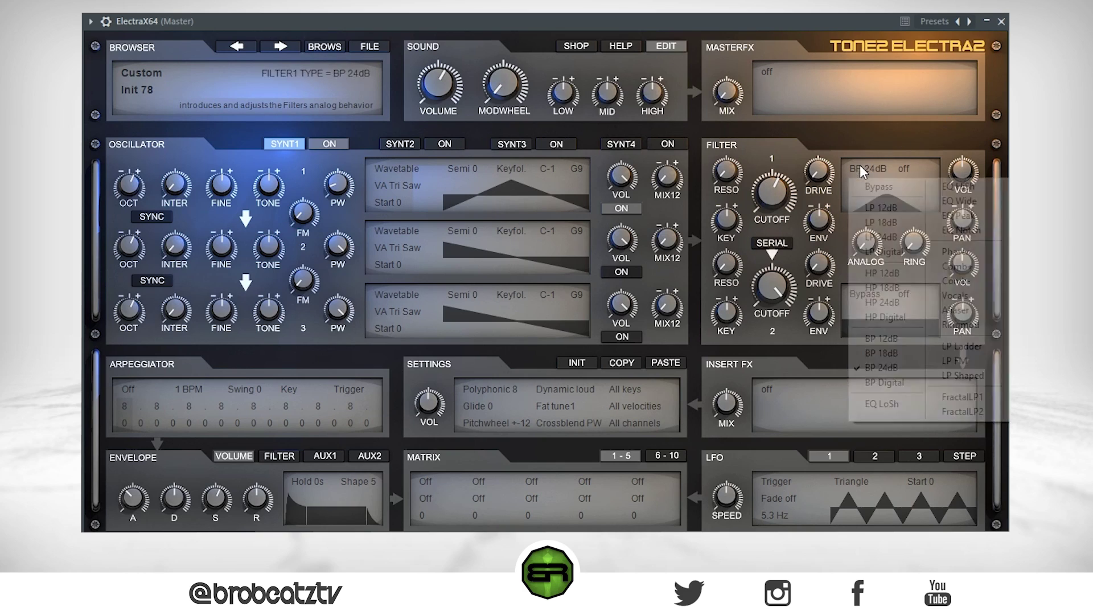
left_click(882, 349)
mouse_move(763, 196)
left_mouse_down()
mouse_move(774, 185)
mouse_move(772, 230)
mouse_move(775, 187)
left_mouse_up()
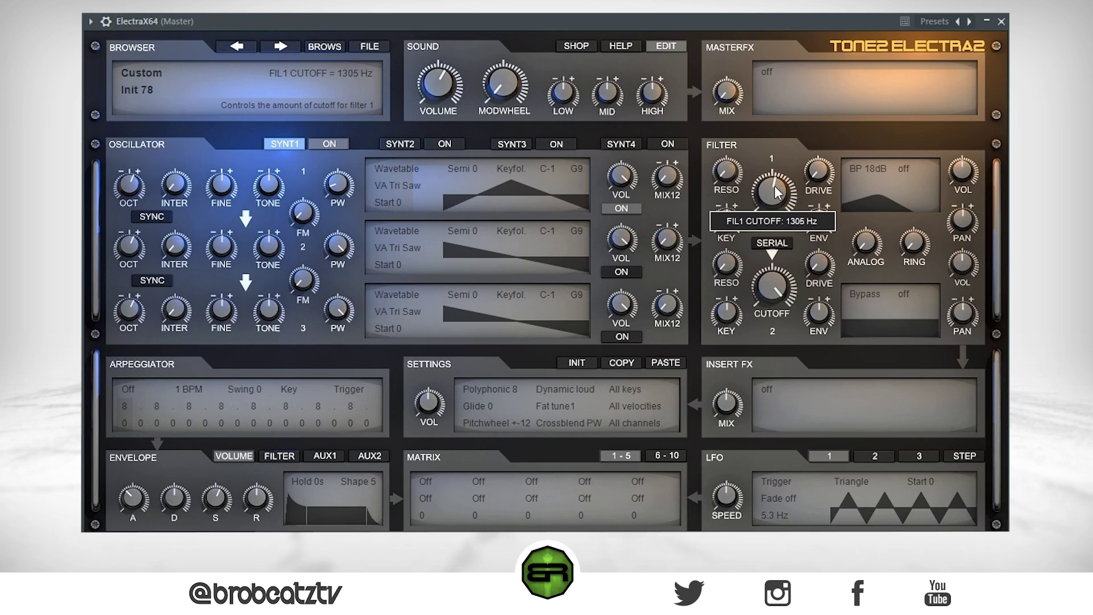
mouse_move(773, 186)
left_mouse_down()
mouse_move(806, 171)
mouse_move(793, 162)
mouse_move(773, 200)
left_mouse_up()
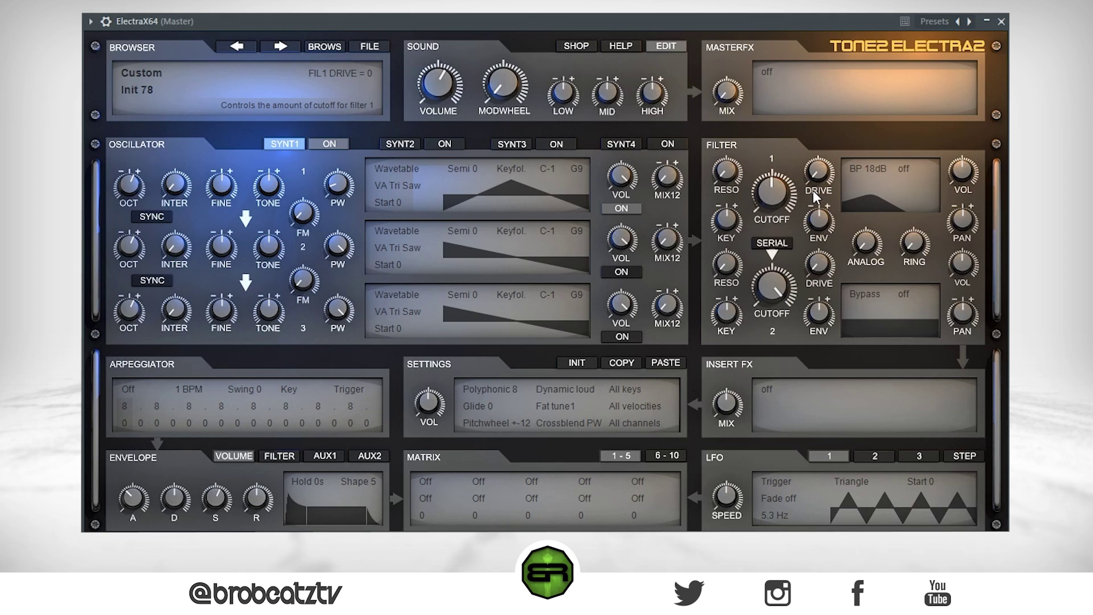
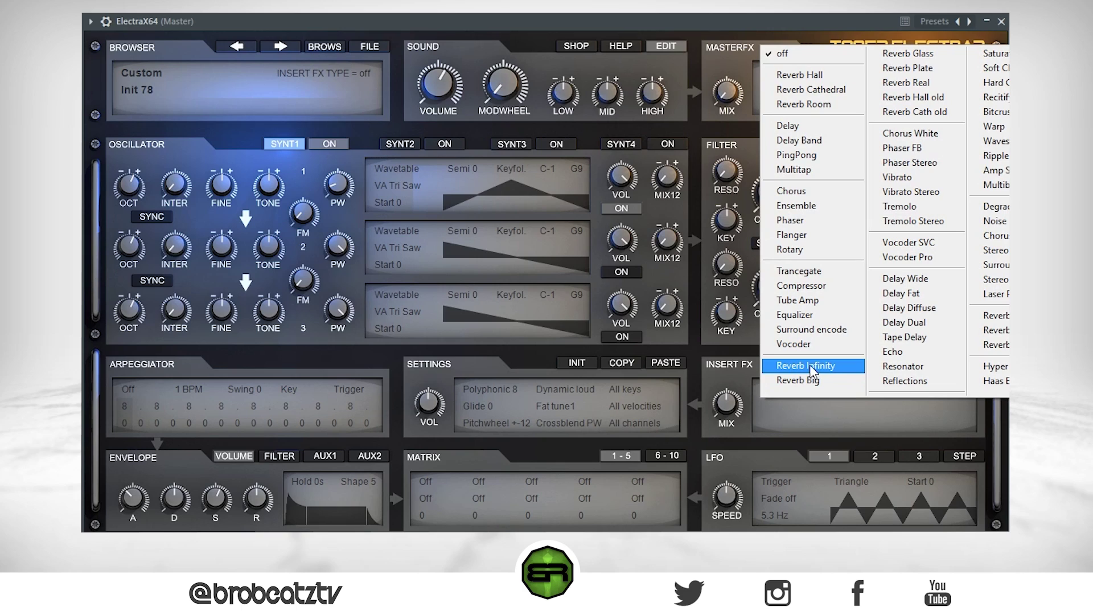
- Set the insert effect to Reverb Infinity with a raised mix, a size of 104.5 m and a decay of 22%
left_click(837, 367)
mouse_move(732, 402)
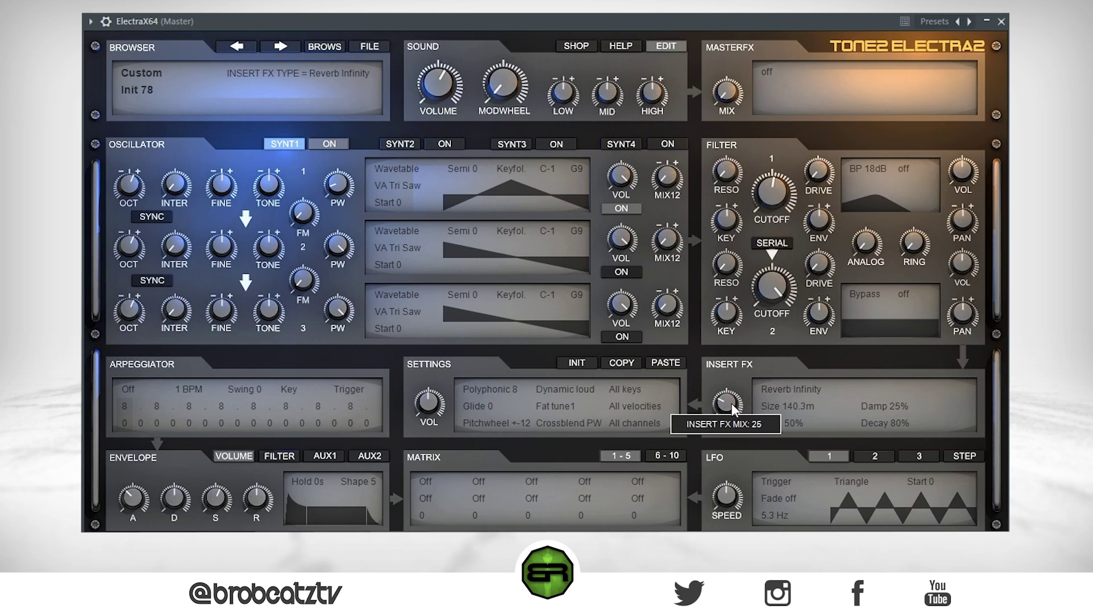
left_click_drag(731, 399, 735, 369)
left_click_drag(747, 316, 754, 234)
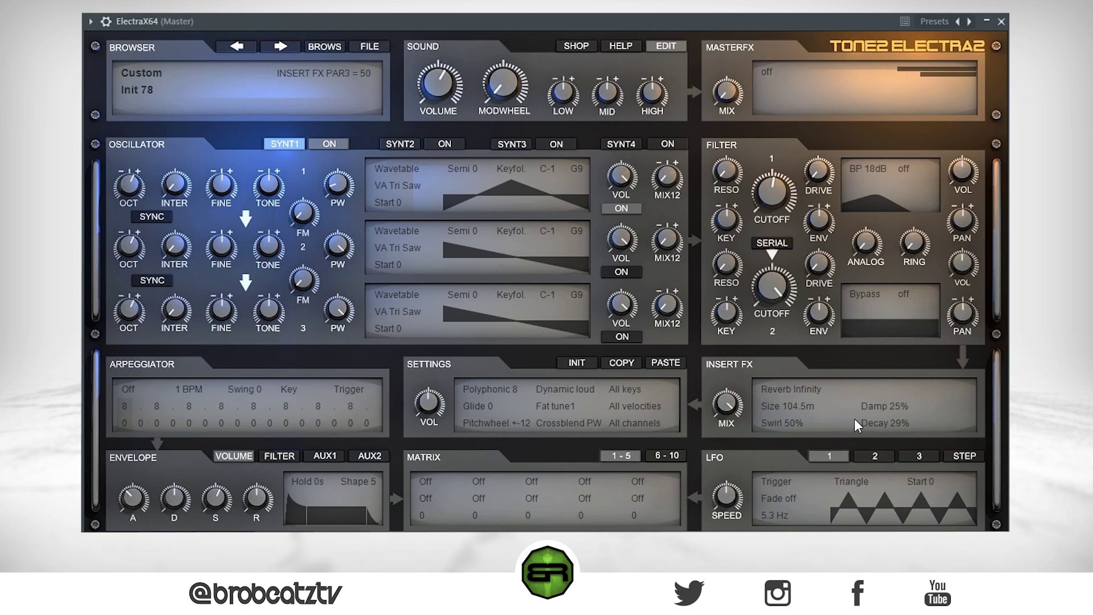
left_click_drag(883, 425, 884, 421)
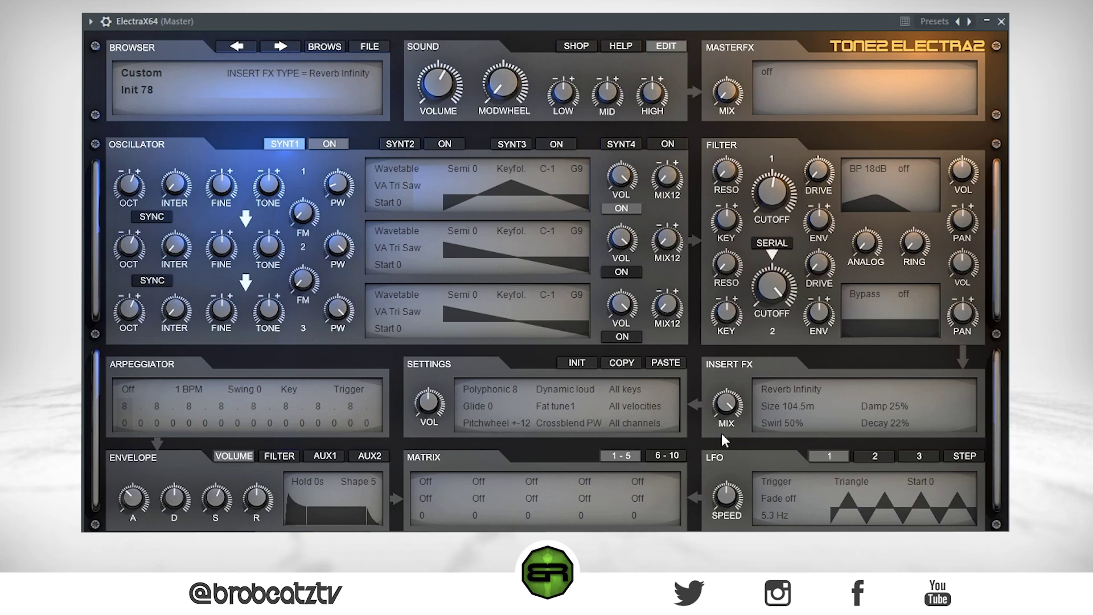
- Reduce the mix of the Reverb Infinity insert effect to below 88
mouse_move(719, 405)
left_click_drag(726, 402, 726, 425)
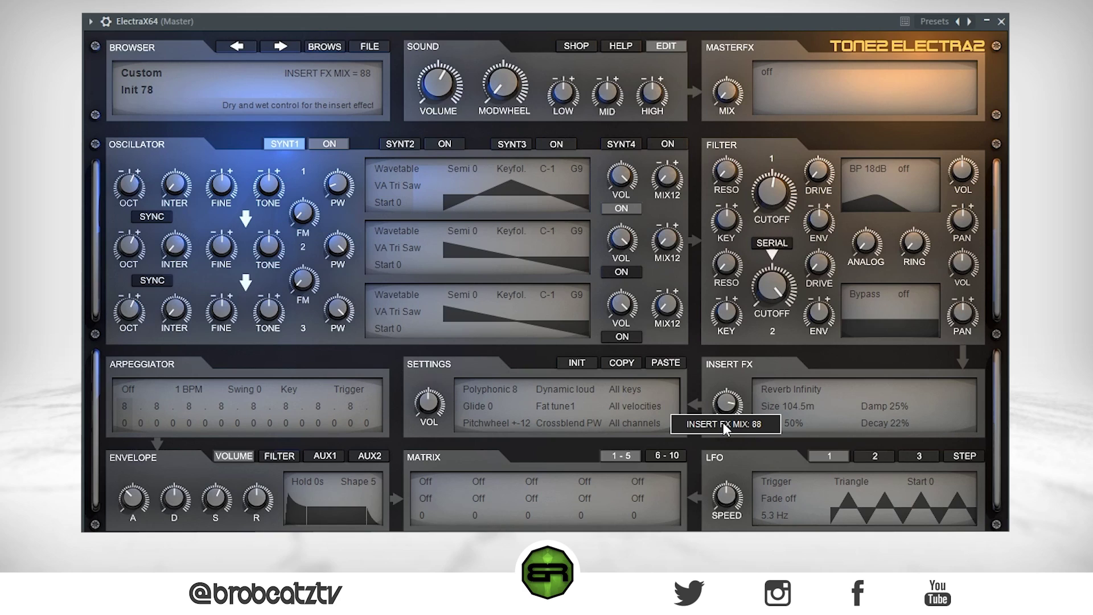
left_click_drag(726, 405, 721, 432)
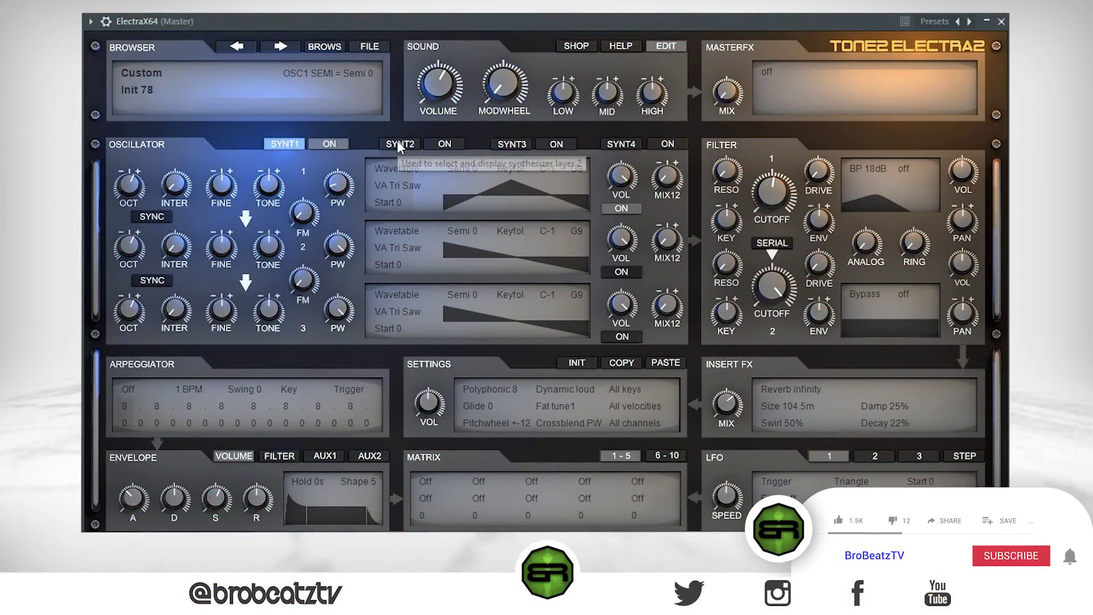
- Switch to synth layer 2, enable it, and set its oscillator 1 waveform to PD Sine Square
left_click(399, 144)
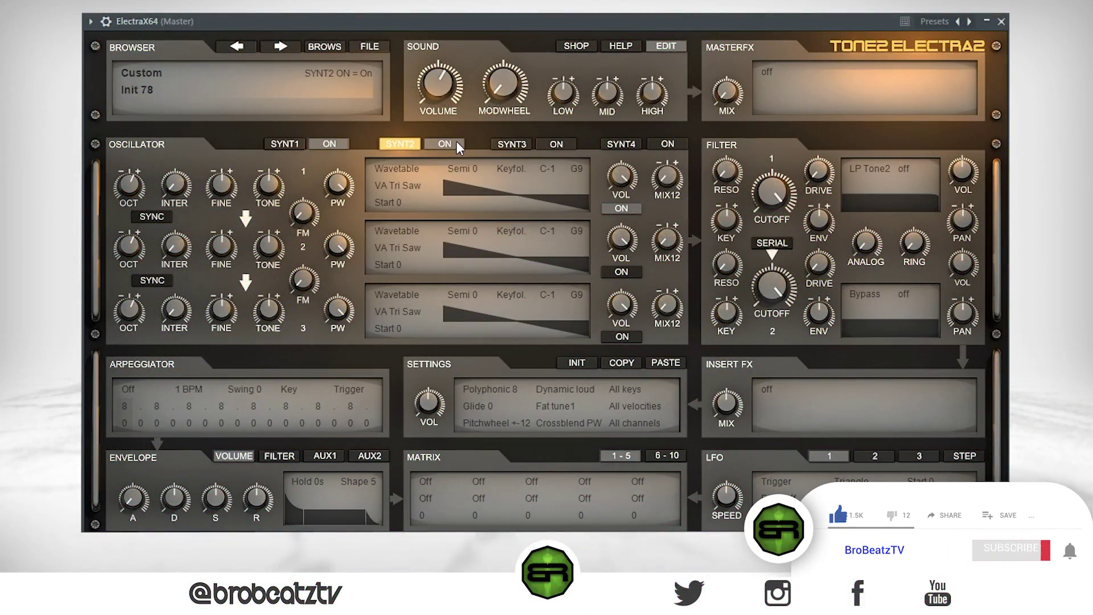
left_click(380, 187)
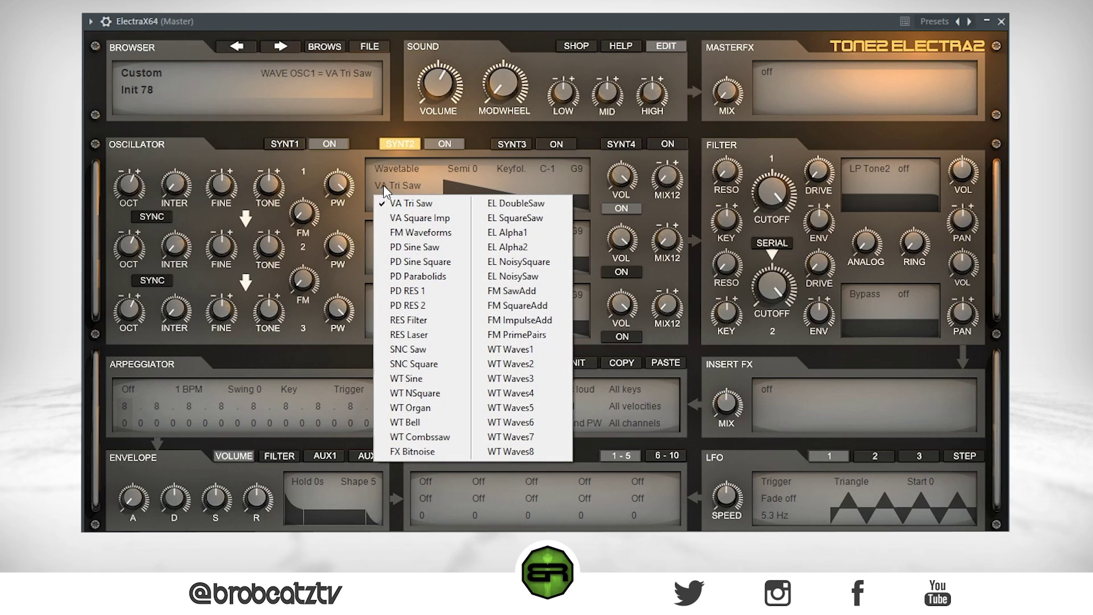
left_click(419, 262)
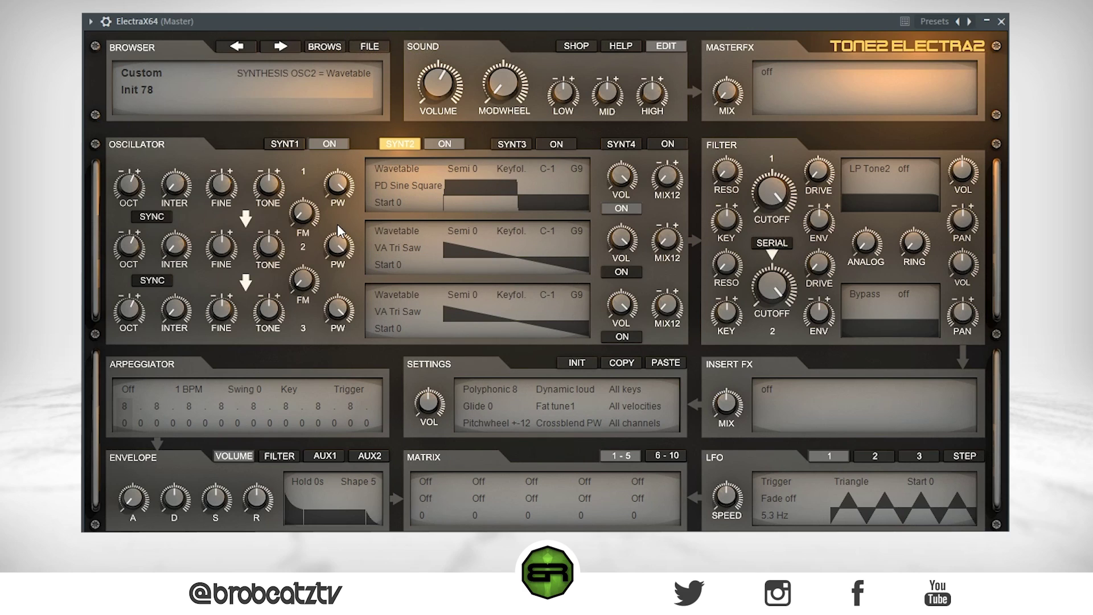
- Lower the pulse width of layer 2's oscillator 1 and raise its octave setting
mouse_move(340, 182)
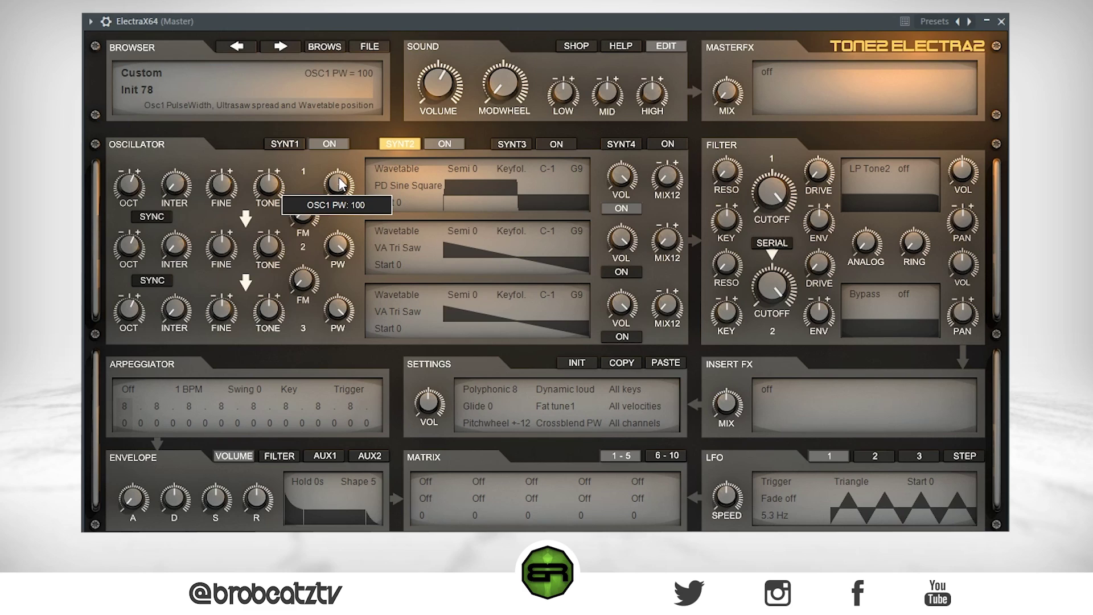
mouse_move(331, 250)
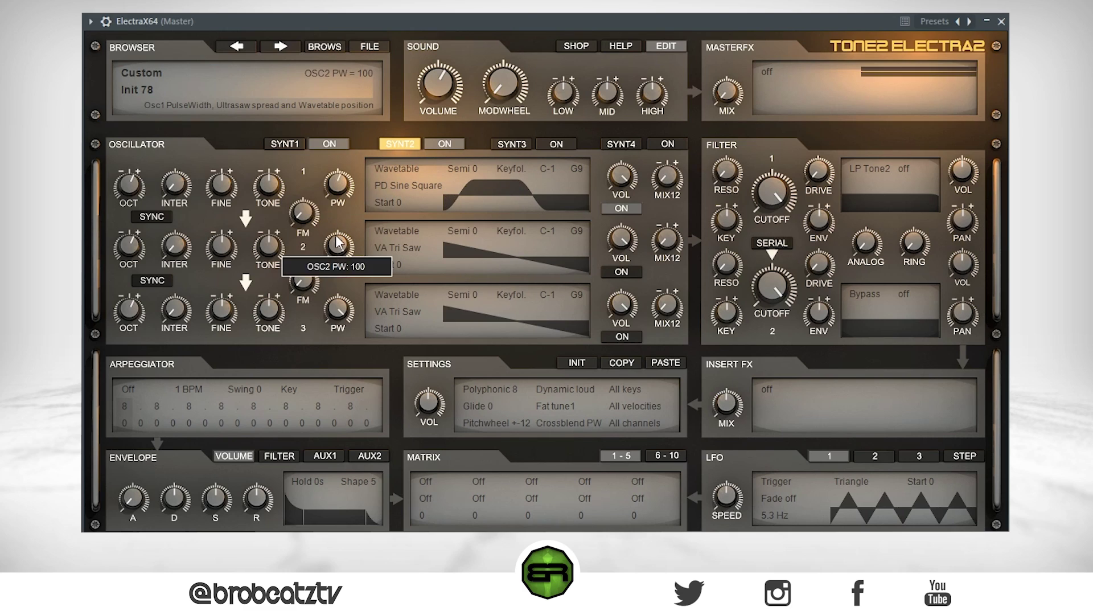
left_click_drag(339, 166, 344, 195)
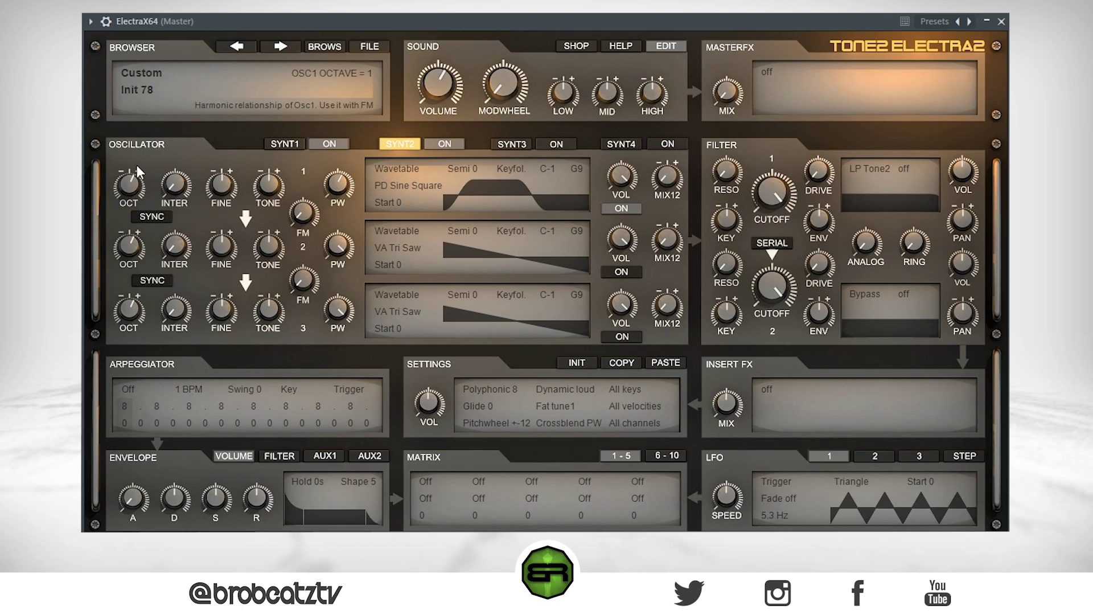
mouse_move(131, 182)
scroll(131, 183, "up", 1)
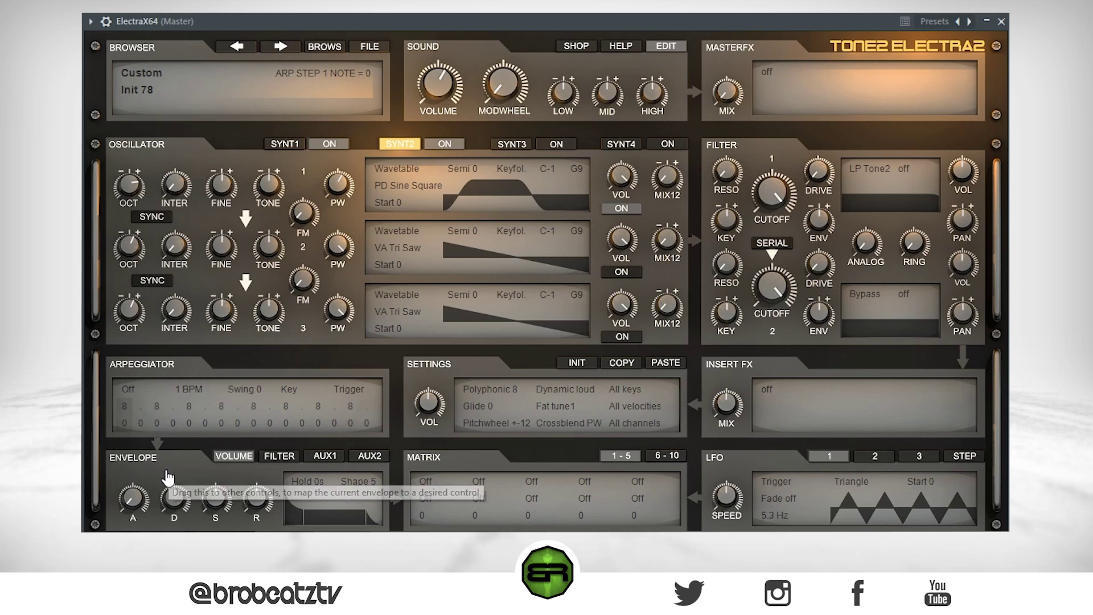
- Shape layer 2's volume envelope with a slightly longer attack, a sustain of 0 and a shorter decay
mouse_move(131, 494)
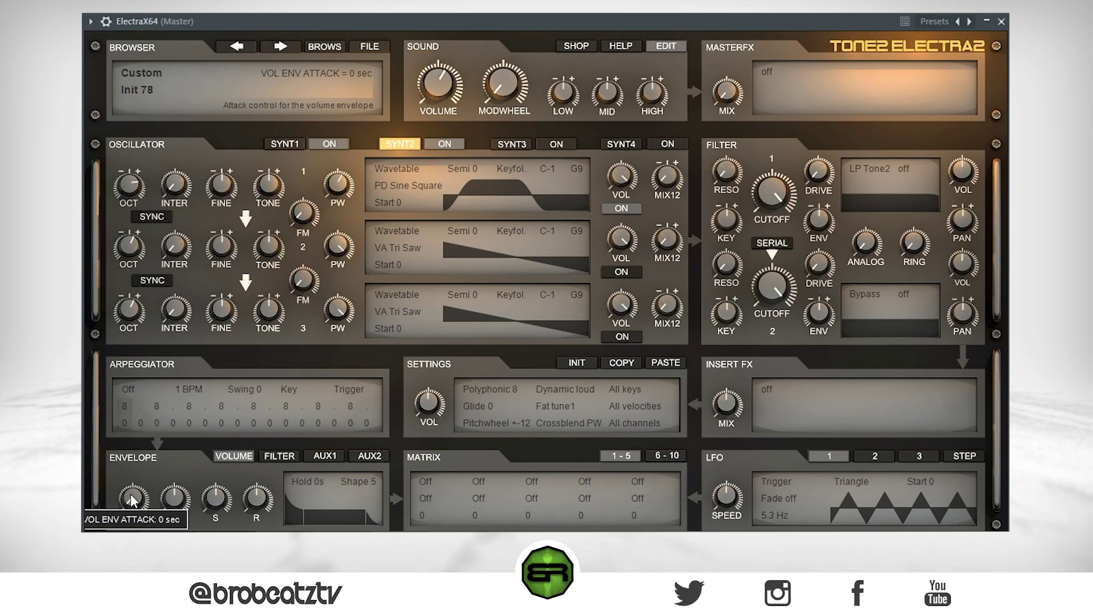
left_click_drag(127, 474, 128, 451)
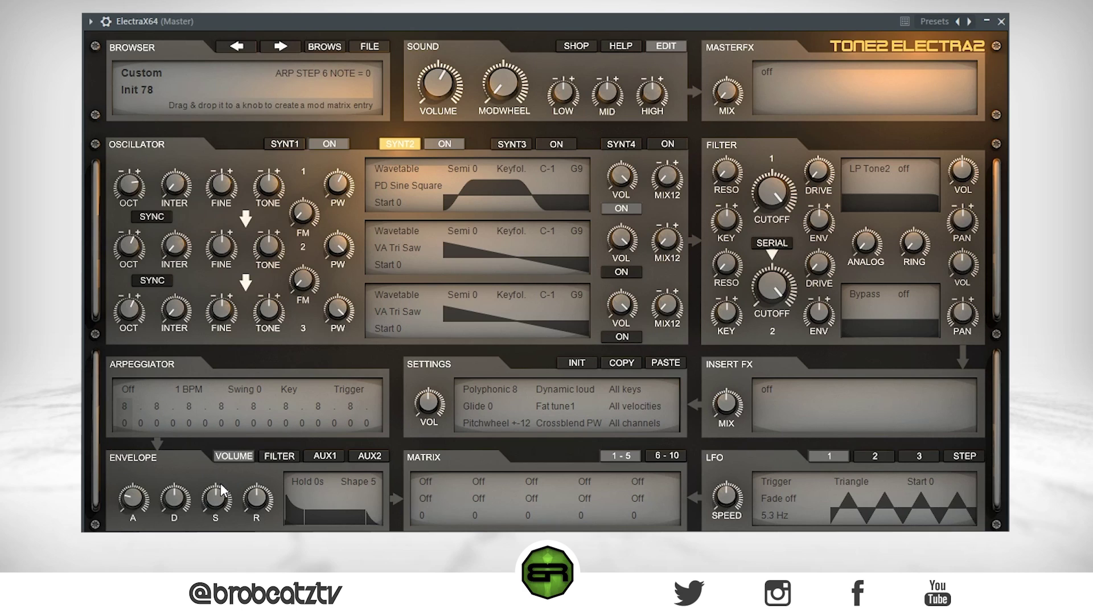
left_click_drag(220, 486, 220, 496)
mouse_move(179, 504)
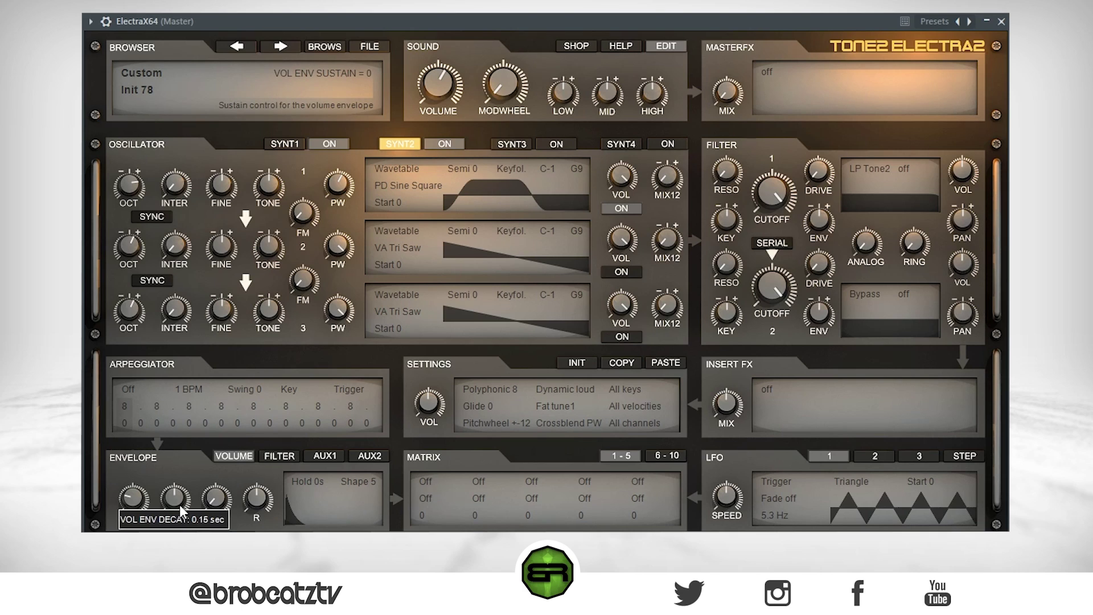
mouse_move(180, 501)
left_mouse_down()
mouse_move(179, 483)
mouse_move(176, 507)
left_mouse_up()
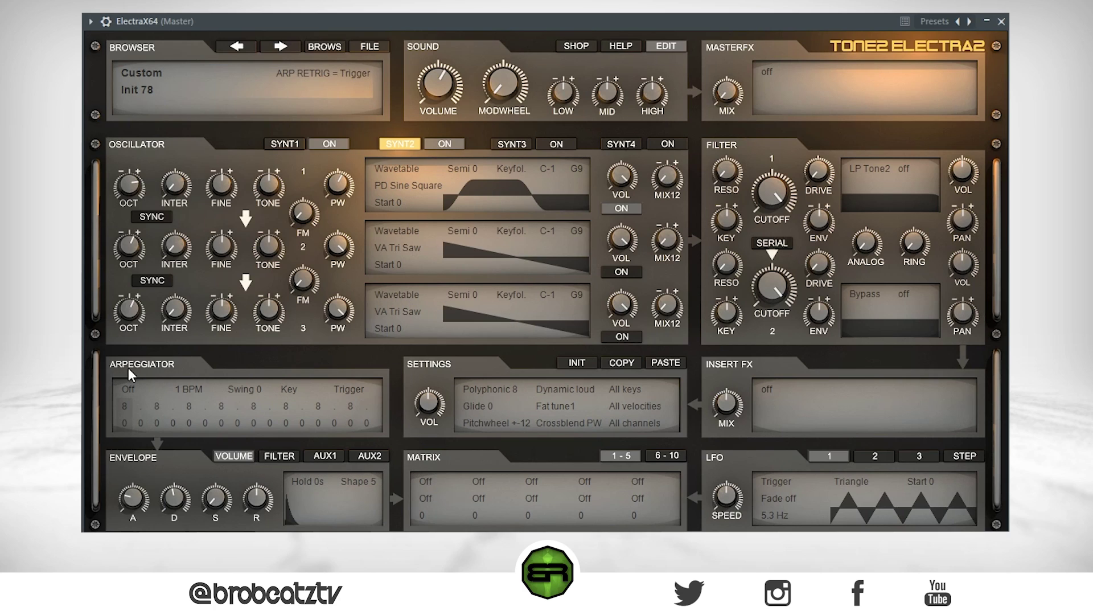
- Set layer 2's arpeggiator to the Altdown type with a tempo of 1/3 BPM
left_click(124, 390)
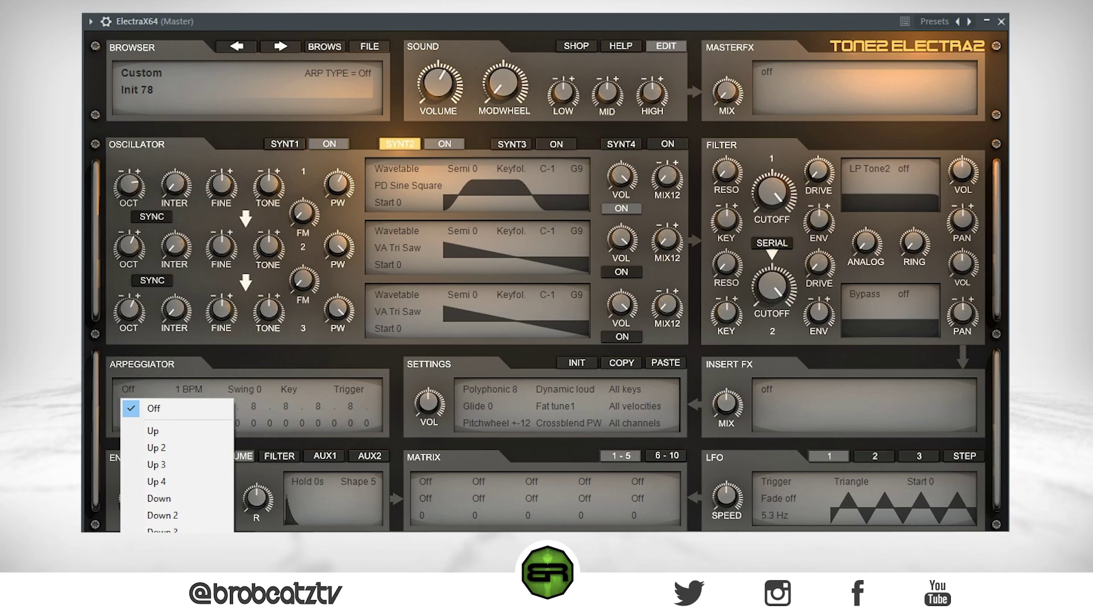
left_click(156, 530)
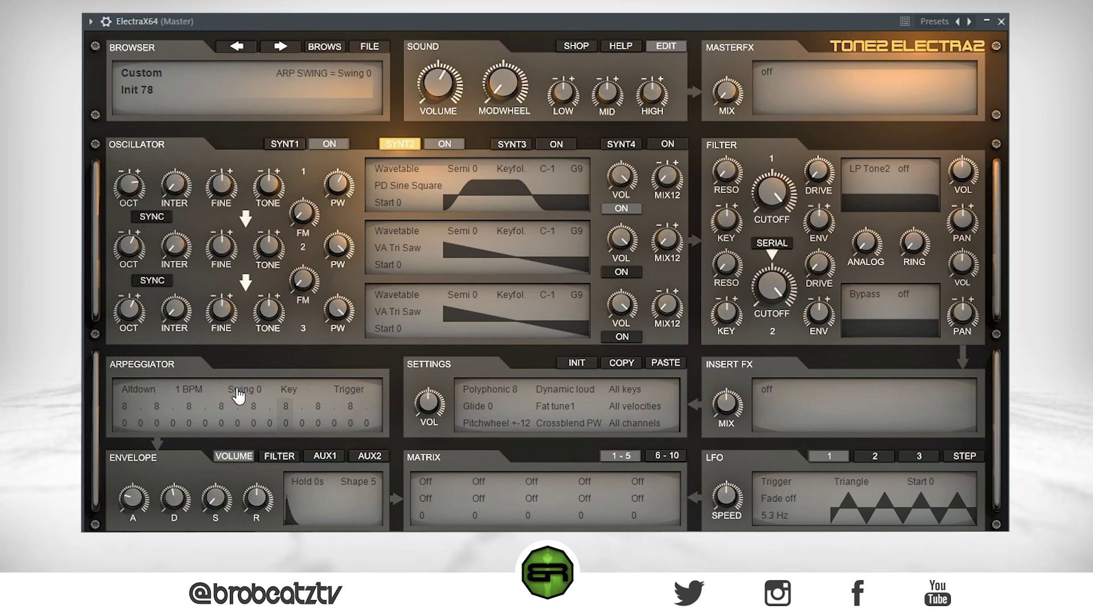
left_click(193, 390)
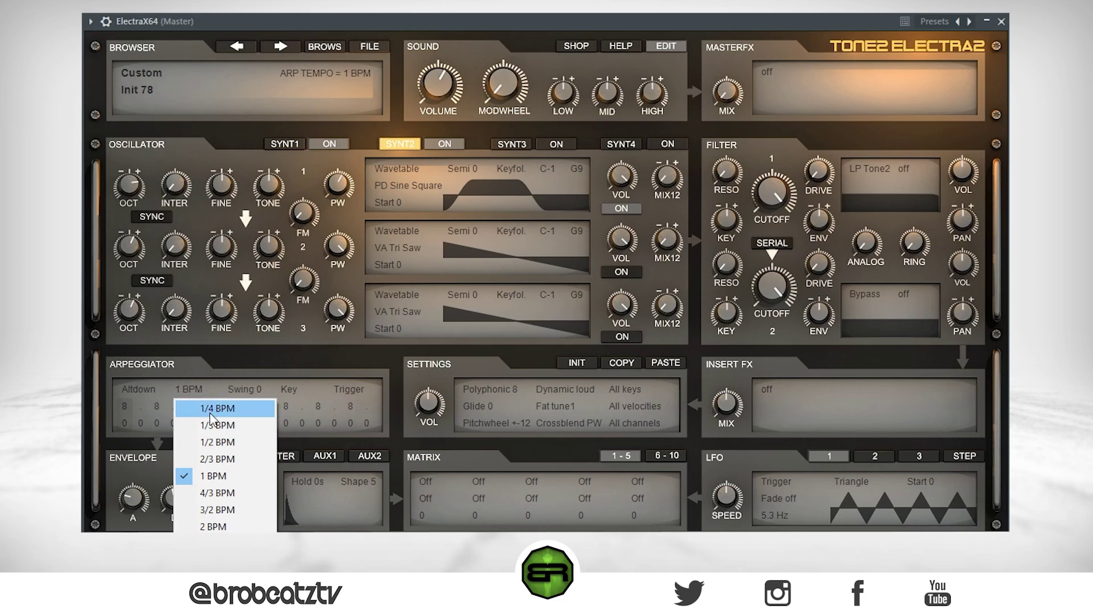
left_click(201, 425)
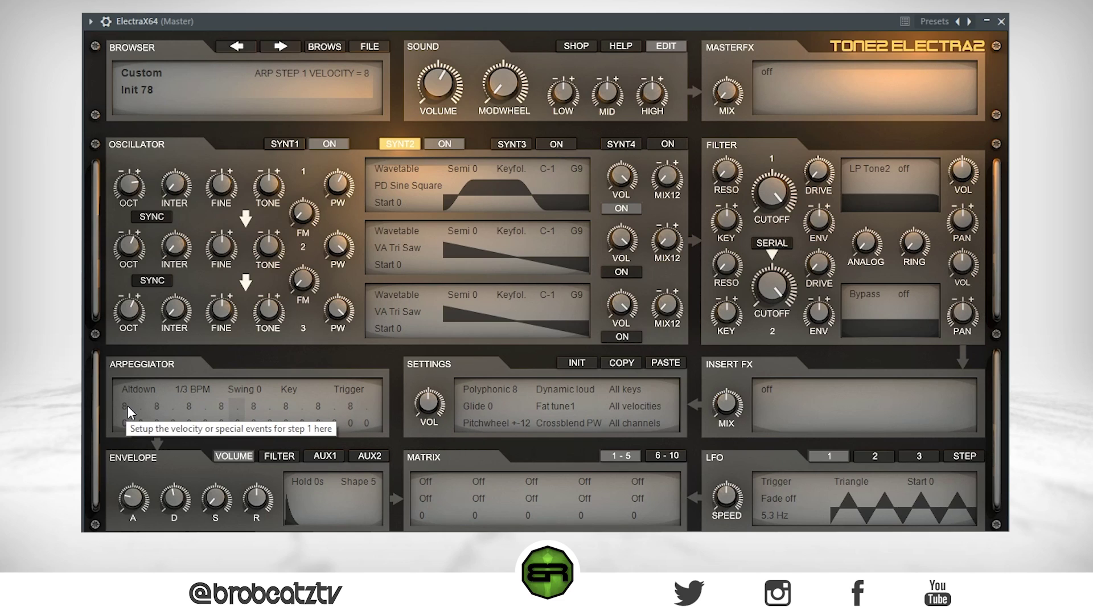
- Set the arpeggiator's step 3 velocity to 3, and give step 7 velocity 1 and note 12
left_click(158, 412)
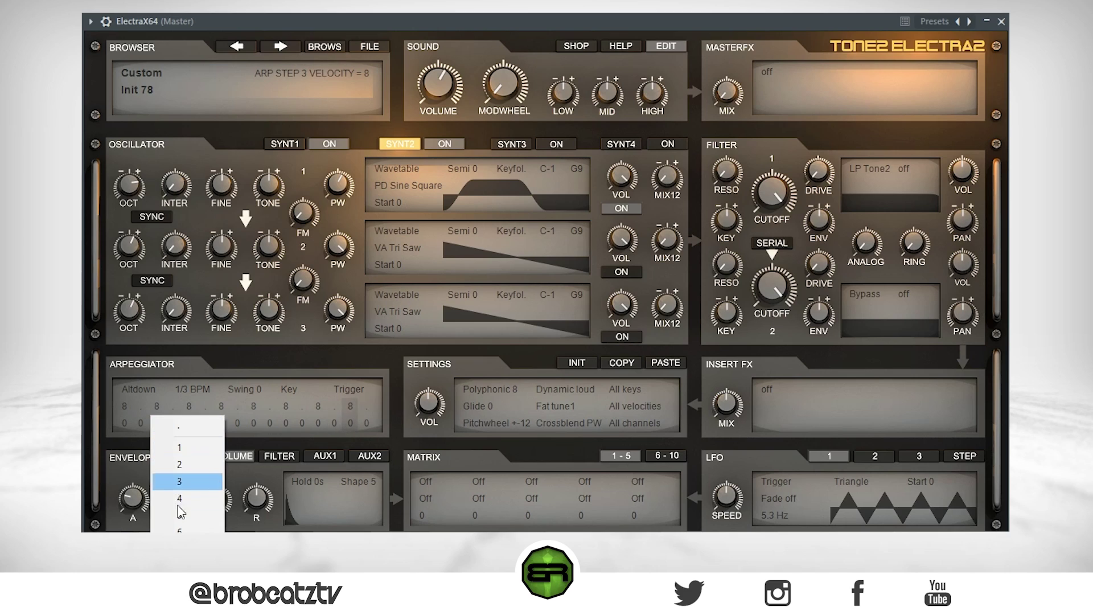
left_click(171, 480)
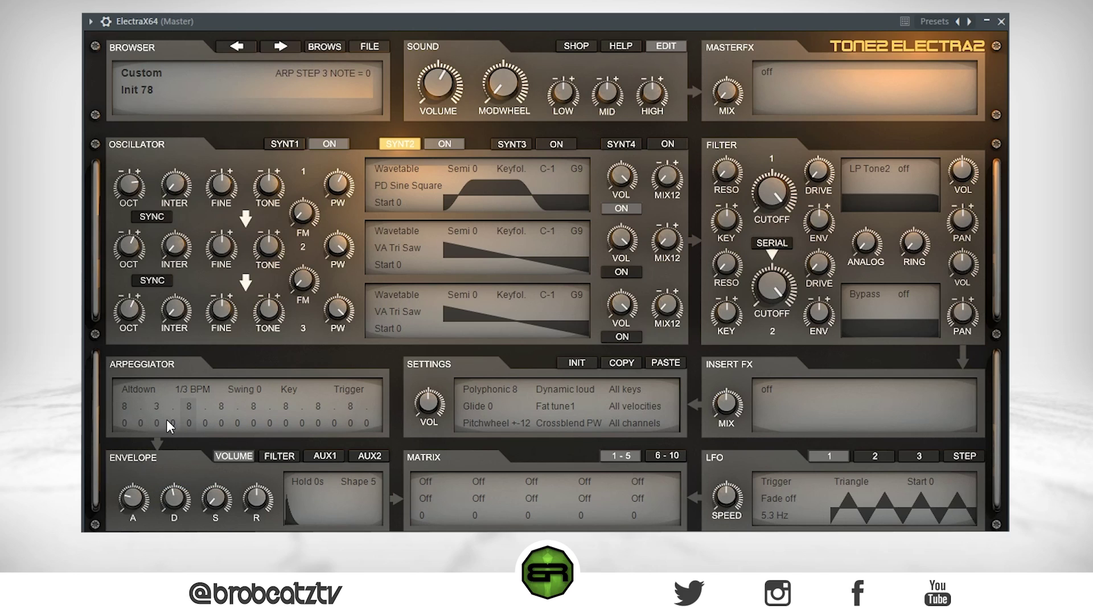
left_click(218, 403)
left_click(234, 452)
left_click(221, 422)
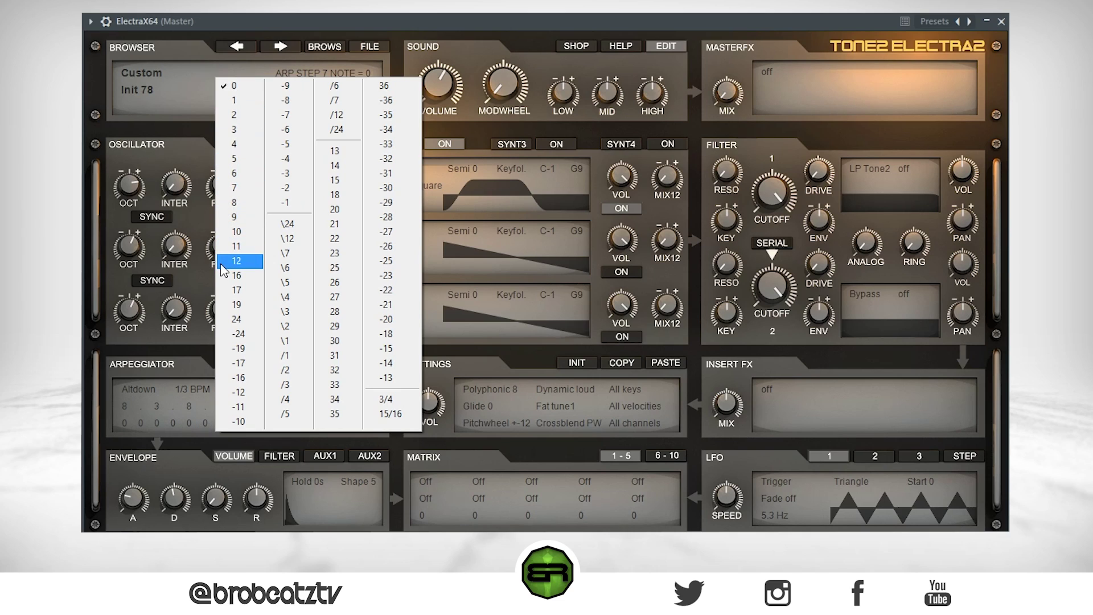
left_click(236, 261)
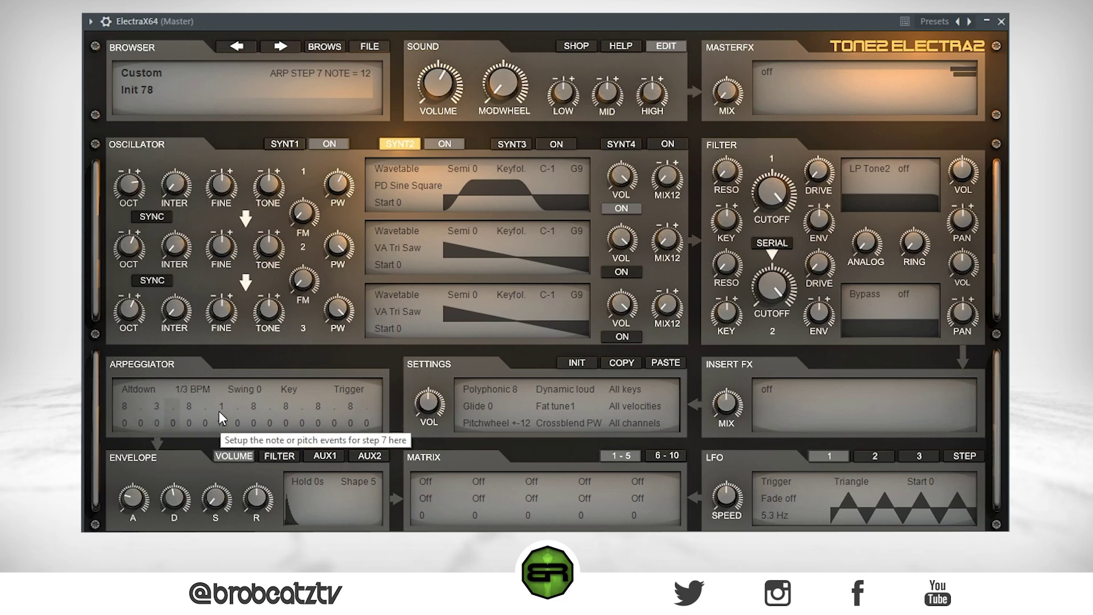
- Try the note values -12 and /12 on arpeggiator step 5 and reset it to 0
left_click(193, 423)
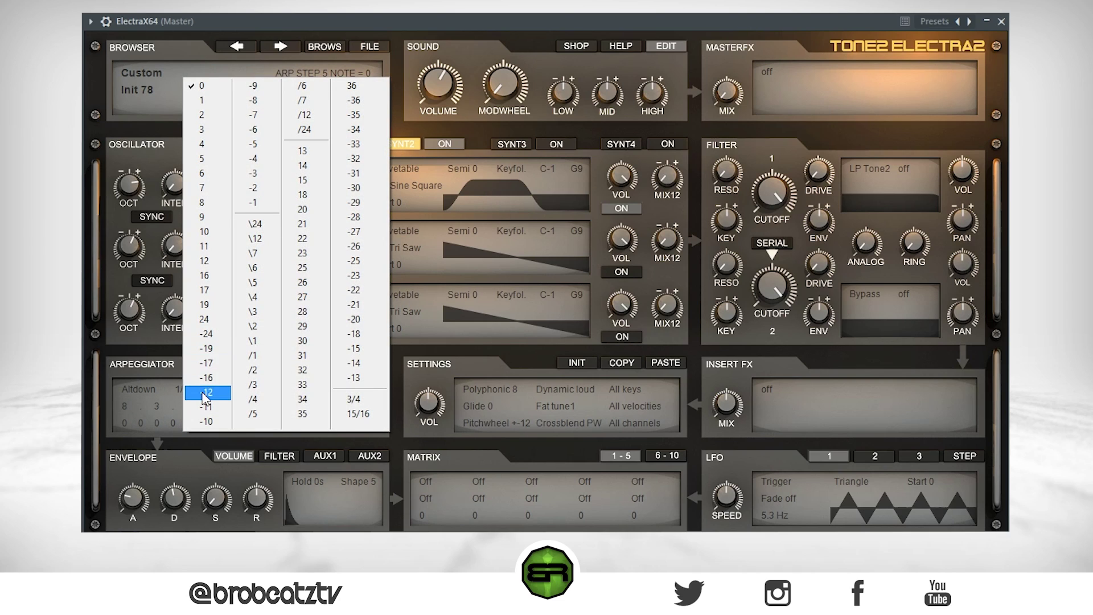
left_click(205, 391)
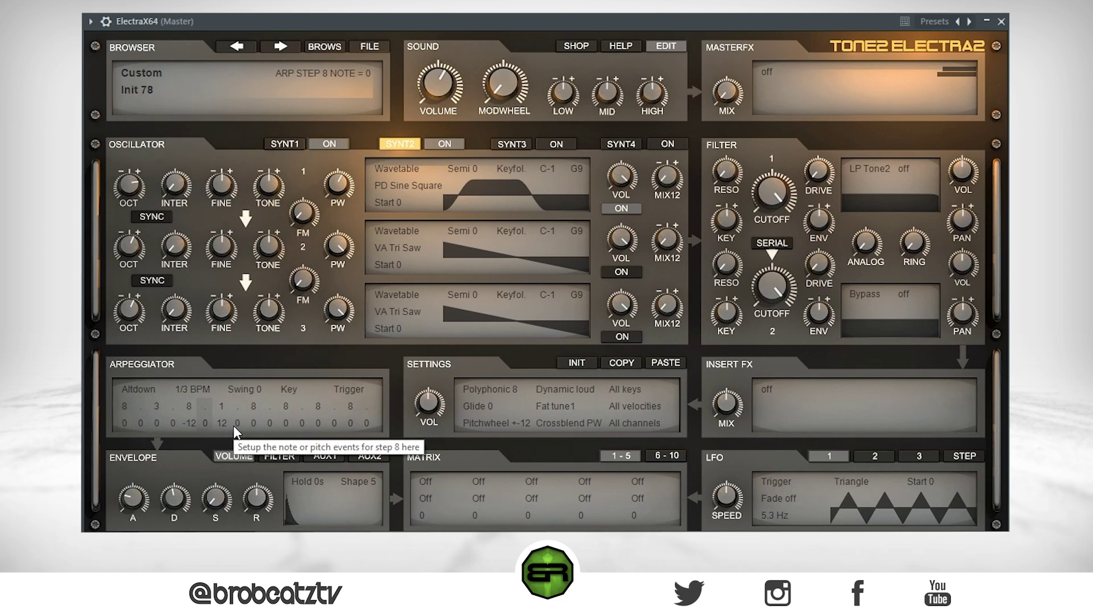
left_click(191, 423)
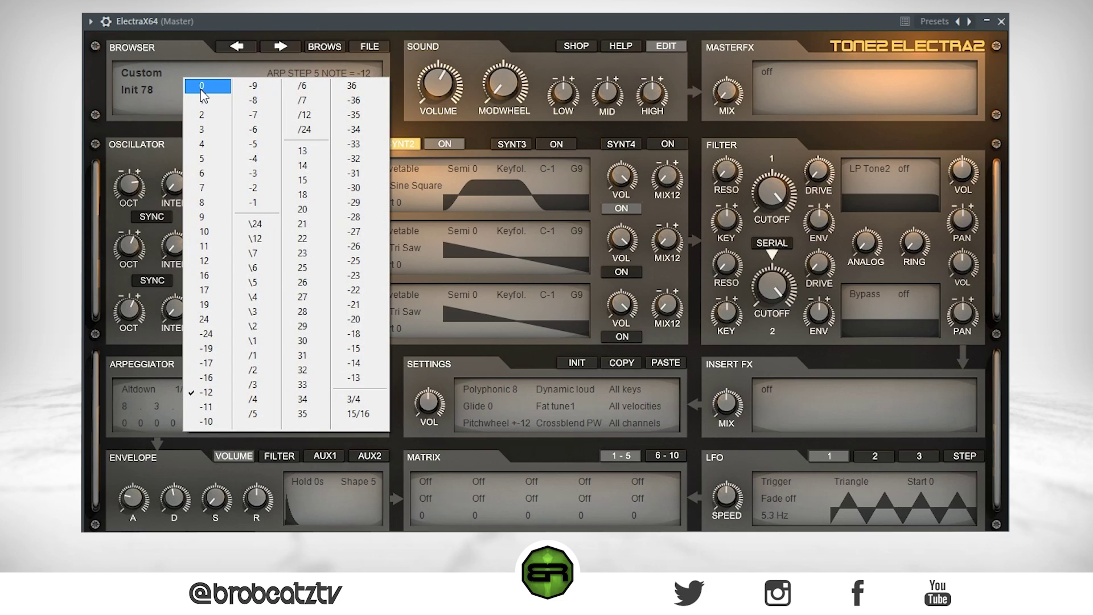
left_click(303, 114)
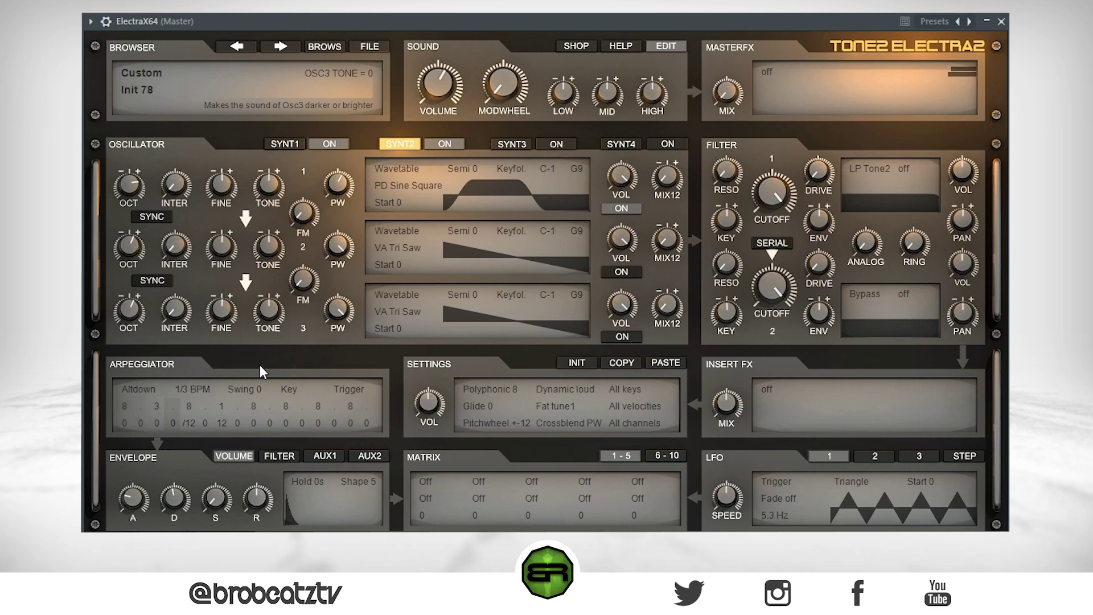
left_click(188, 423)
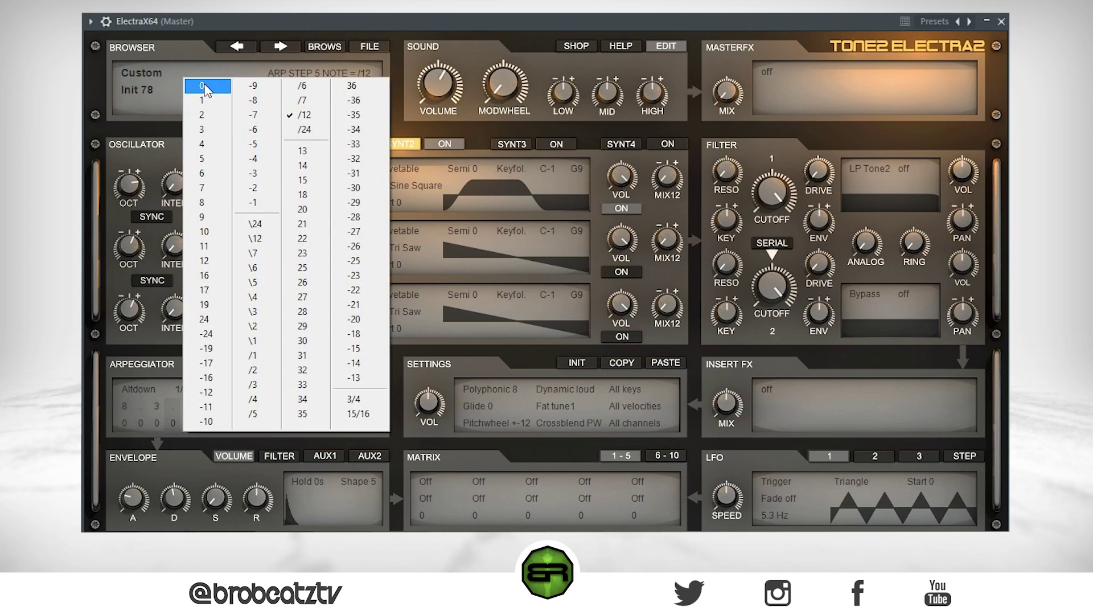
left_click(206, 89)
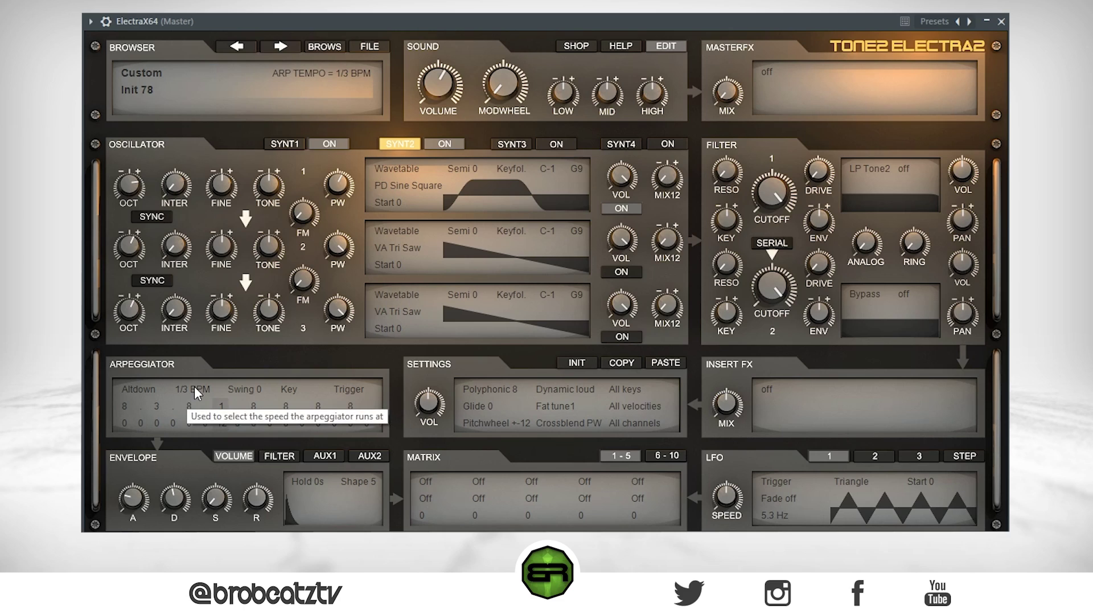
- Lower the cutoff of layer 2's filter 1 to 2825 Hz, keeping the LP Tone2 type
mouse_move(783, 192)
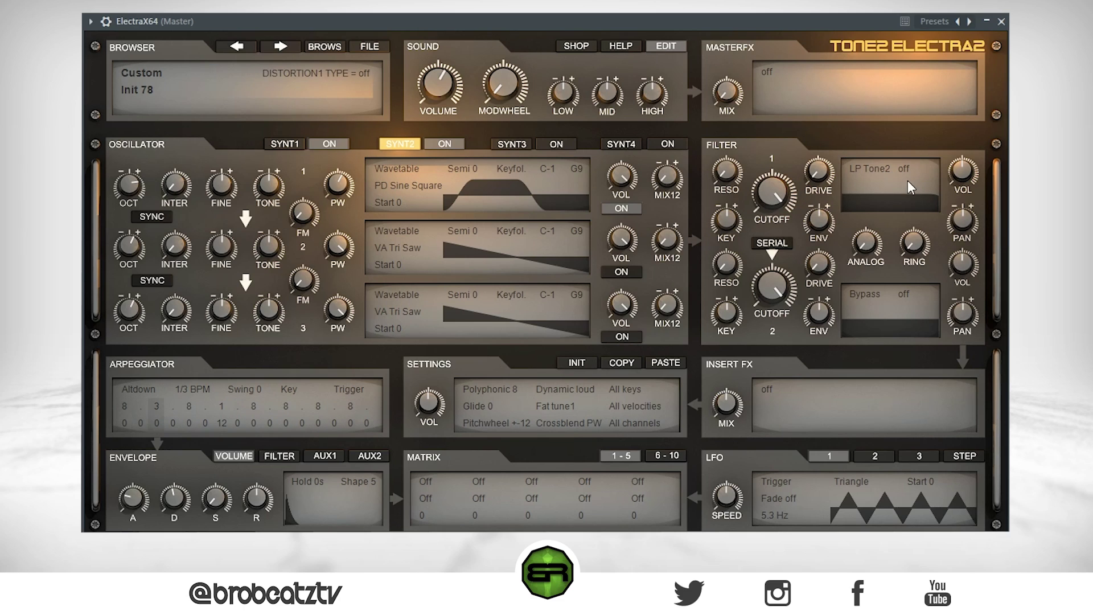
left_click_drag(774, 182, 766, 232)
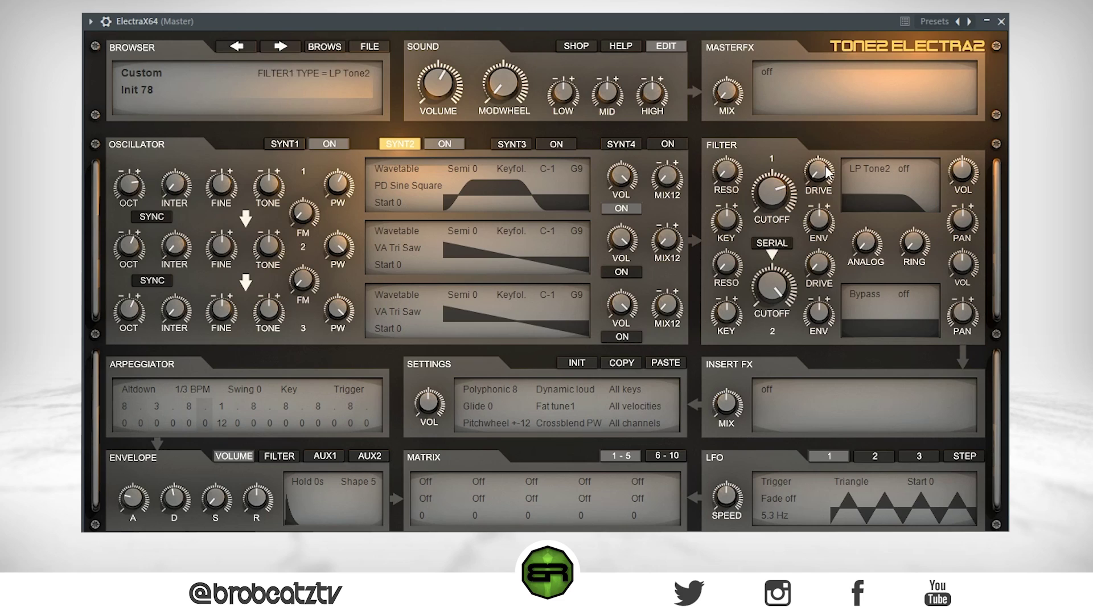
mouse_move(773, 194)
mouse_move(770, 194)
left_mouse_down()
mouse_move(752, 217)
mouse_move(759, 197)
left_mouse_up()
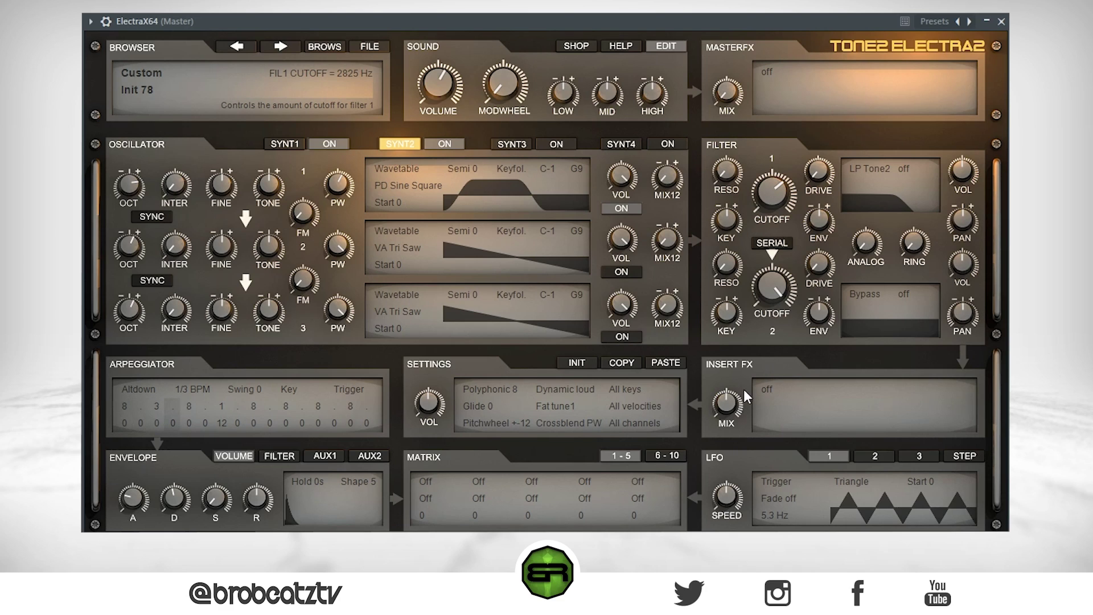
mouse_move(739, 399)
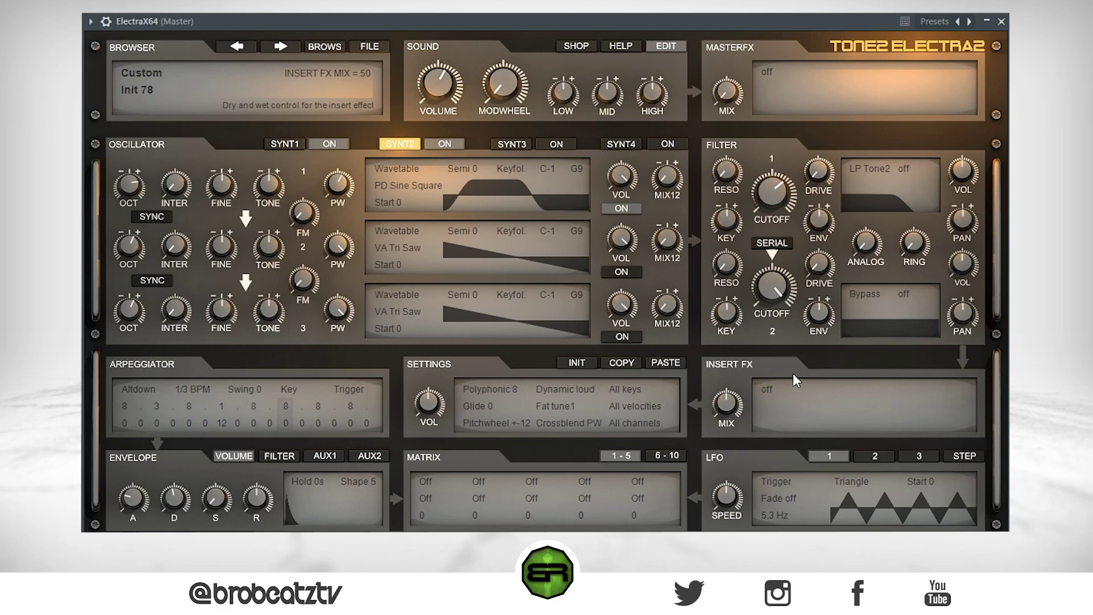
- Add a Multitap insert effect with the Fall LR pattern to layer 2 and lower the layer's volume to 32
left_click(767, 387)
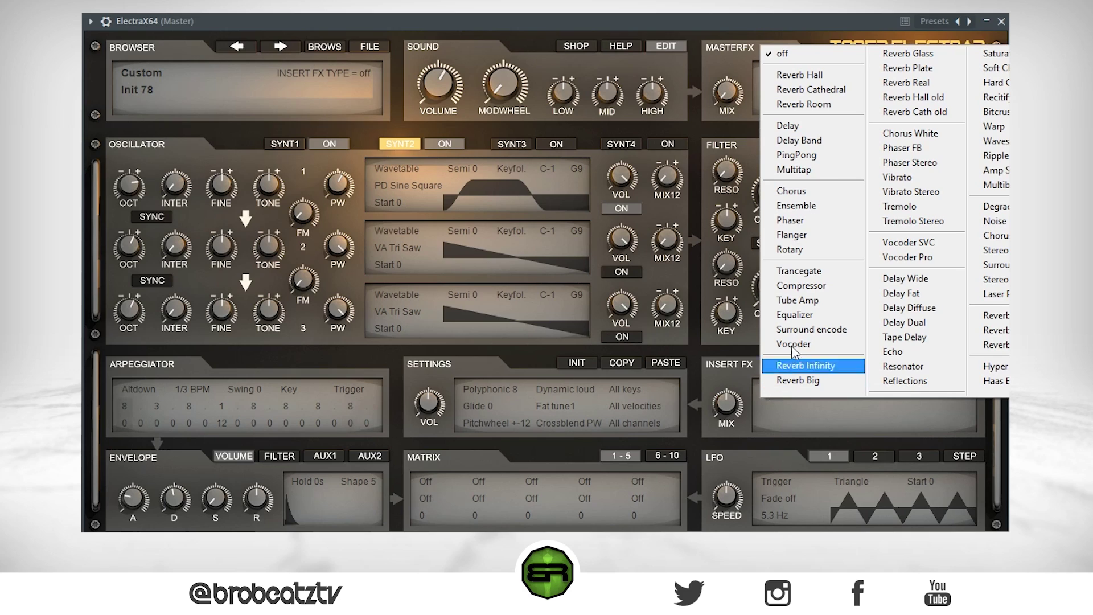
left_click(795, 171)
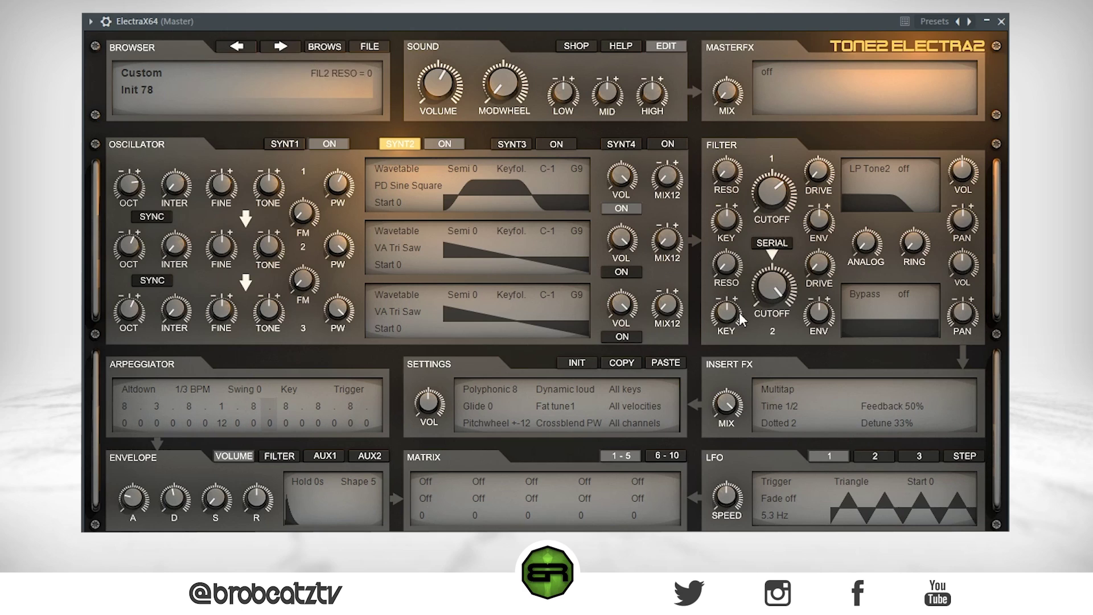
left_click_drag(787, 431, 790, 390)
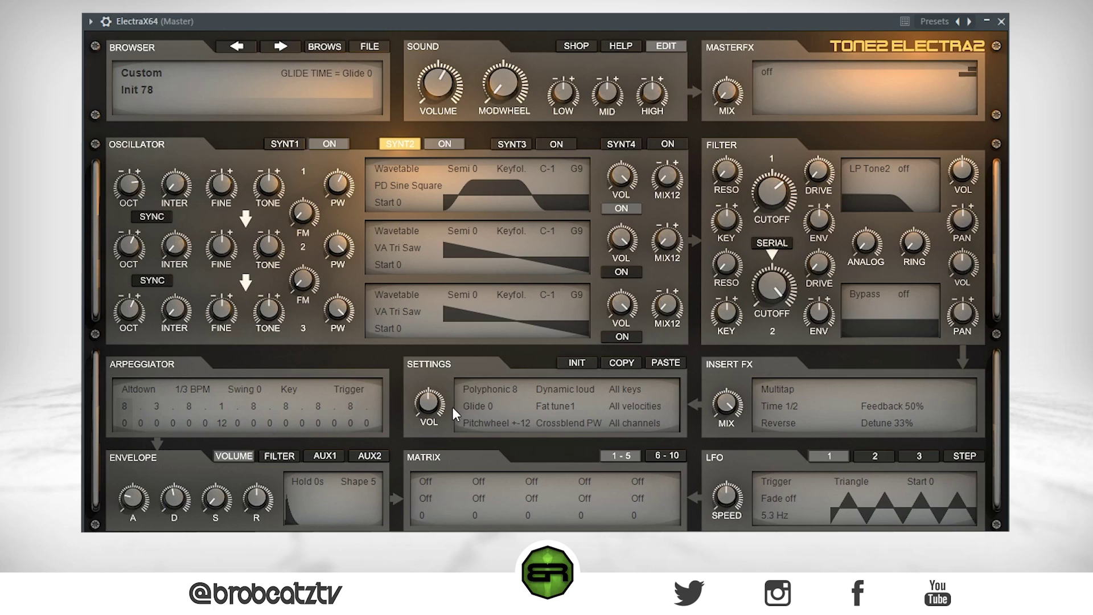
mouse_move(424, 404)
left_click_drag(415, 397, 429, 404)
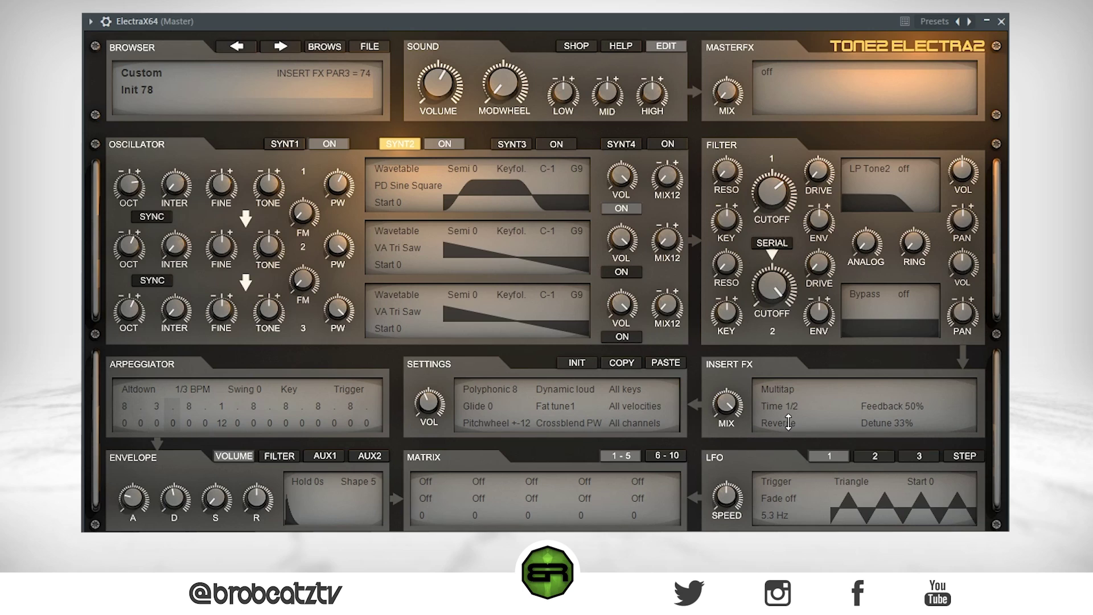
left_click_drag(789, 425, 788, 442)
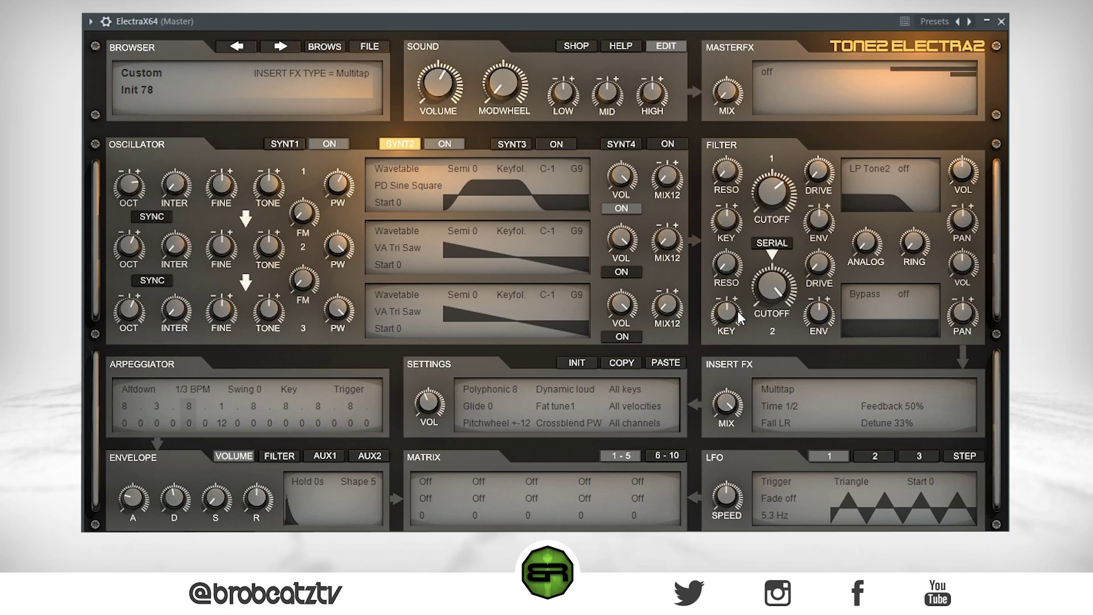
mouse_move(433, 401)
left_mouse_down()
mouse_move(428, 429)
mouse_move(427, 419)
left_mouse_up()
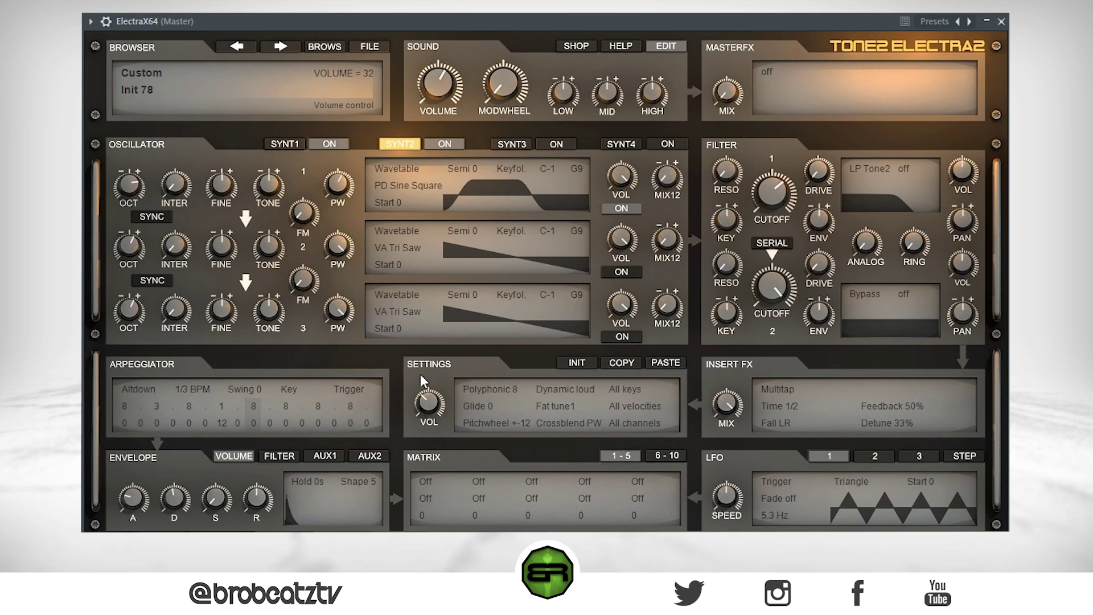
mouse_move(421, 402)
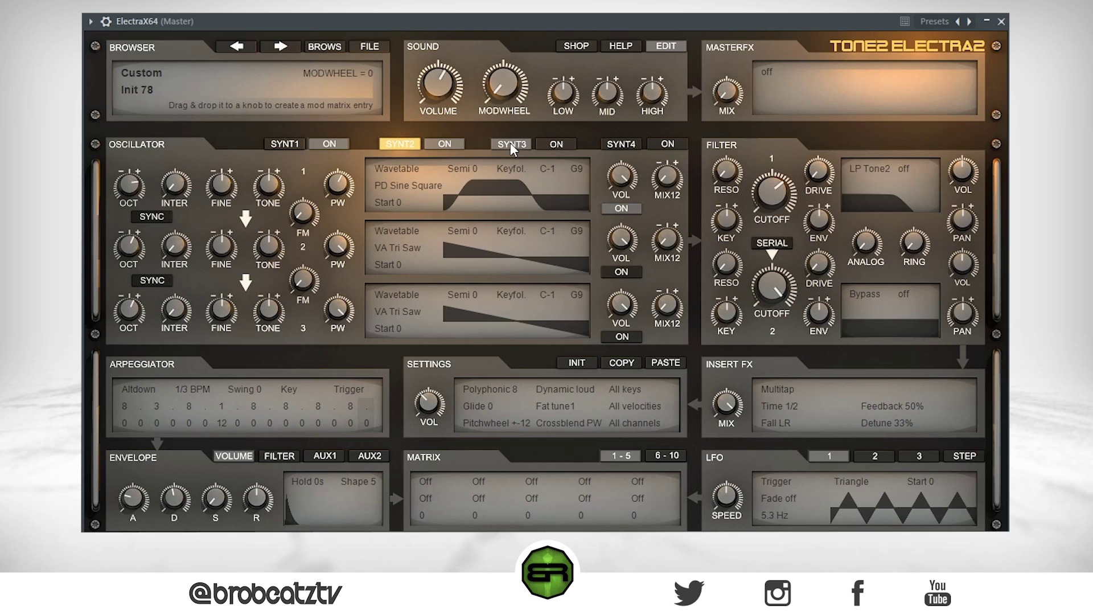
- Switch on synth layer 3 and set its oscillator 1 to Ultrasaw synthesis with the Hypersaw Vir 7x waveform
left_click(512, 143)
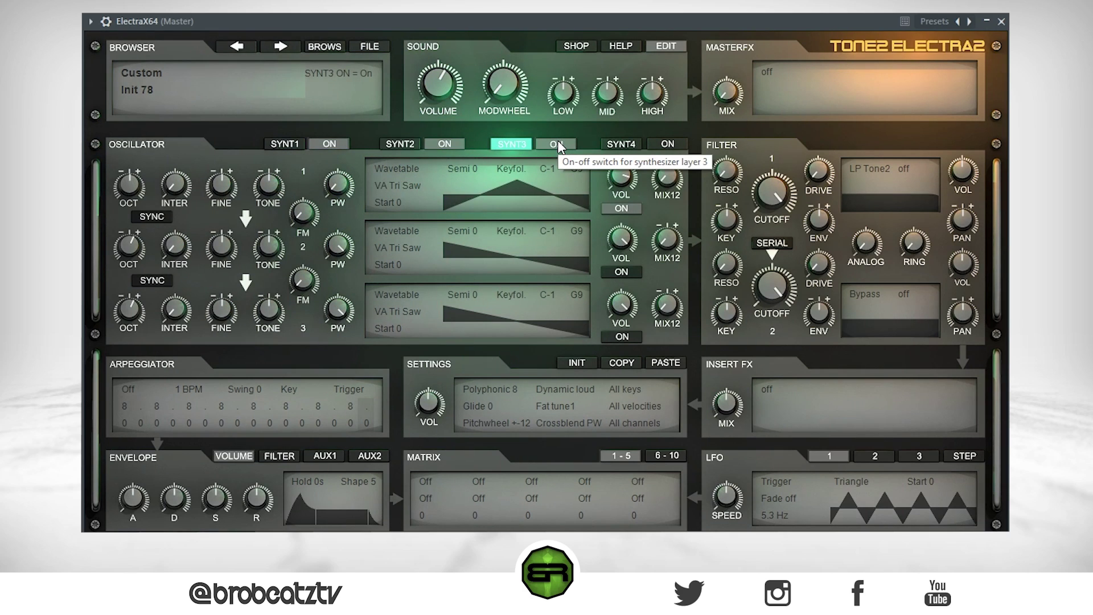
left_click(398, 168)
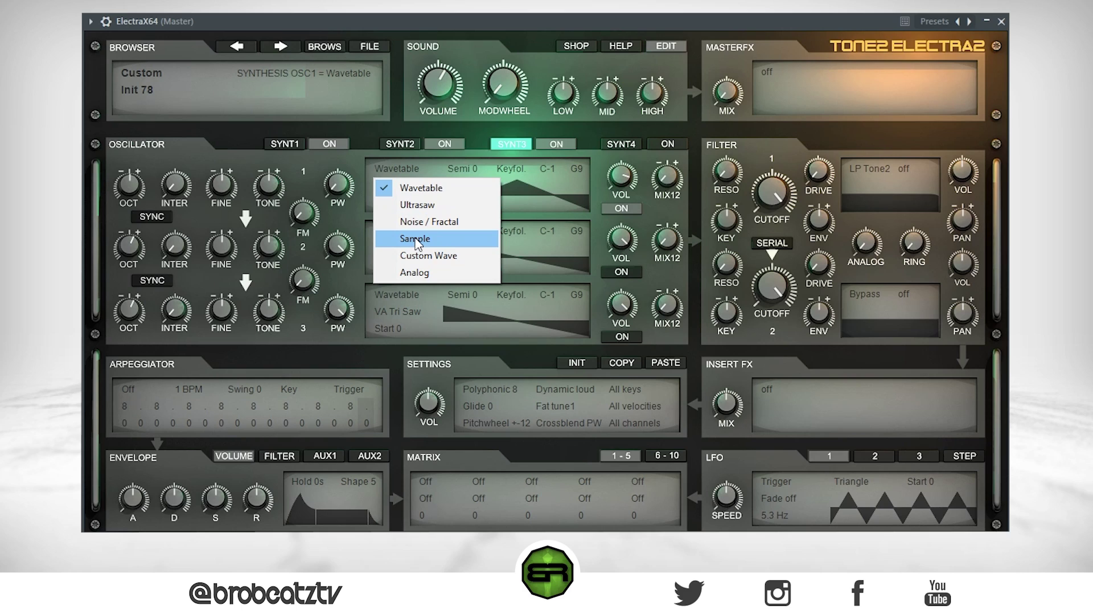
left_click(416, 205)
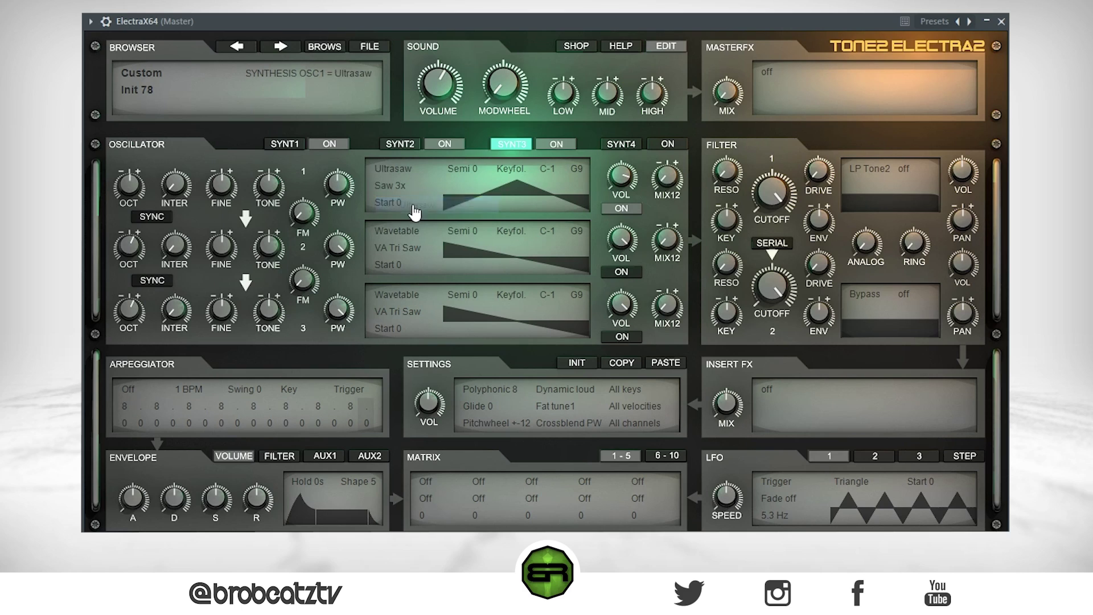
left_click(390, 185)
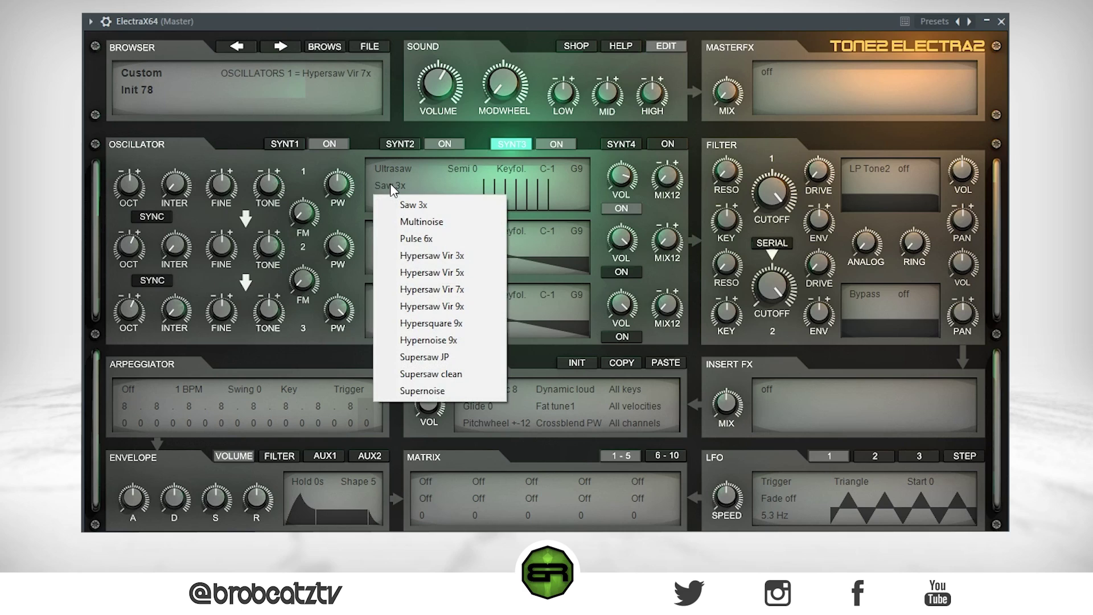
left_click(439, 292)
- Reduce the pulse width of layer 3's oscillator 1, raise its octave to 1, and review the settings of layers 2 and 1
mouse_move(327, 191)
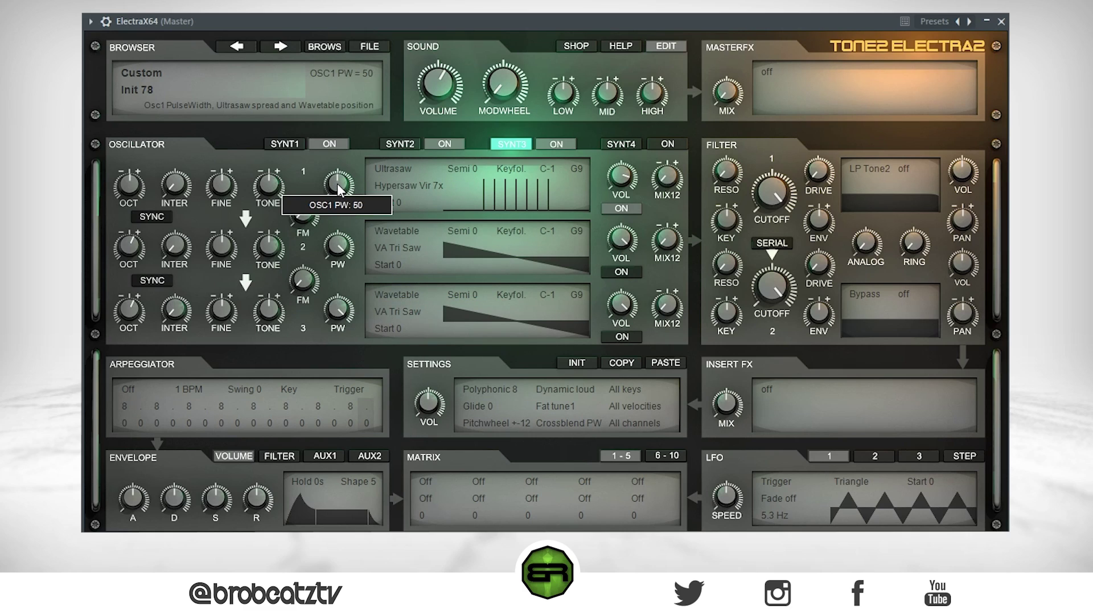
left_click_drag(337, 184, 331, 242)
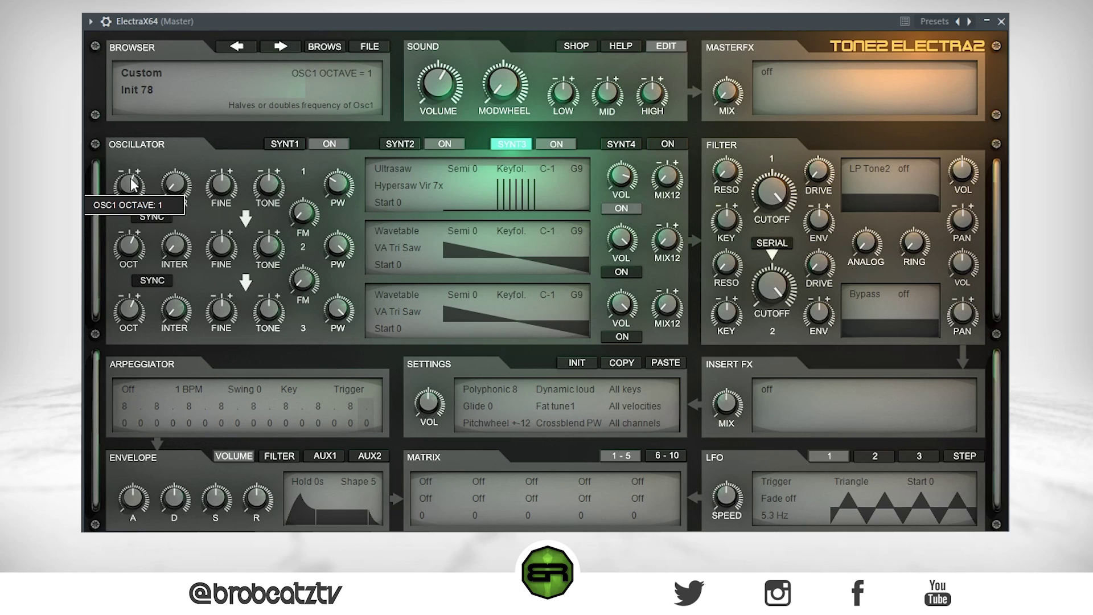
left_click(391, 142)
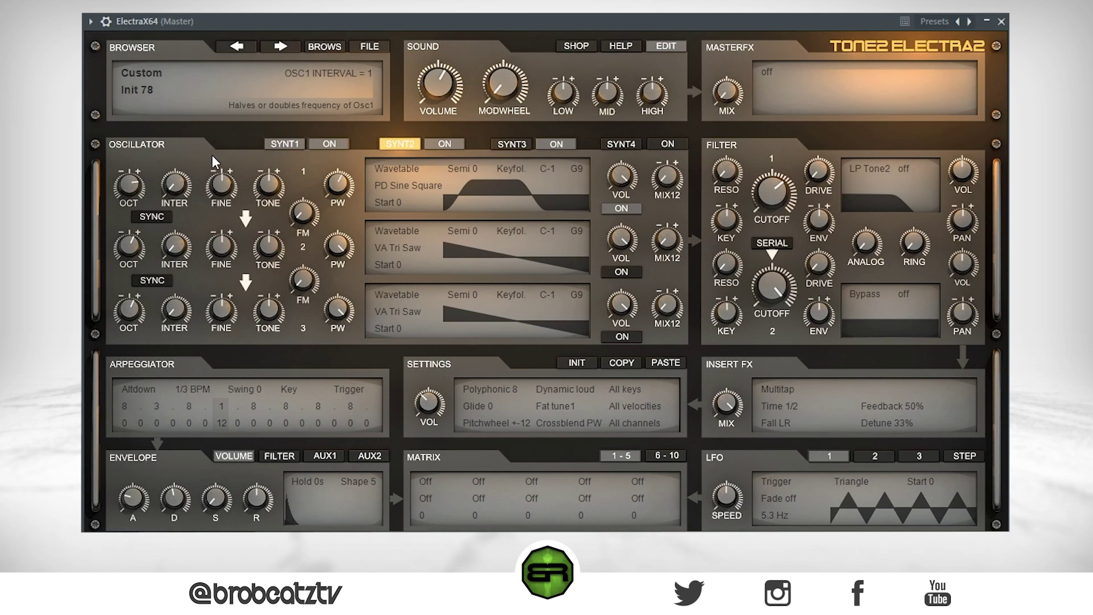
left_click(285, 143)
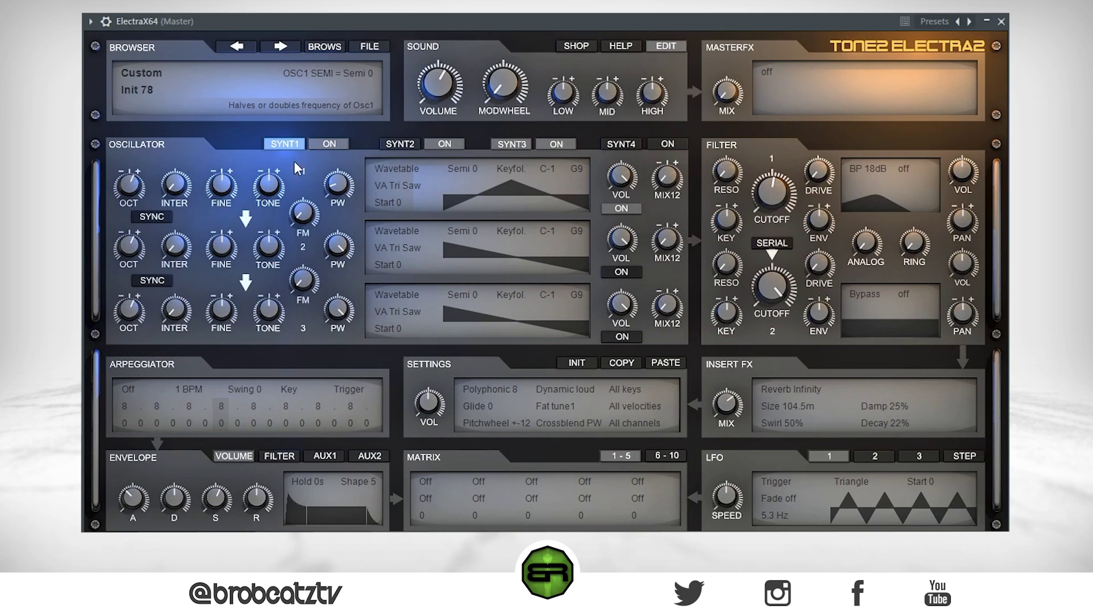
- Set layer 3's volume envelope to 0.01 s attack, 3.0 s decay and minimum sustain, and lower the layer's volume slightly
left_click(511, 143)
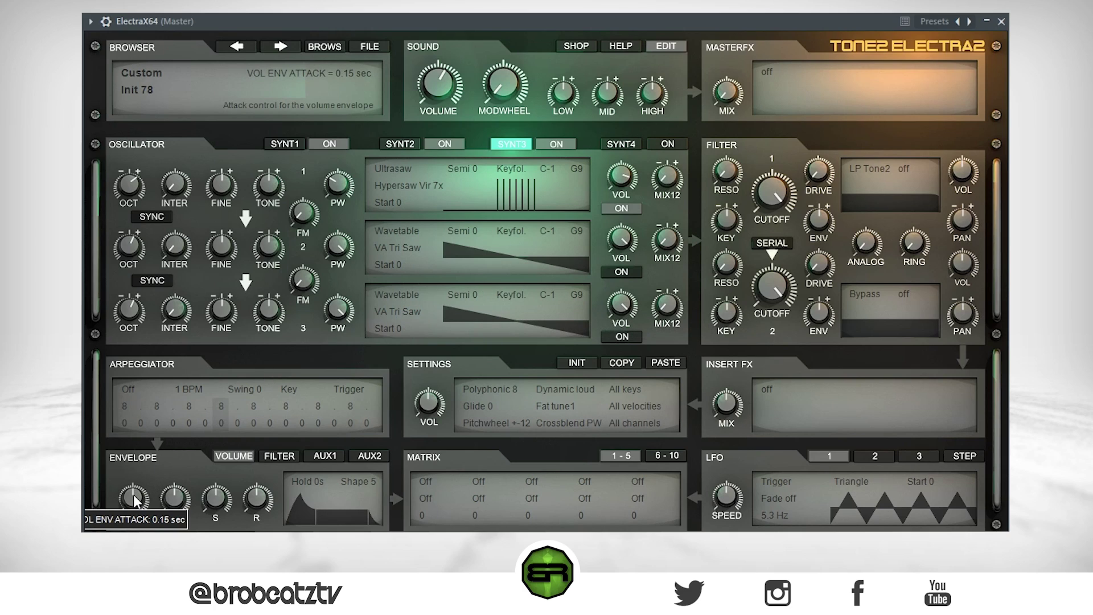
left_click_drag(133, 495, 133, 528)
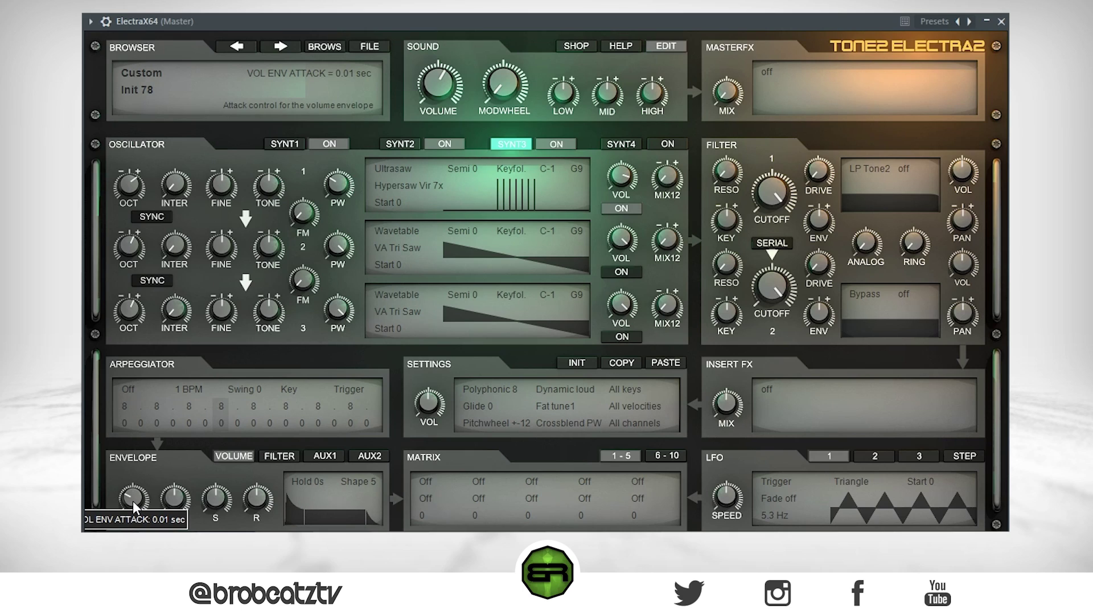
left_click_drag(219, 515, 219, 541)
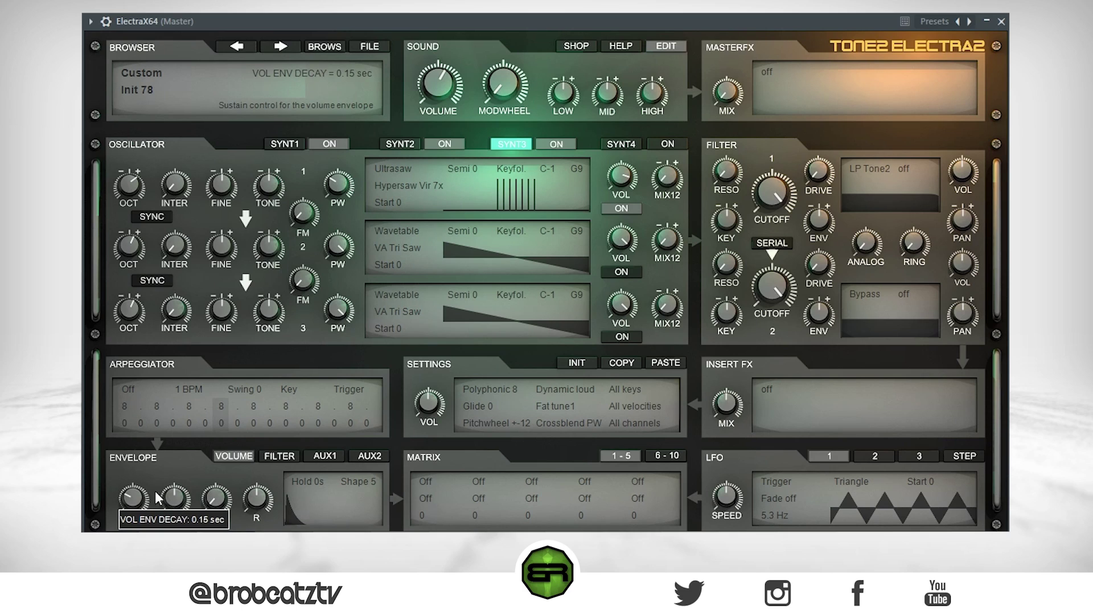
mouse_move(176, 498)
left_mouse_down()
mouse_move(179, 471)
mouse_move(170, 520)
mouse_move(174, 506)
left_mouse_up()
mouse_move(178, 497)
left_click_drag(179, 497, 181, 472)
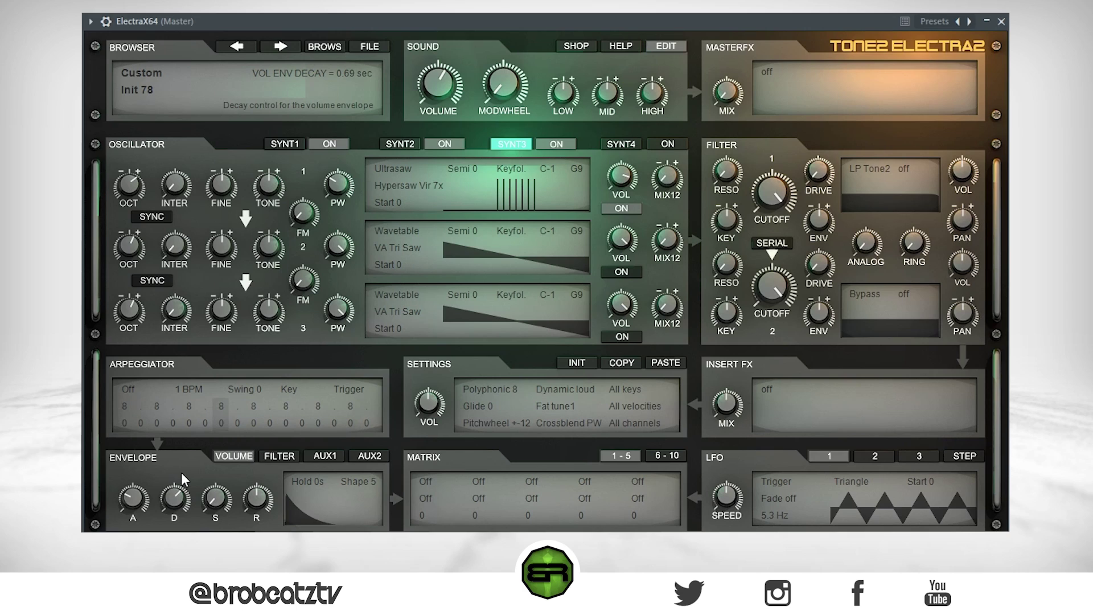
left_click_drag(170, 511, 169, 475)
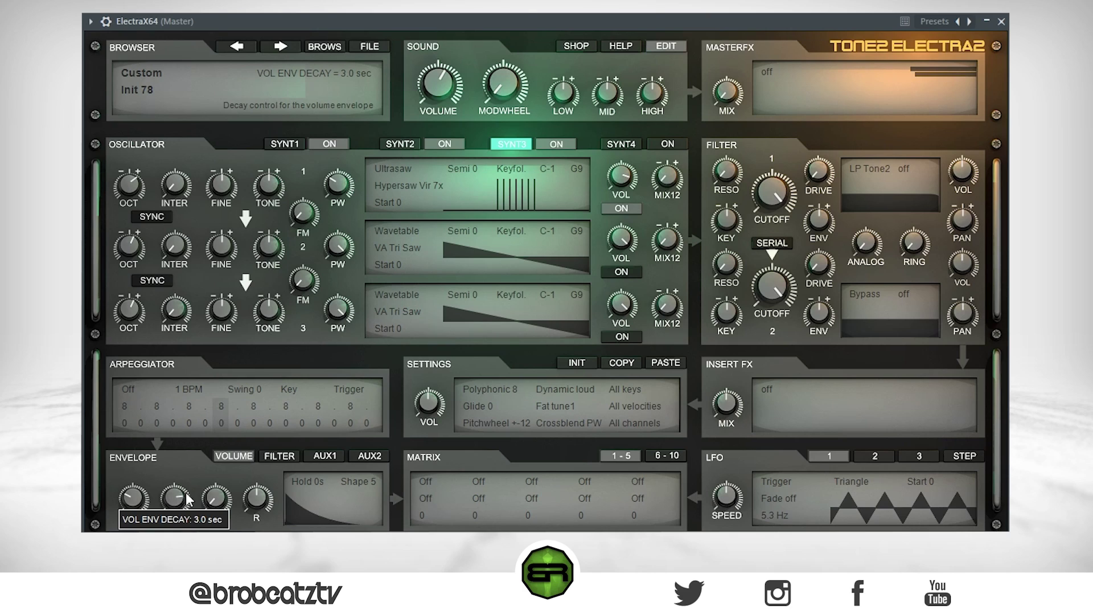
mouse_move(438, 403)
left_click_drag(438, 403, 432, 414)
- Lower the cutoff of layer 3's filter 1 to 1013 Hz and modulate it with LFO 1
mouse_move(761, 298)
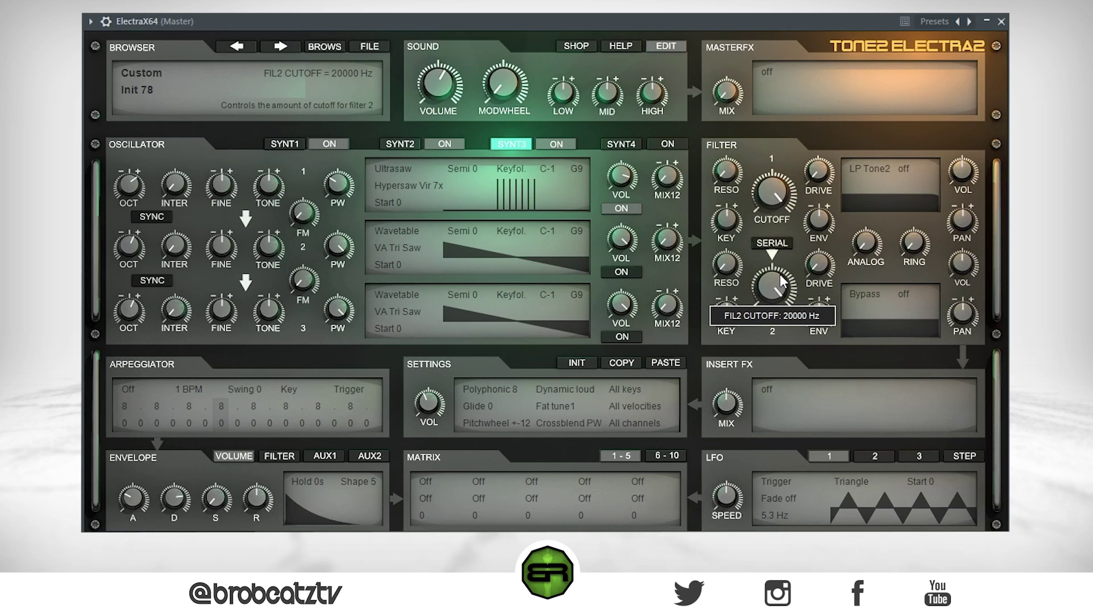
mouse_move(800, 271)
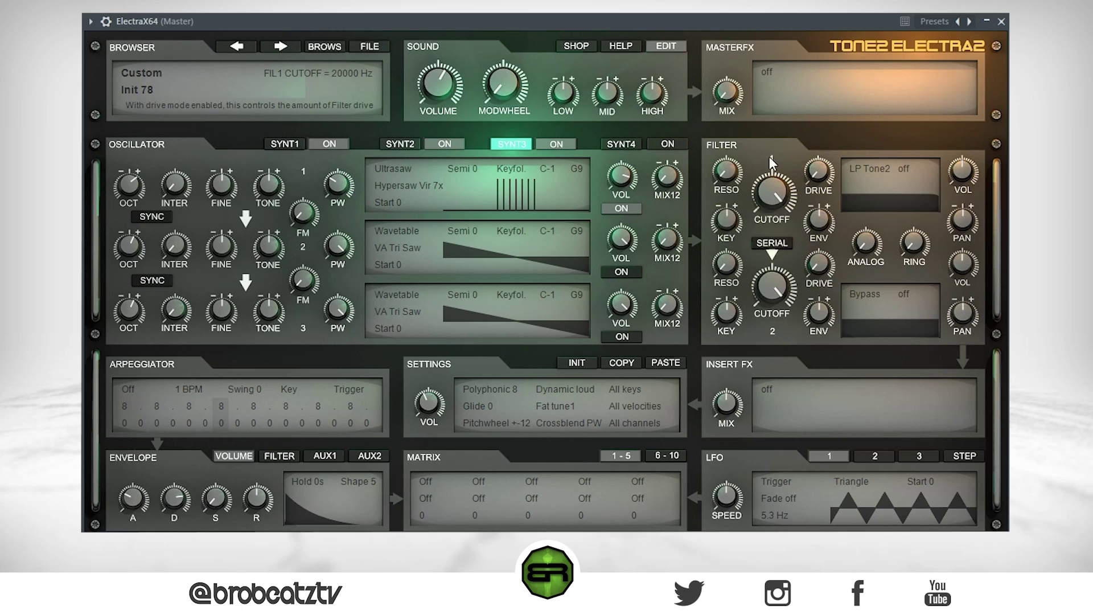
mouse_move(774, 195)
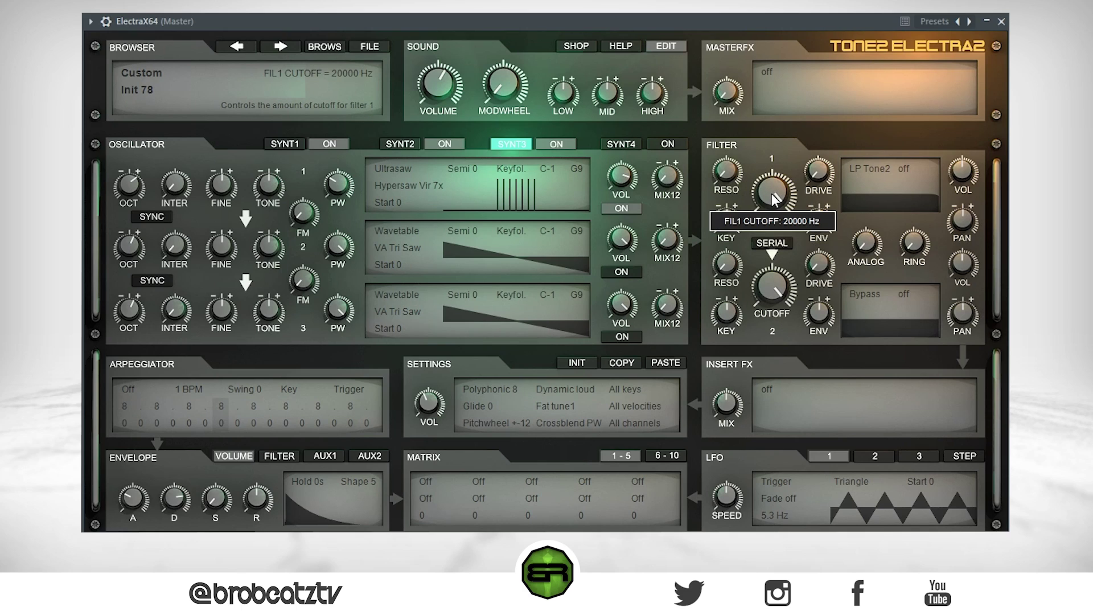
left_click_drag(771, 194, 756, 279)
right_click(773, 195)
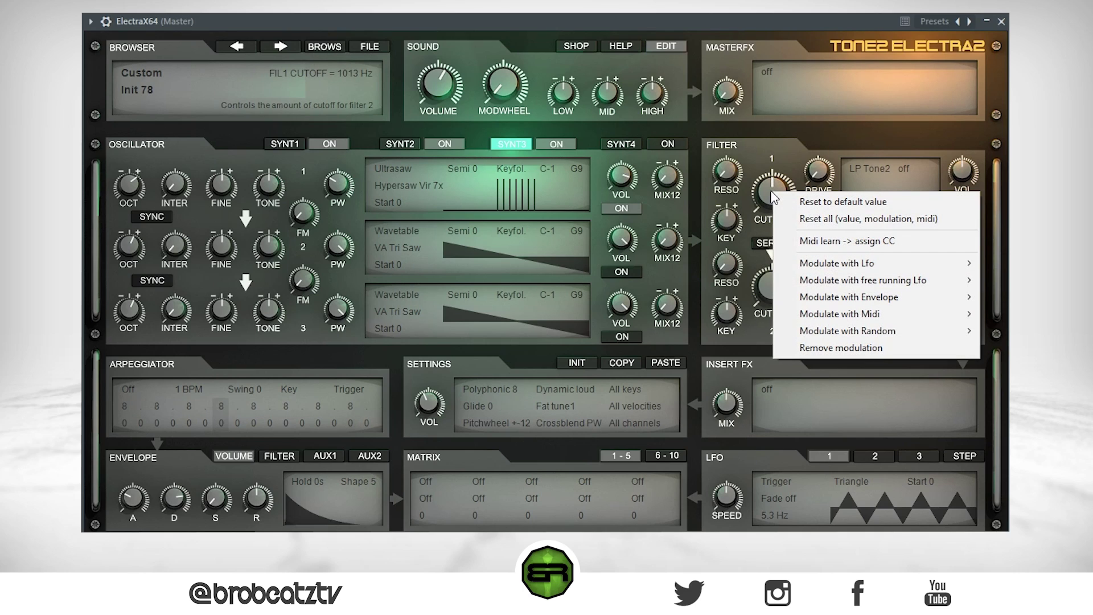
mouse_move(811, 265)
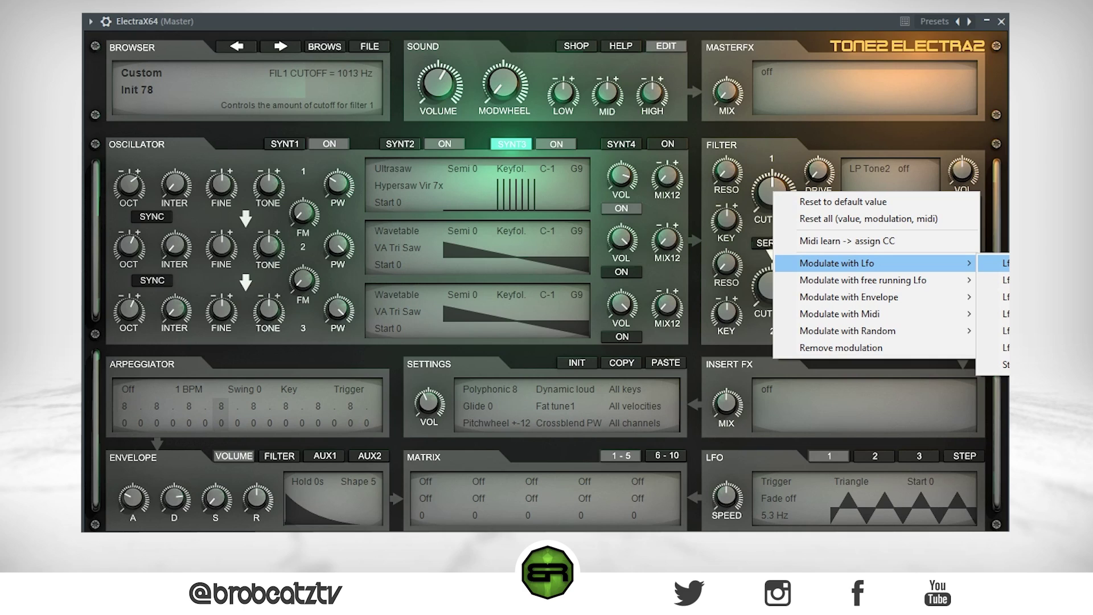
left_click(1006, 264)
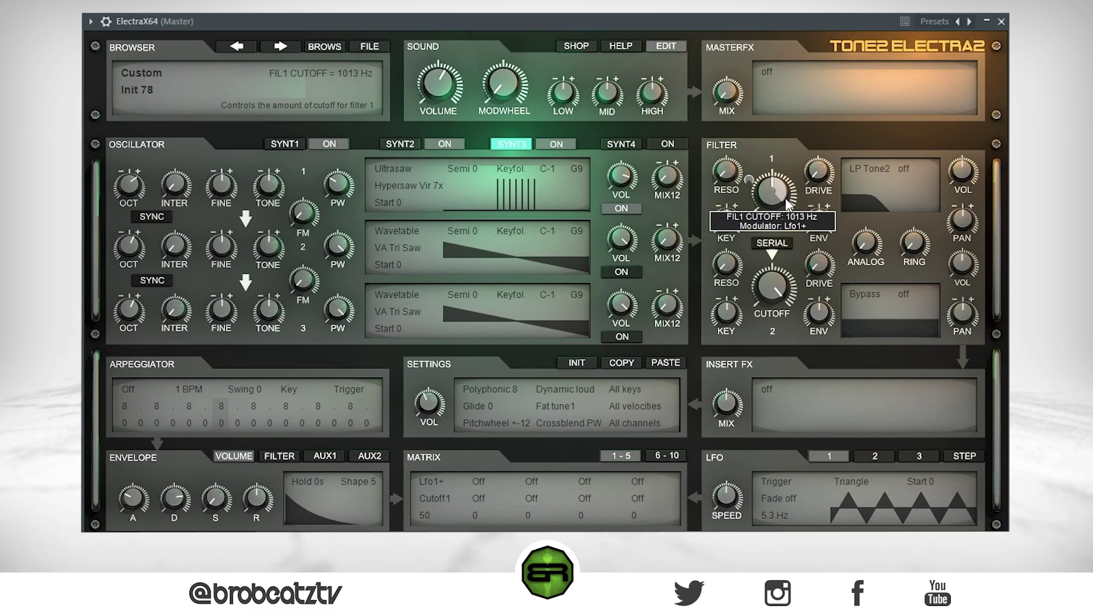
- Set the LFO 1 modulation depth on filter 1's cutoff to 27 and fine-tune the cutoff frequency
left_click_drag(743, 221, 748, 181)
left_click_drag(780, 175, 769, 204)
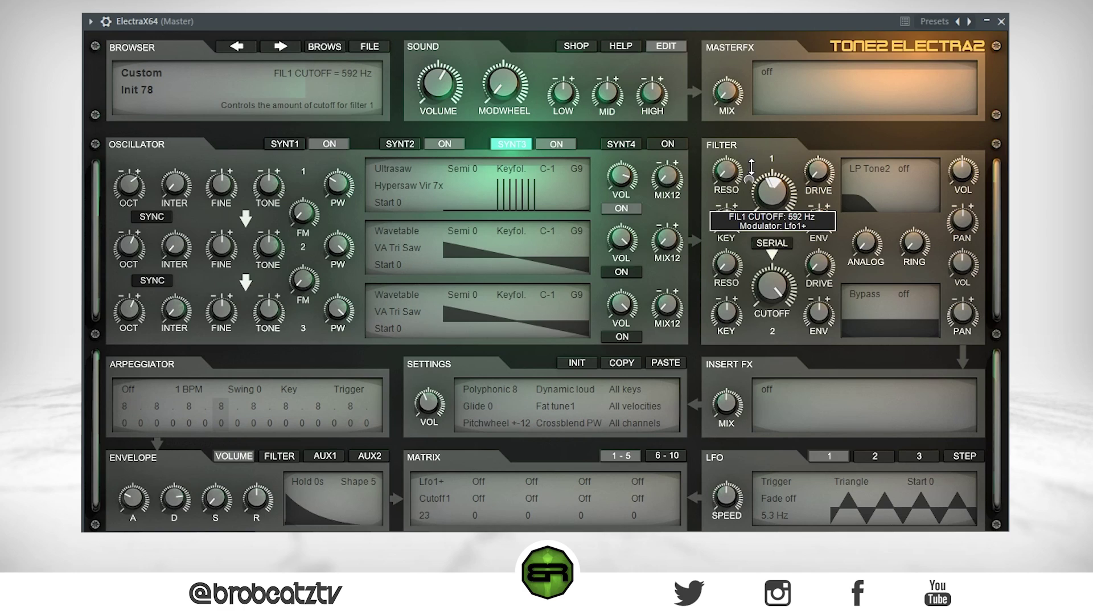
left_click_drag(764, 187, 761, 197)
left_click_drag(768, 197, 769, 193)
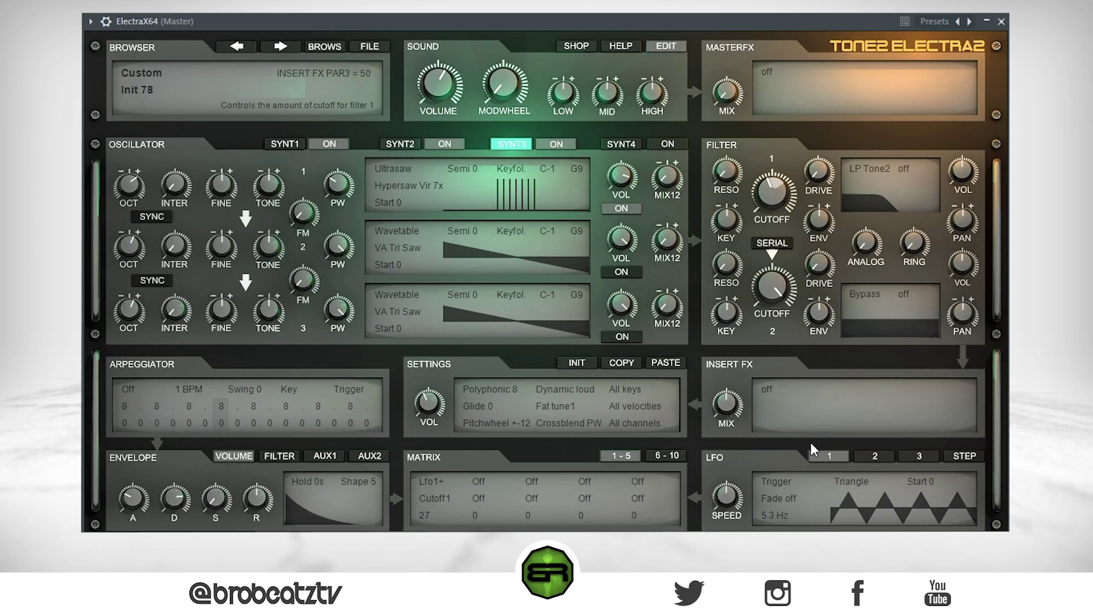
left_click_drag(776, 190, 754, 177)
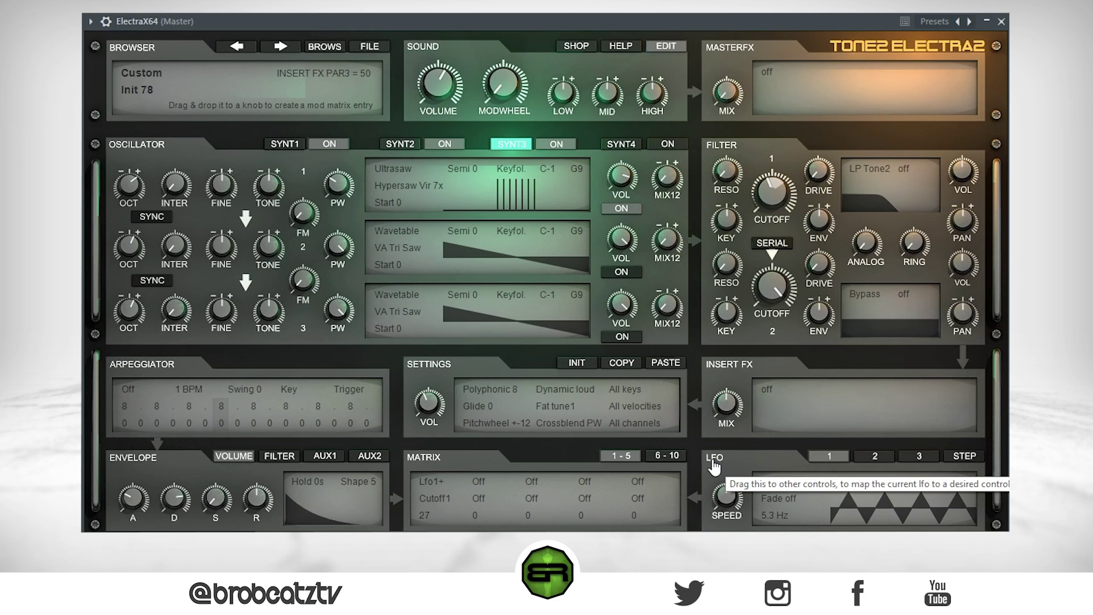
- Slow LFO 1 to 0.99 Hz and set its modulation depth on filter 1's cutoff to 26
left_click_drag(742, 499, 728, 508)
mouse_move(728, 492)
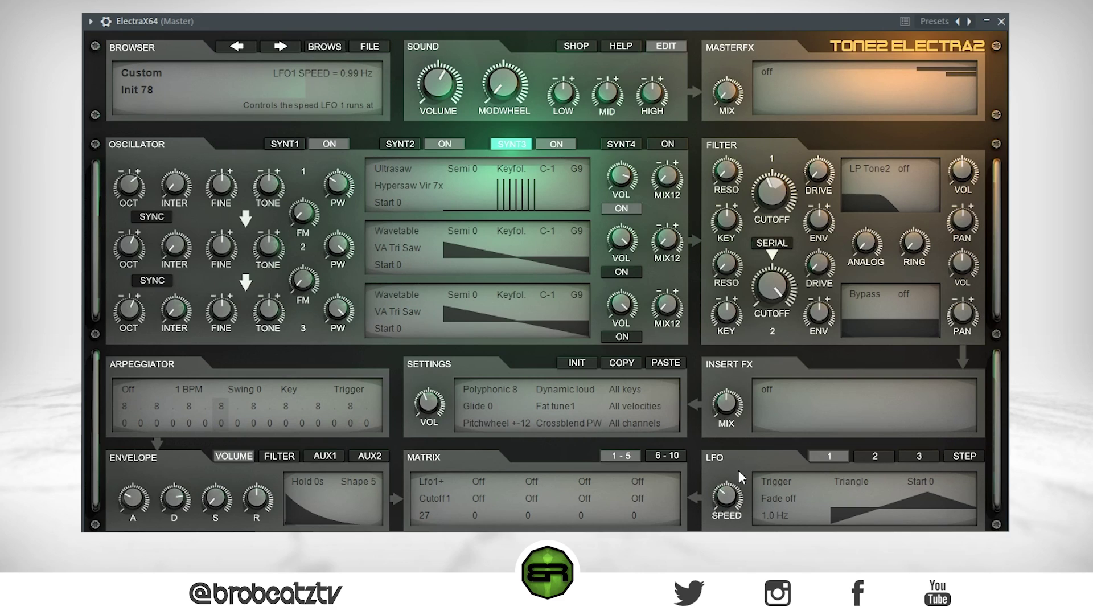
left_click_drag(786, 216, 750, 181)
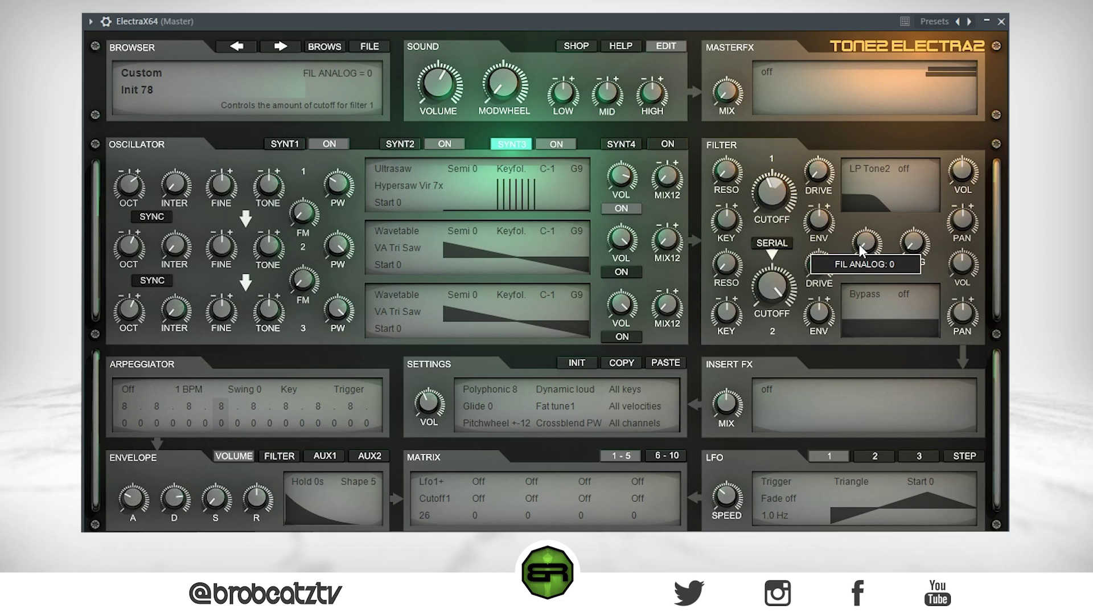
- Fine-tune layer 3's volume and set its insert effect to Vocoder
left_click(429, 398)
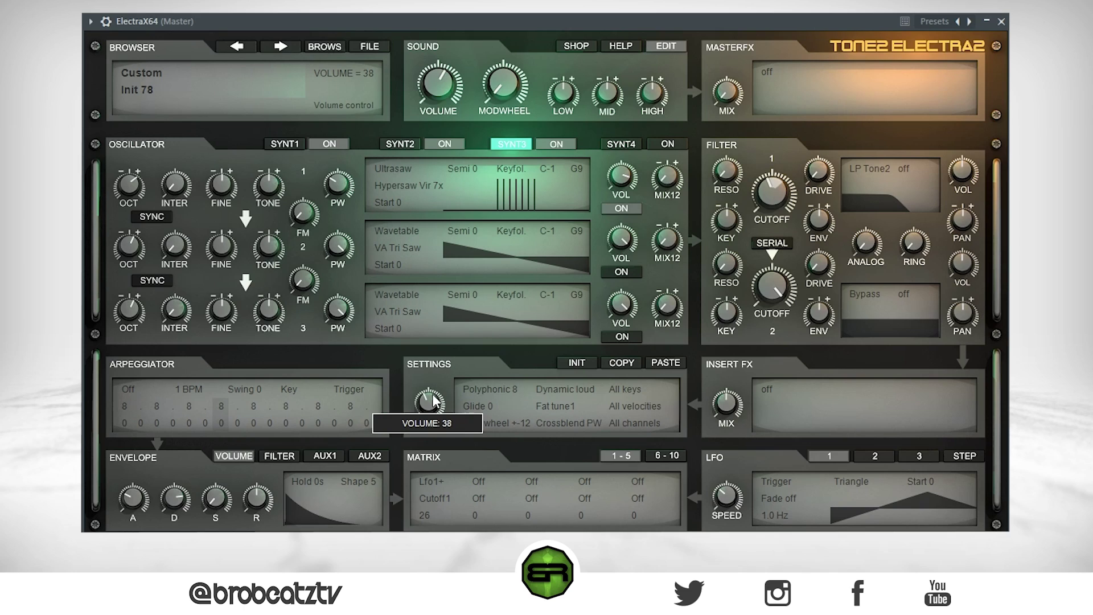
left_click_drag(431, 398, 431, 402)
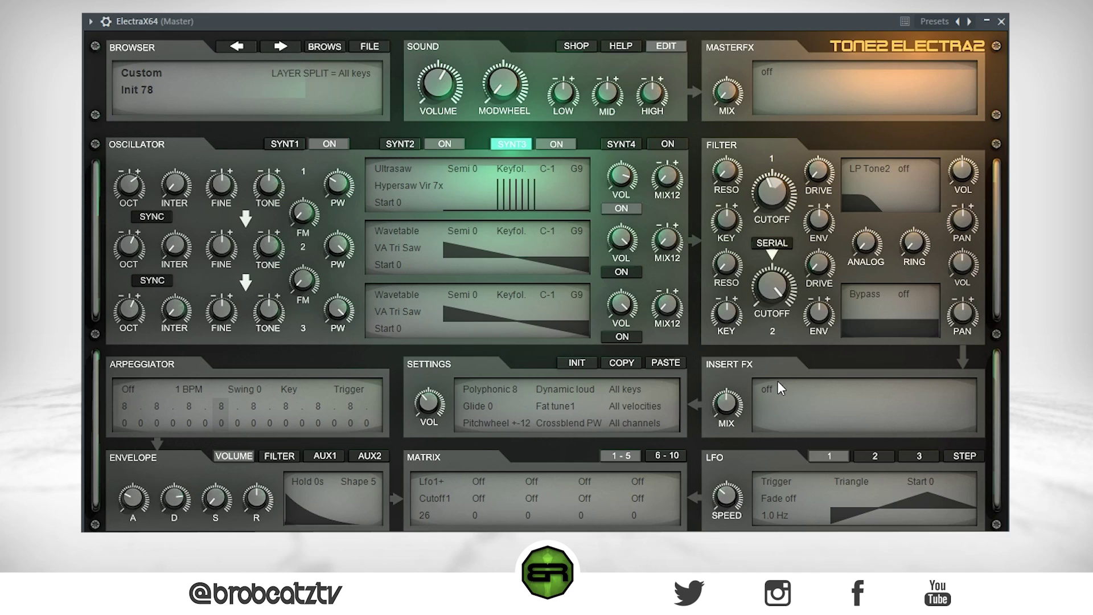
left_click(761, 391)
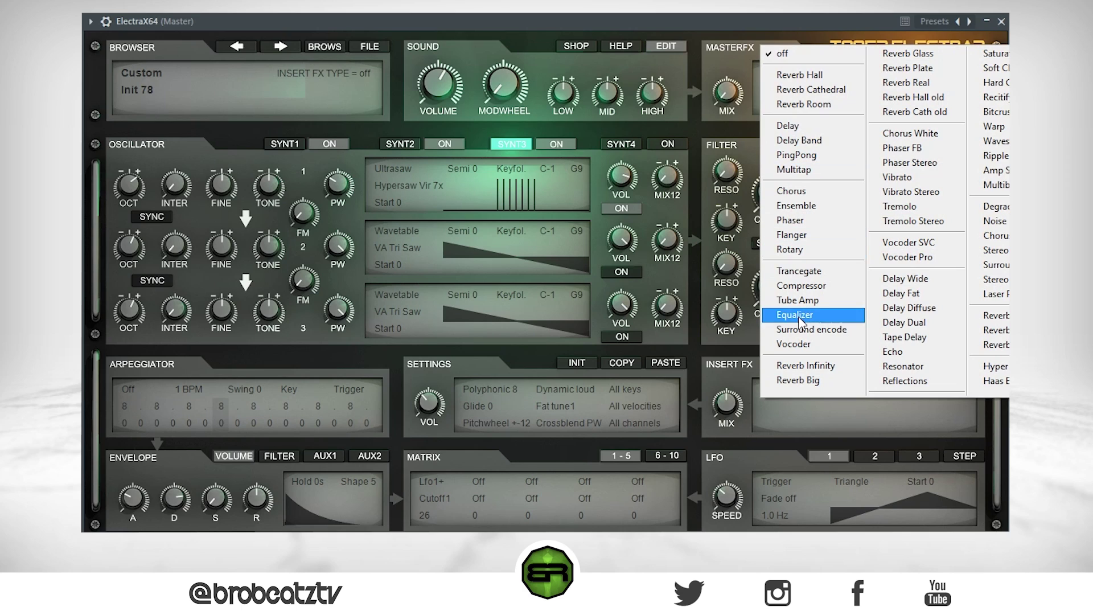
left_click(800, 345)
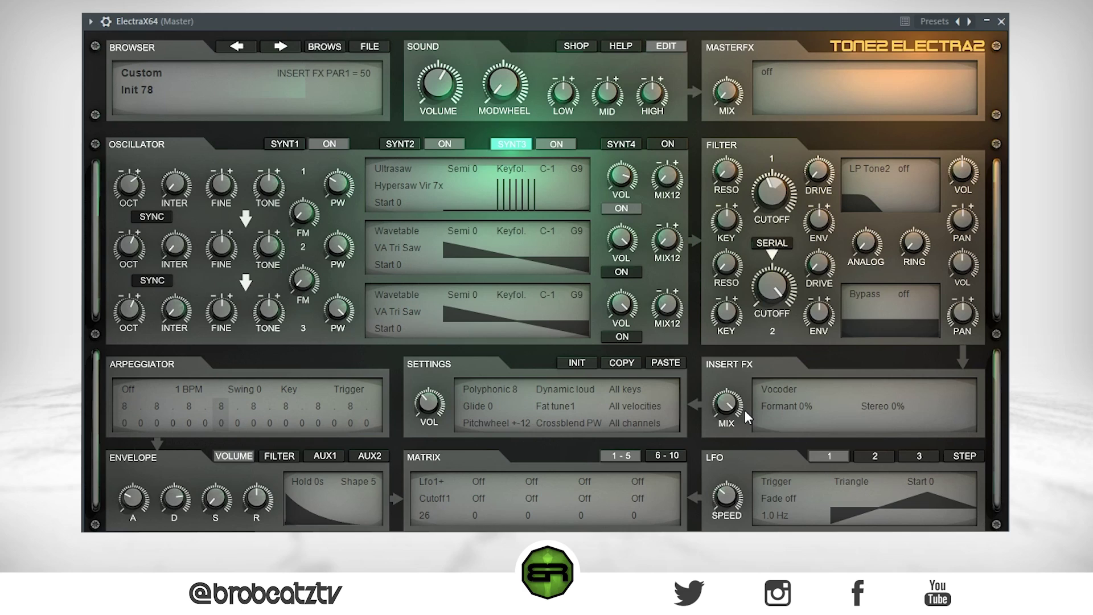
- Set the dry/wet mix of layer 3's Vocoder insert effect to 40
mouse_move(733, 412)
left_click_drag(730, 445, 729, 476)
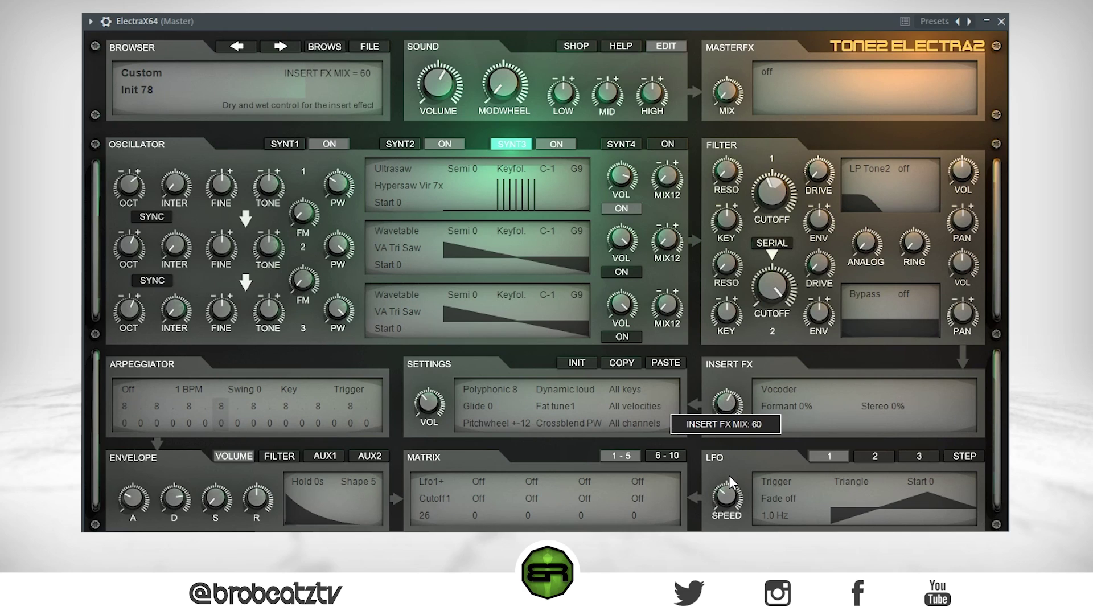
left_click_drag(729, 425, 724, 467)
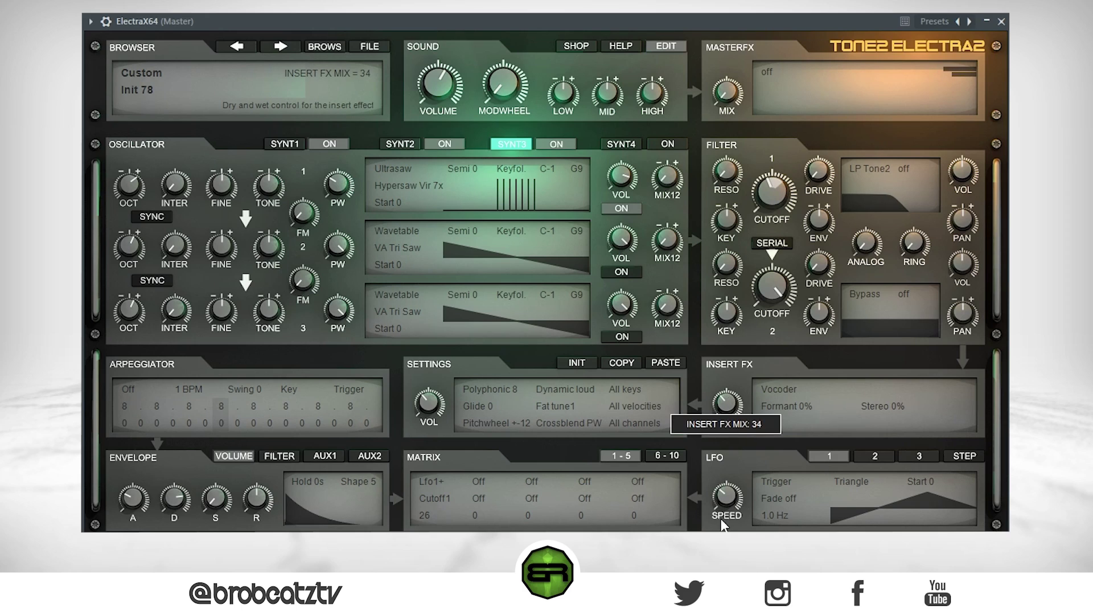
mouse_move(728, 409)
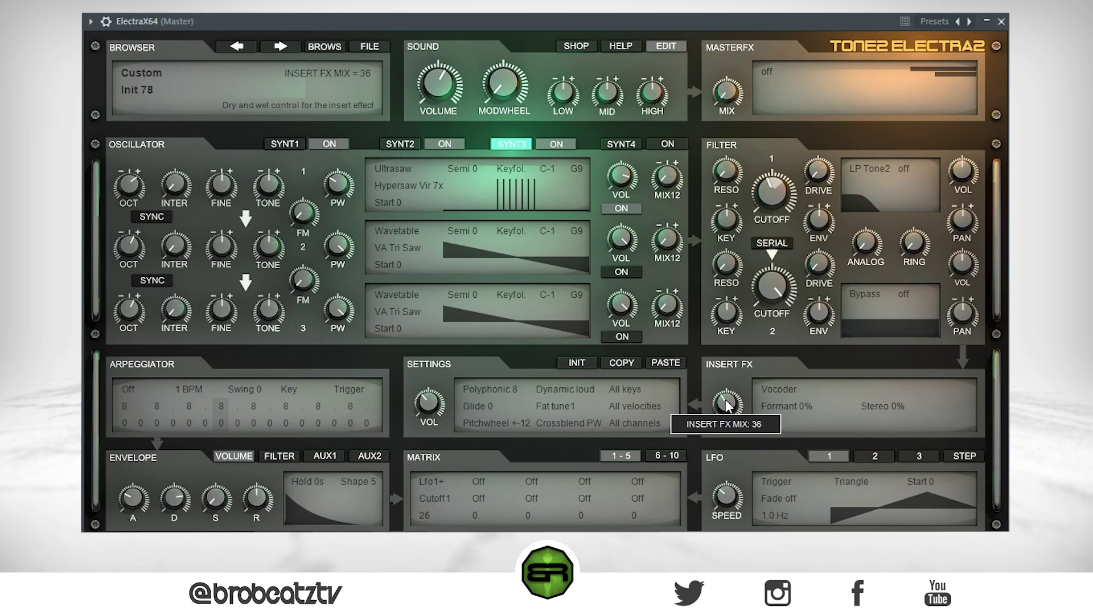
scroll(727, 399, "up", 2)
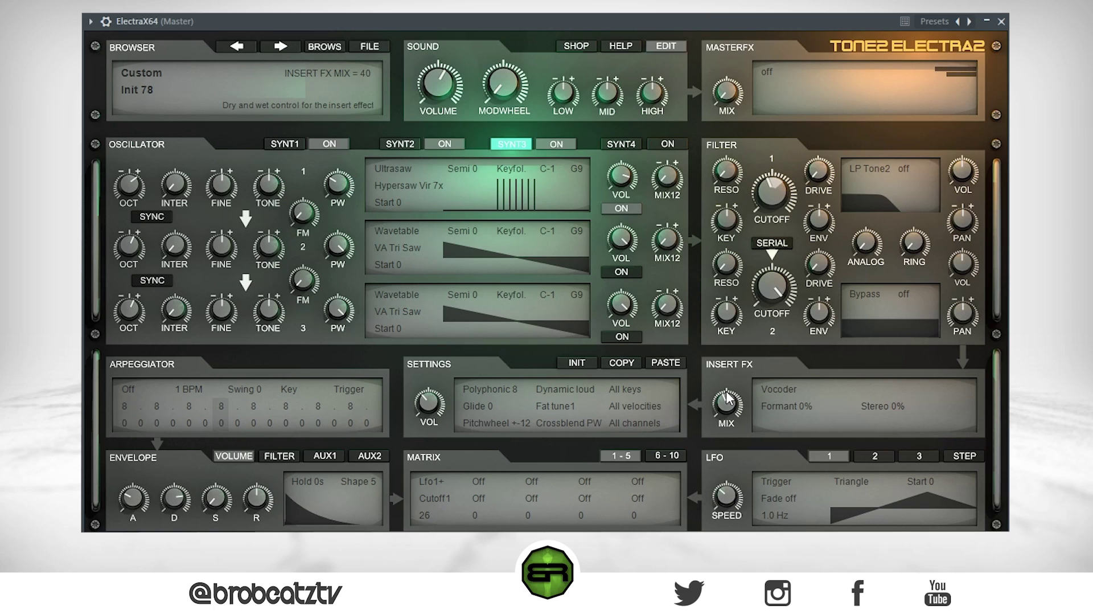
- Open layer 4 and set its oscillator 1 to Analog synthesis with a Sine waveform
mouse_move(668, 160)
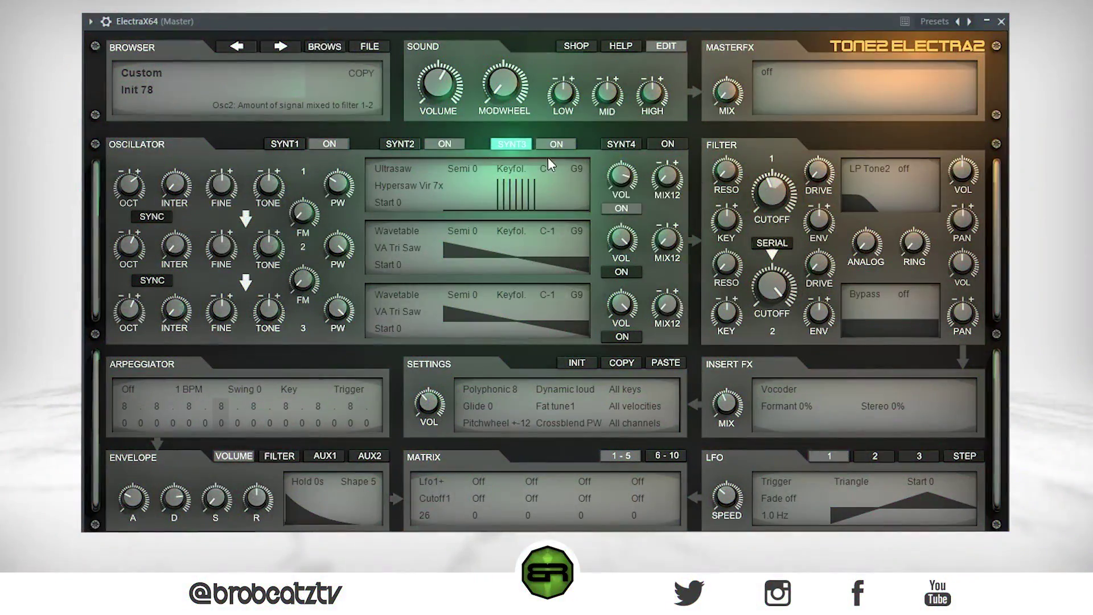
left_click(627, 143)
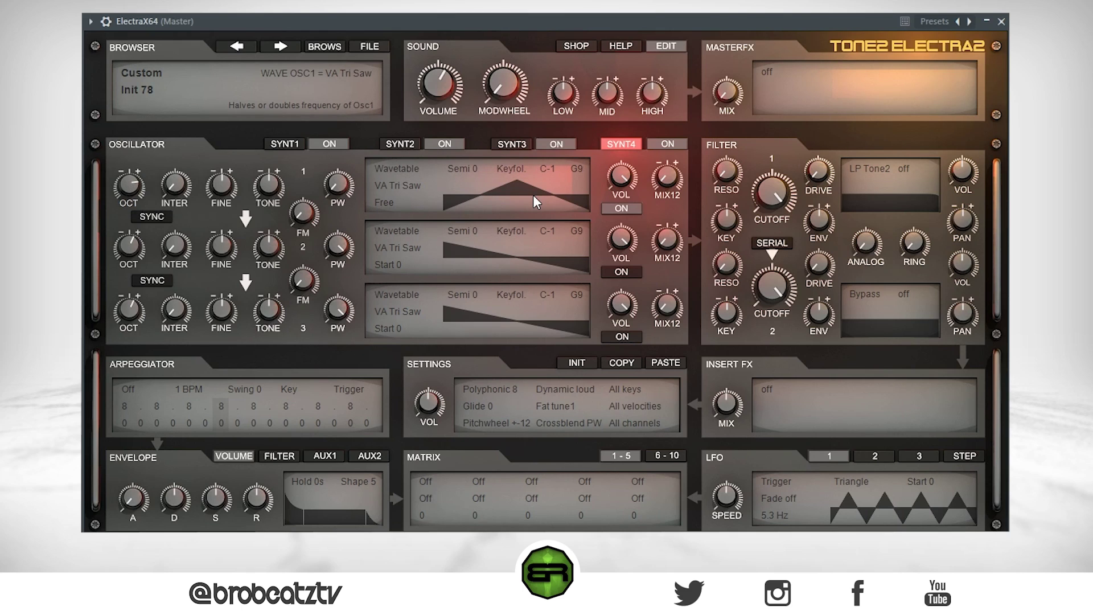
left_click(401, 166)
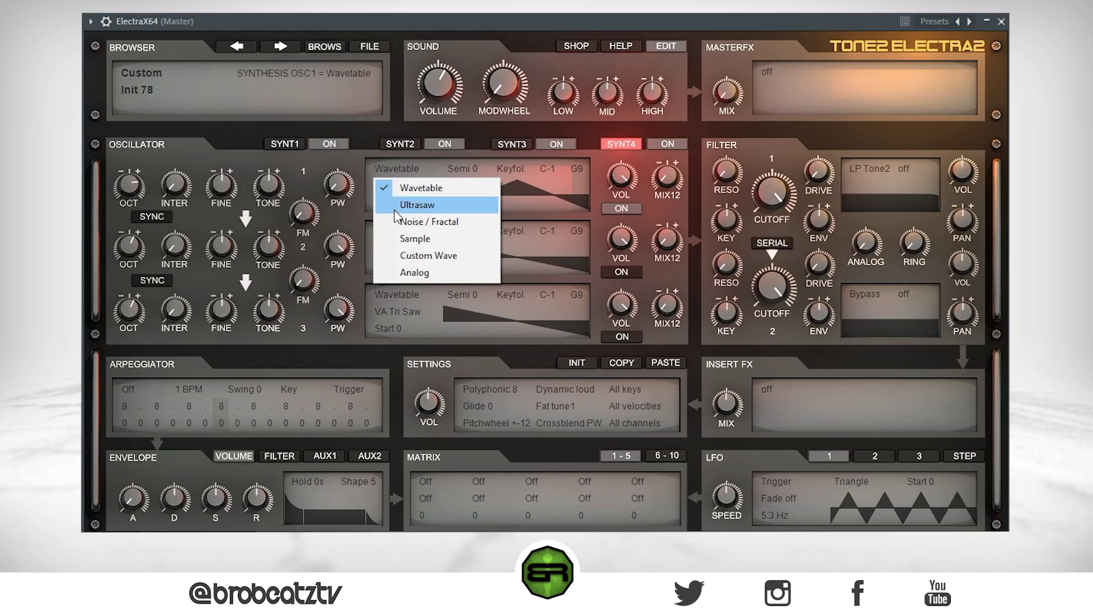
left_click(421, 275)
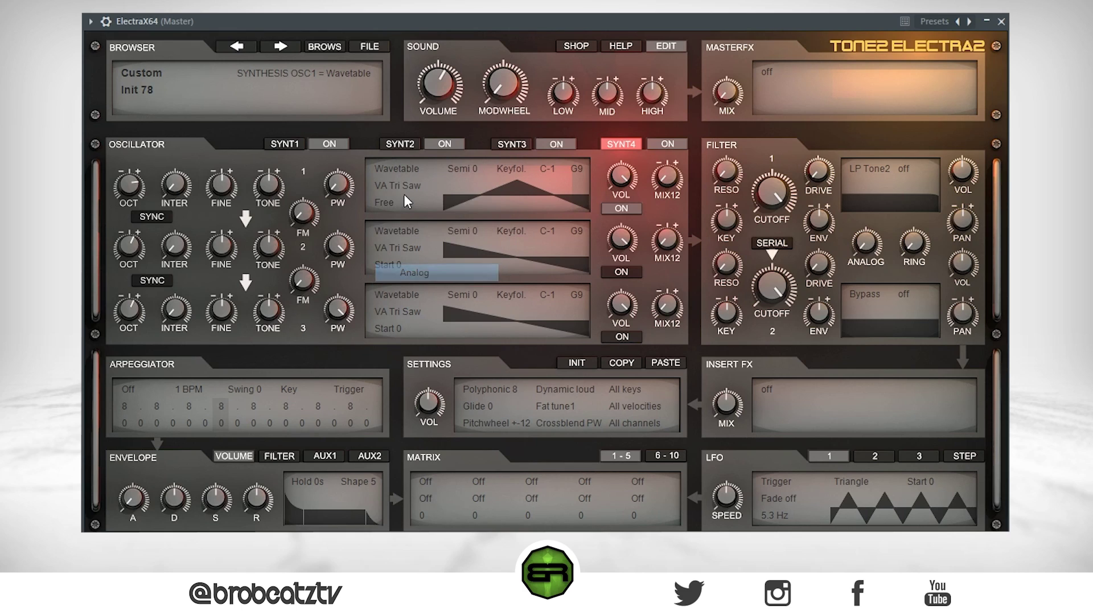
left_click(393, 183)
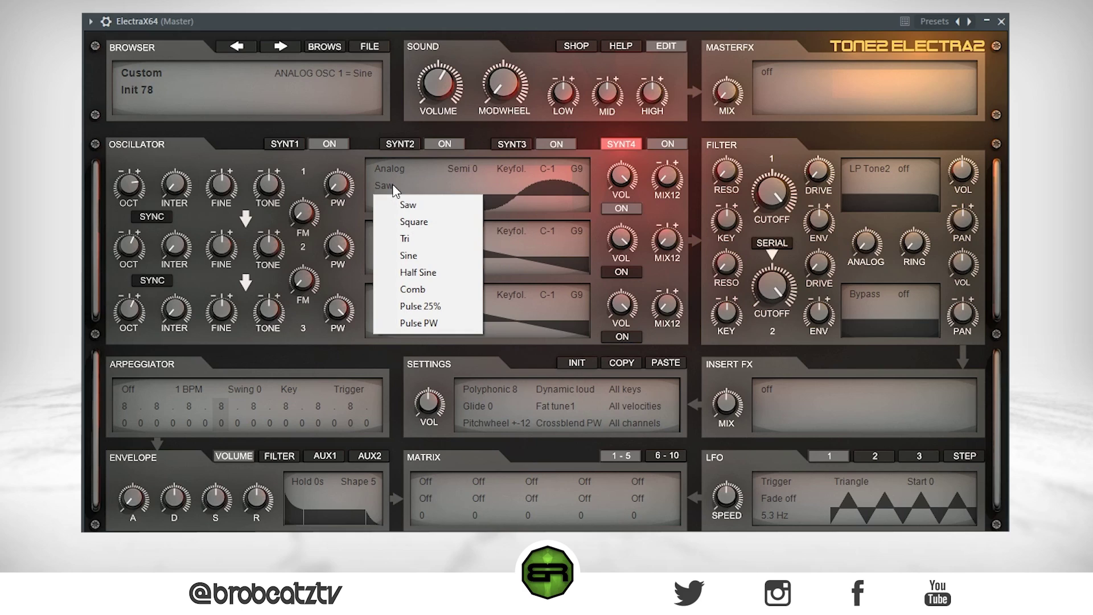
left_click(408, 256)
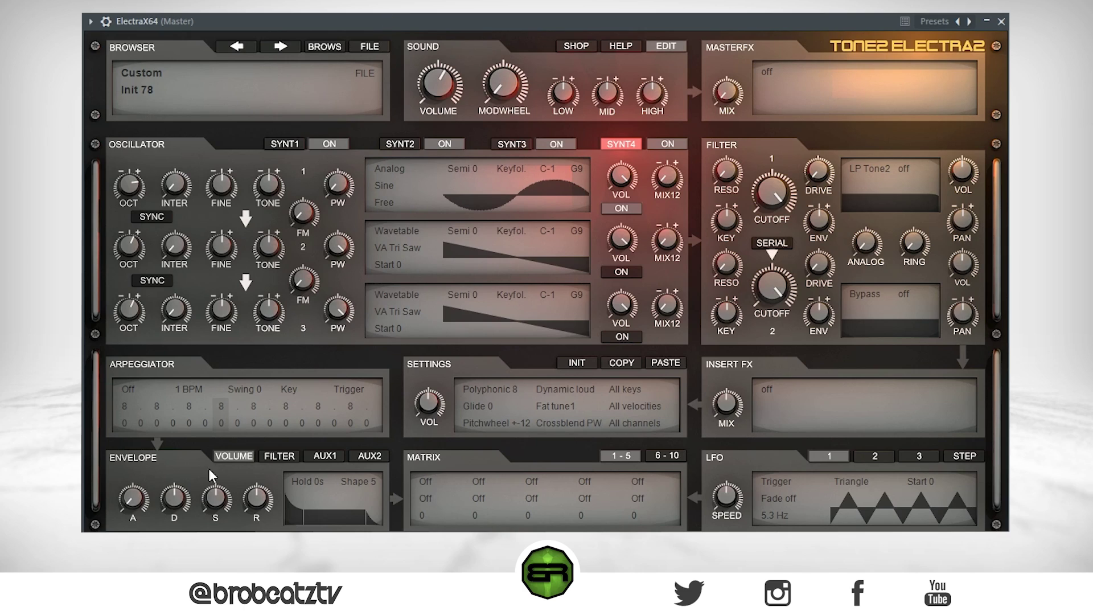
- Shape layer 4's volume envelope as a decay without sustain and lower the layer's volume slightly
left_click_drag(124, 516, 133, 473)
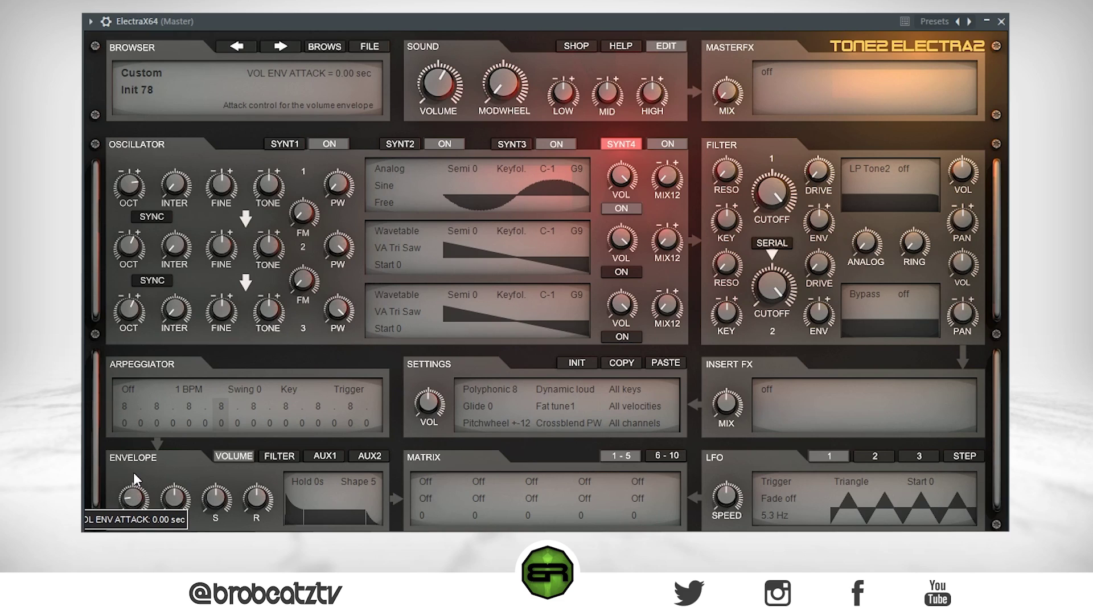
left_click(132, 494)
left_click_drag(228, 502, 180, 498)
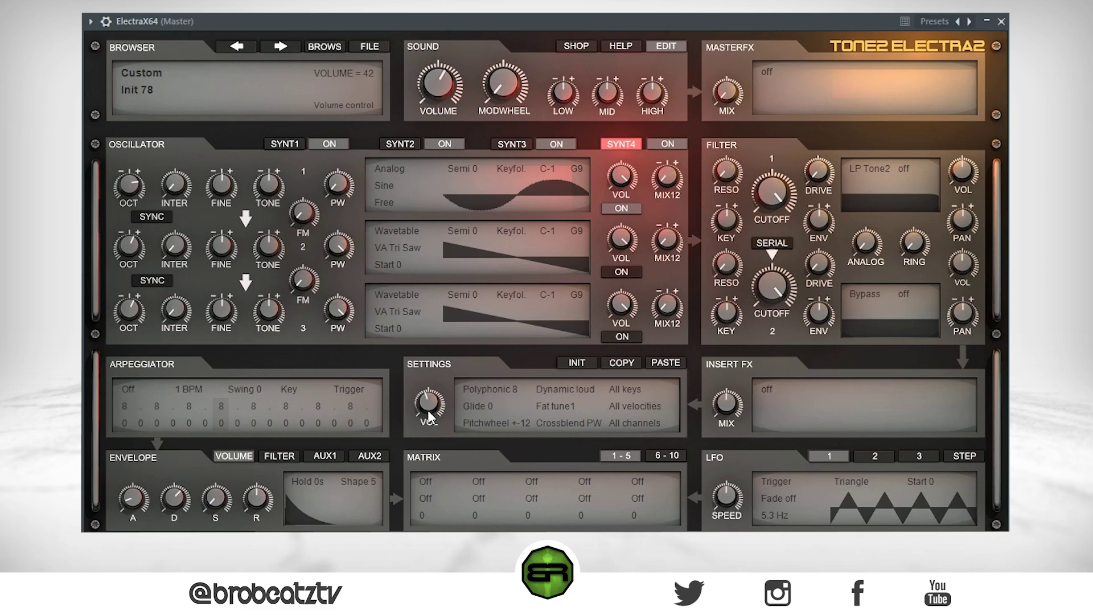
scroll(428, 401, "down", 1)
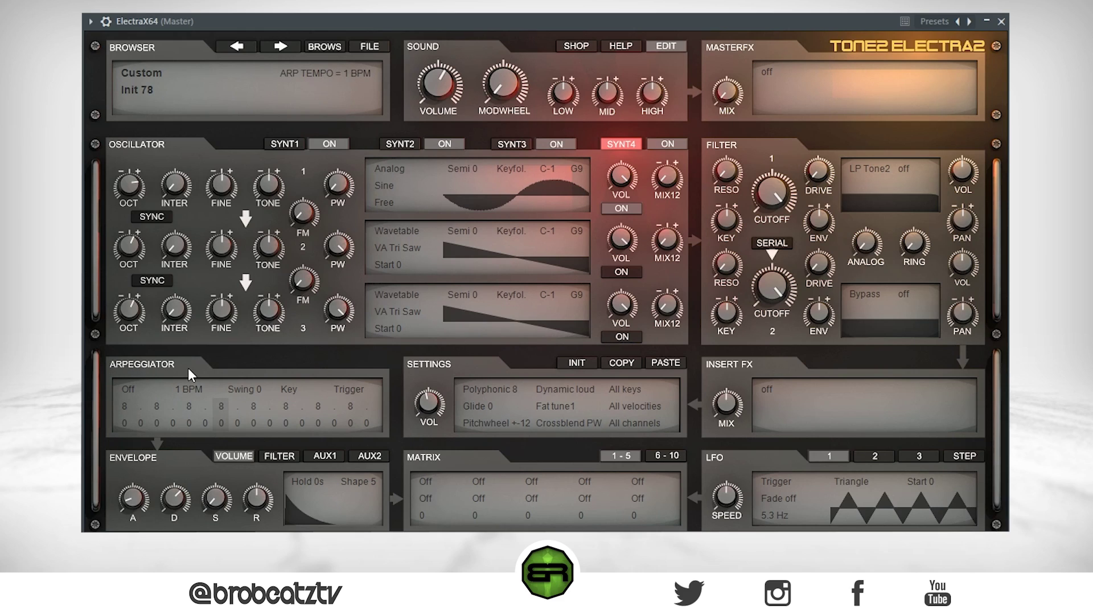
- Set layer 4's arpeggiator to the Pop2 pattern with a tempo of 1/4 BPM
left_click(128, 391)
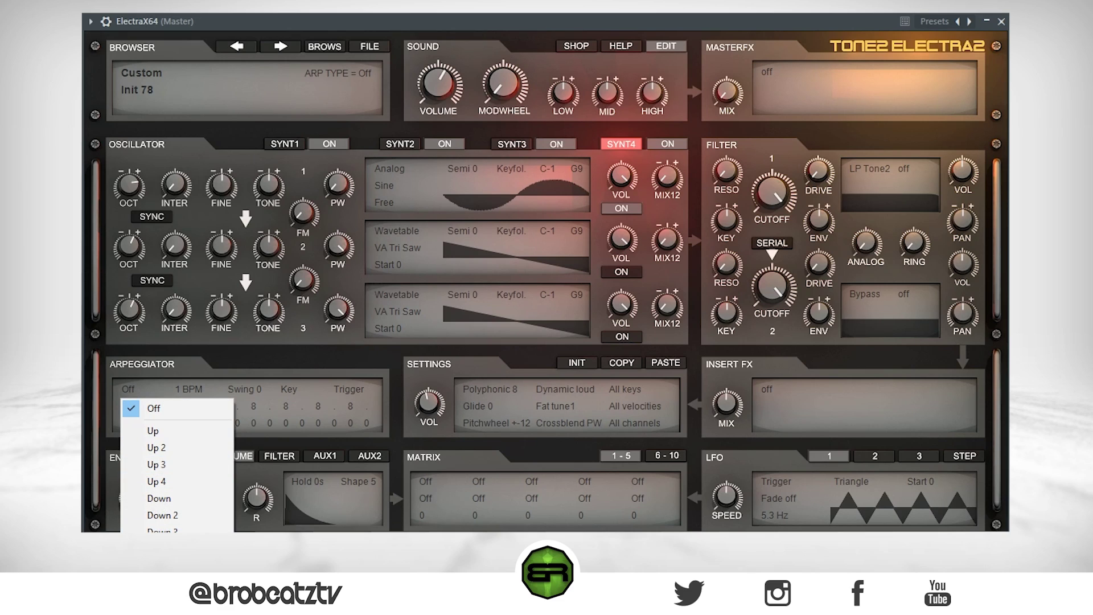
left_click(165, 598)
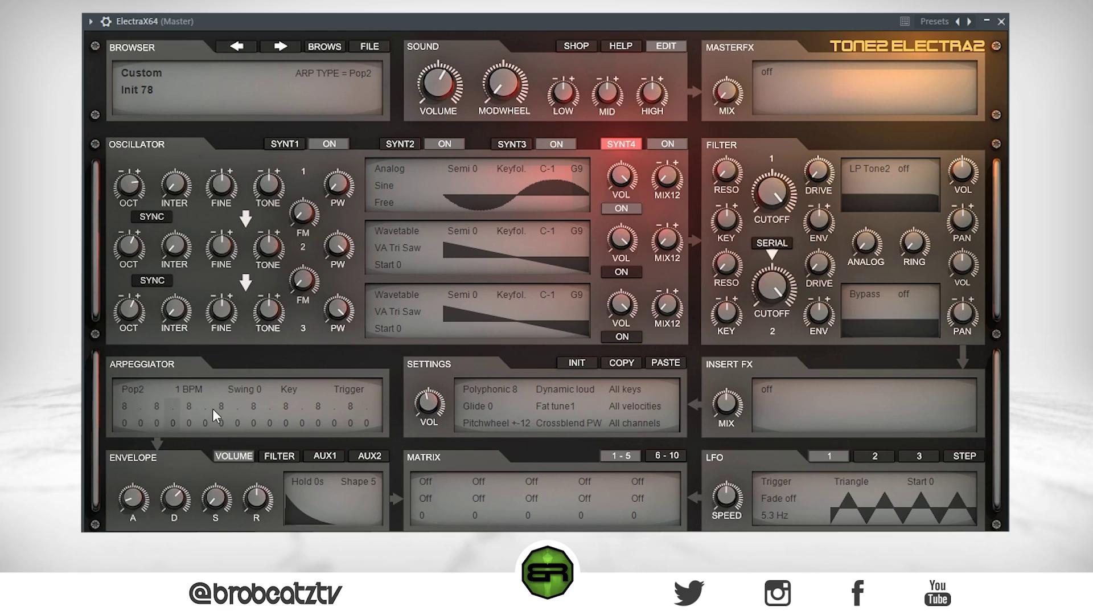
left_click(190, 389)
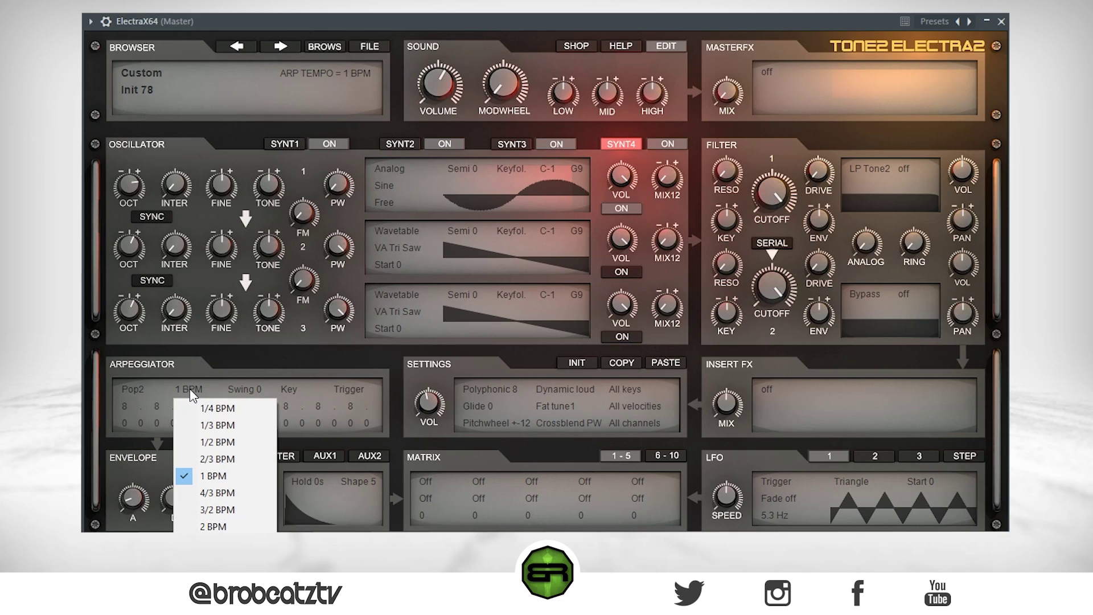
left_click(197, 440)
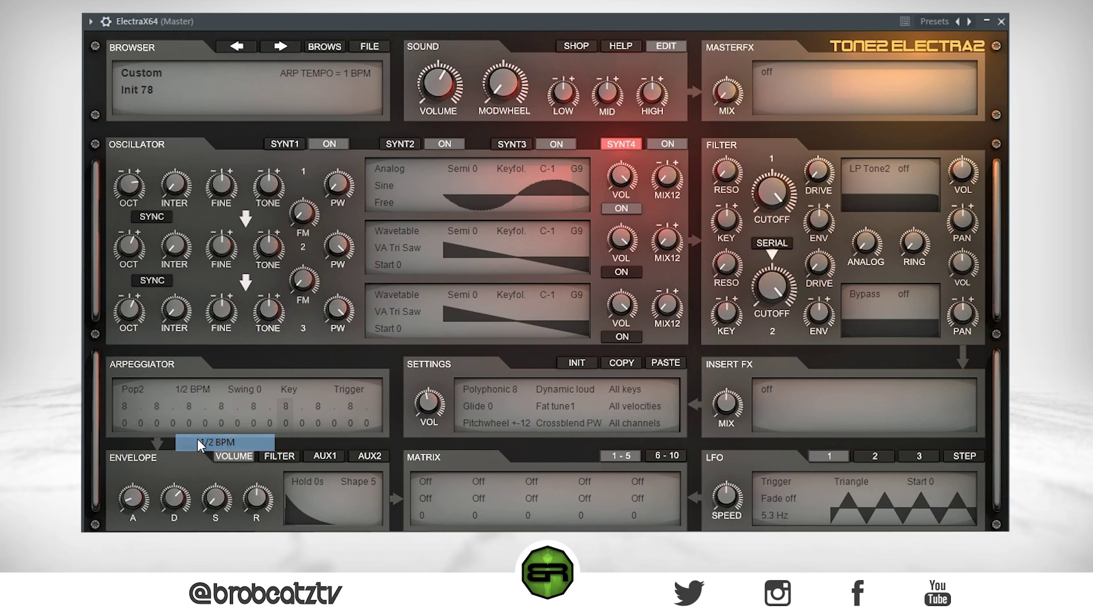
left_click(182, 389)
left_click(184, 405)
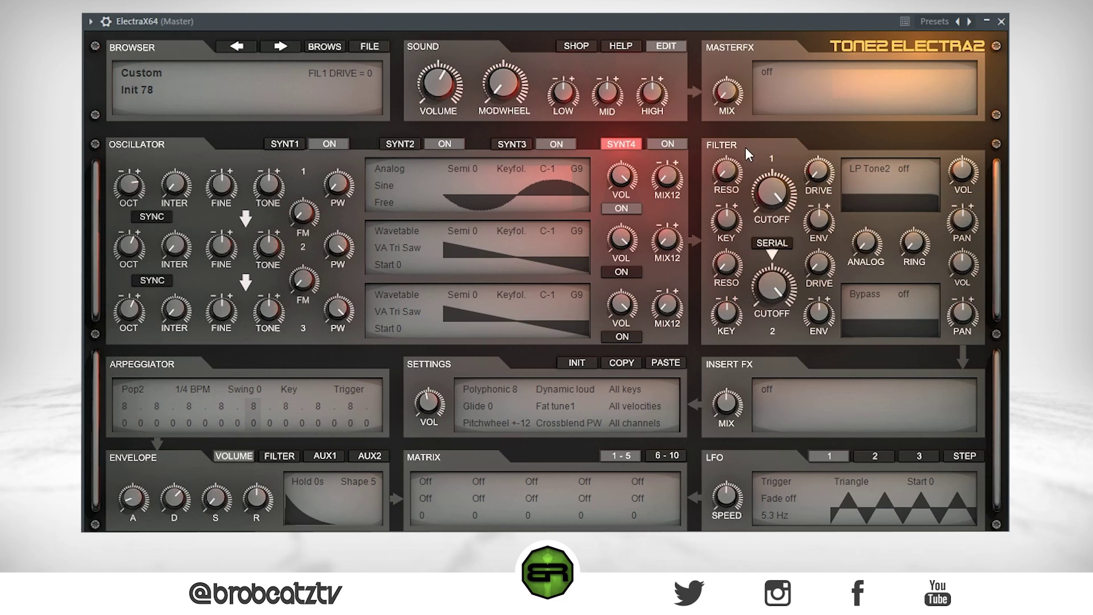
- Change layer 4's filter 1 to HP 18dB and adjust its cutoff to thin out the low end
left_click(866, 177)
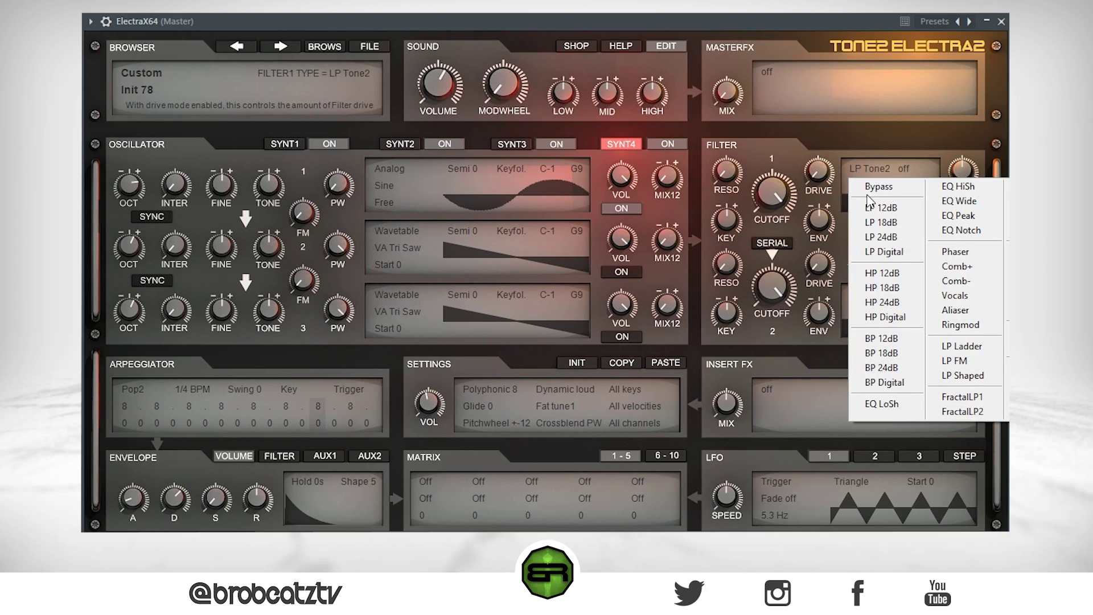
left_click(884, 289)
mouse_move(772, 195)
left_mouse_down()
mouse_move(759, 298)
mouse_move(774, 189)
mouse_move(793, 146)
mouse_move(780, 199)
left_mouse_up()
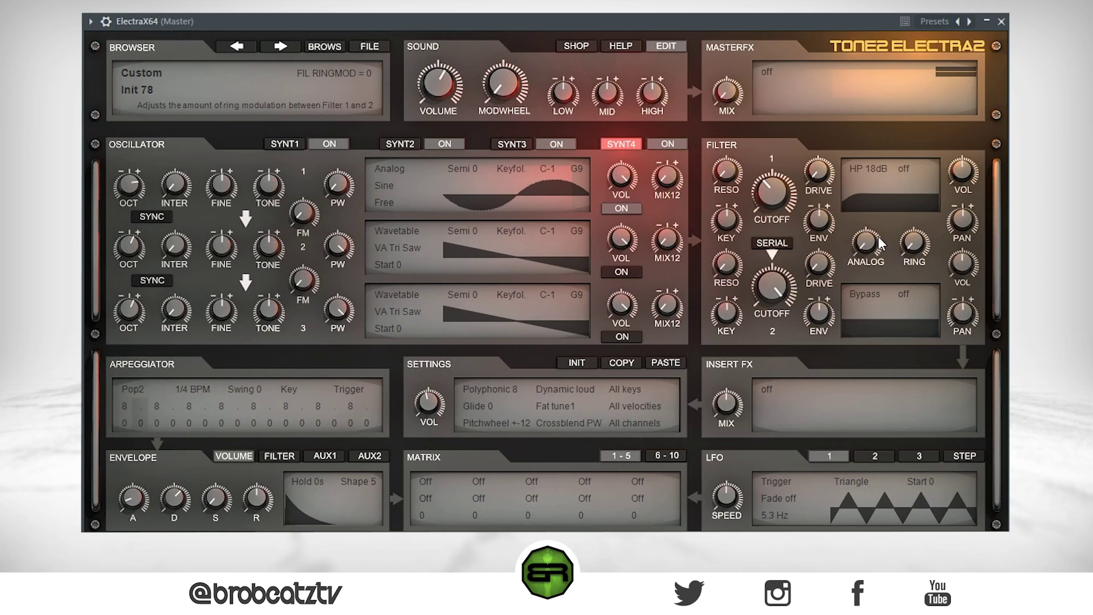
left_click(818, 321)
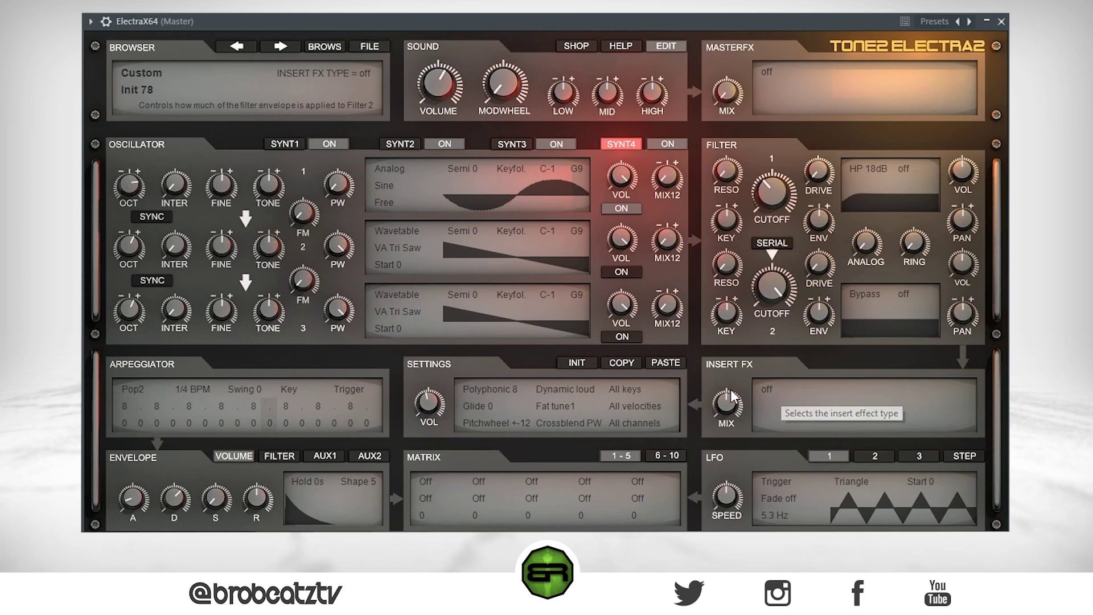
- Set layer 4's insert effect to PingPong with a dry/wet mix of 50
left_click(766, 387)
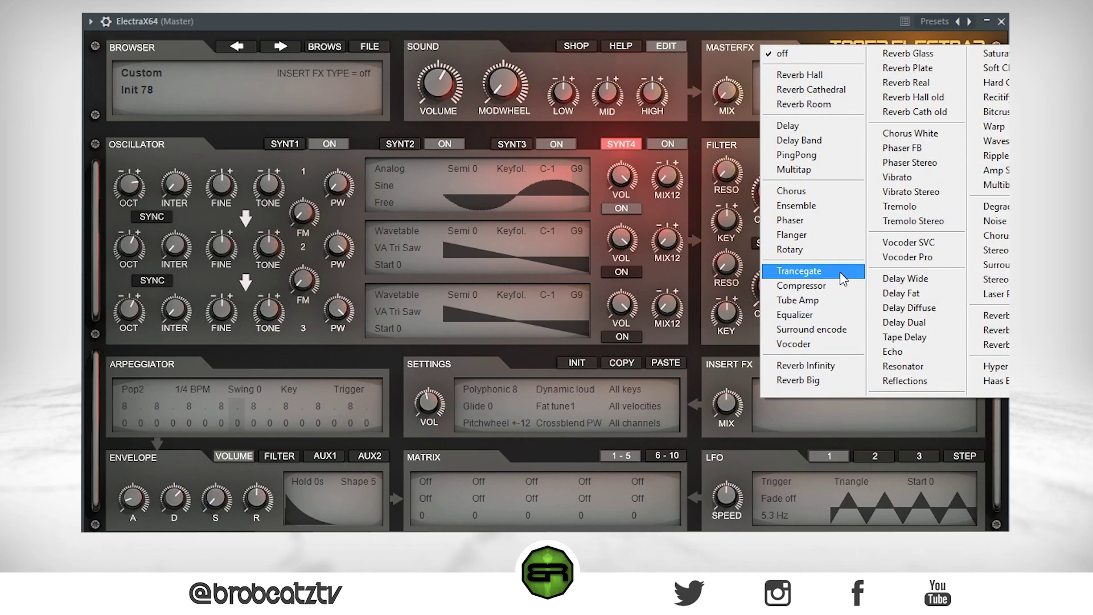
left_click(797, 155)
left_click(777, 390)
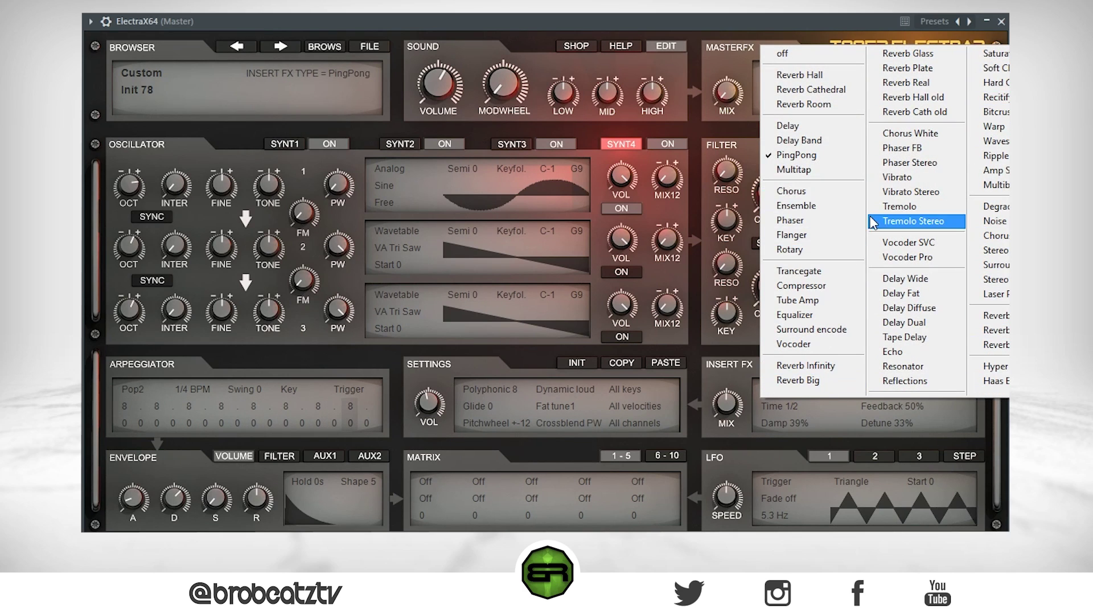
left_click(783, 157)
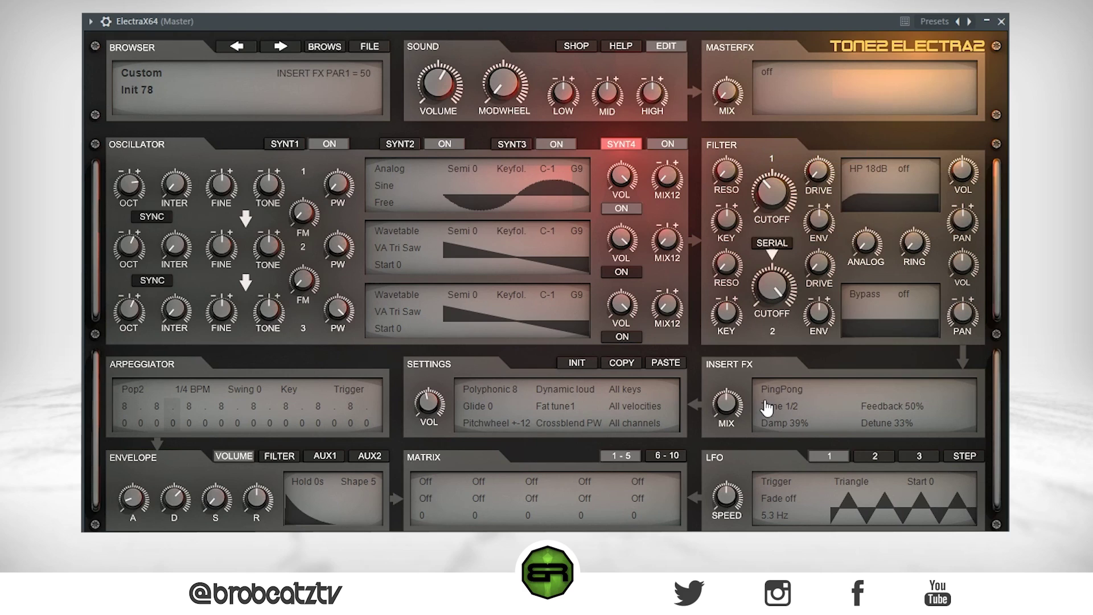
mouse_move(736, 403)
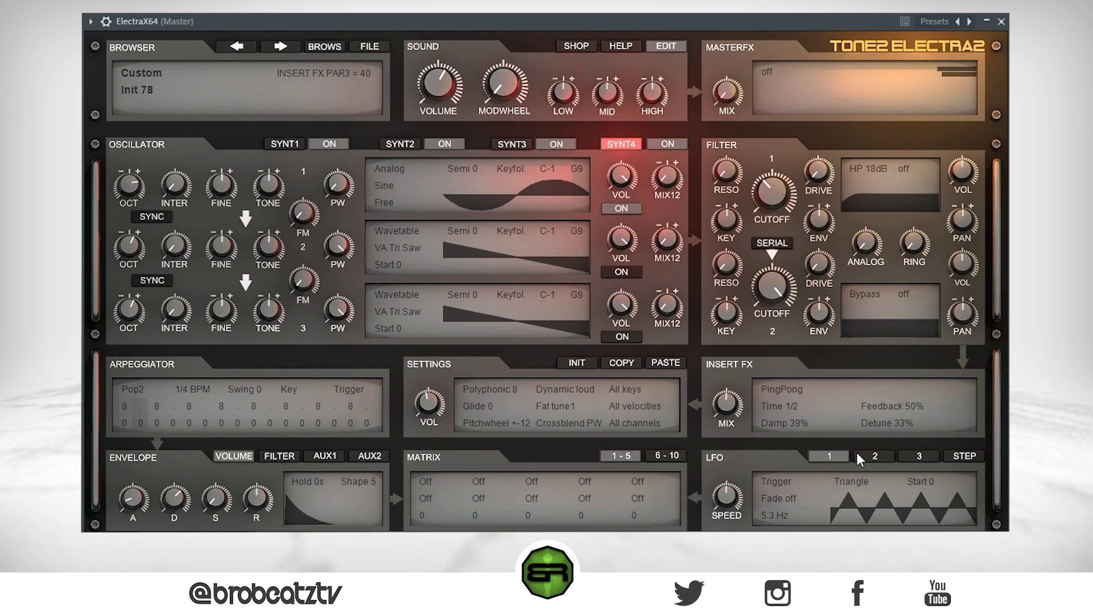
scroll(723, 403, "up", 5)
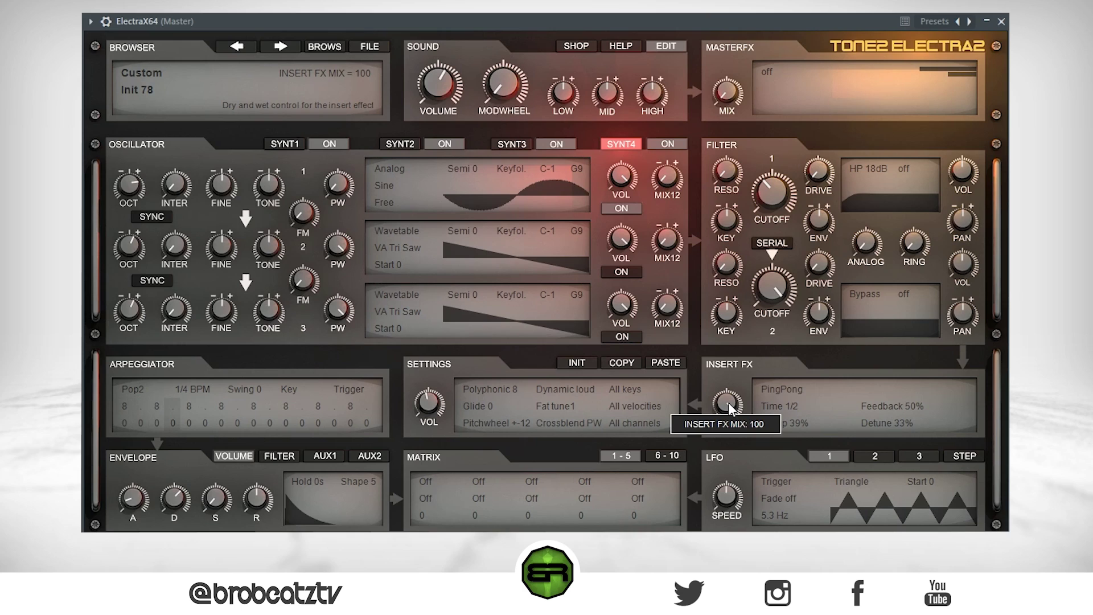
left_click_drag(726, 405, 719, 489)
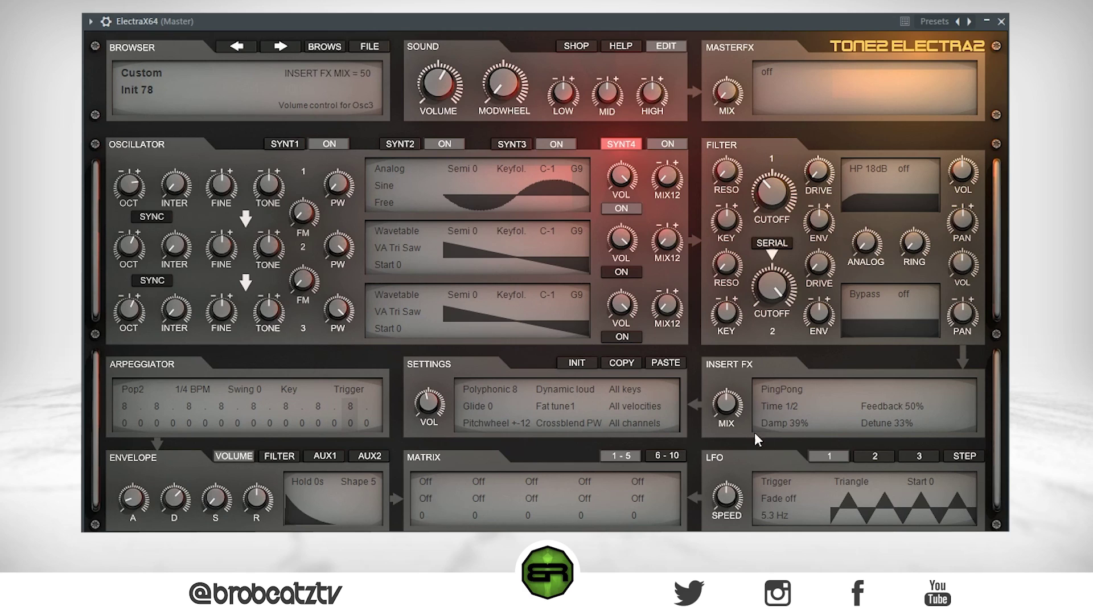
- Modulate the mix of layer 4's insert effect with Lfo1+
right_click(728, 402)
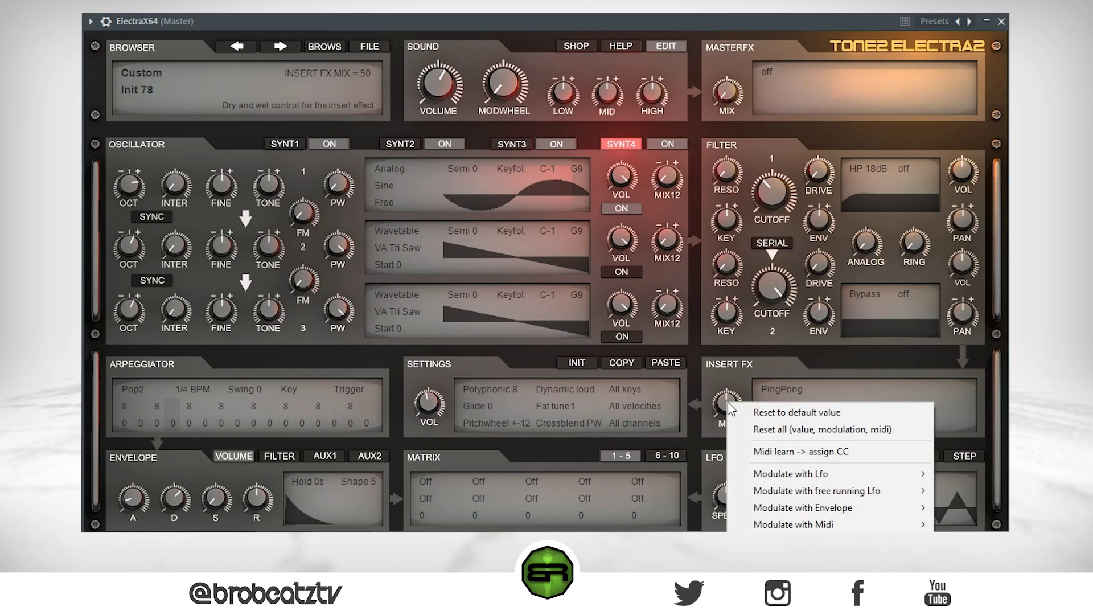
mouse_move(811, 477)
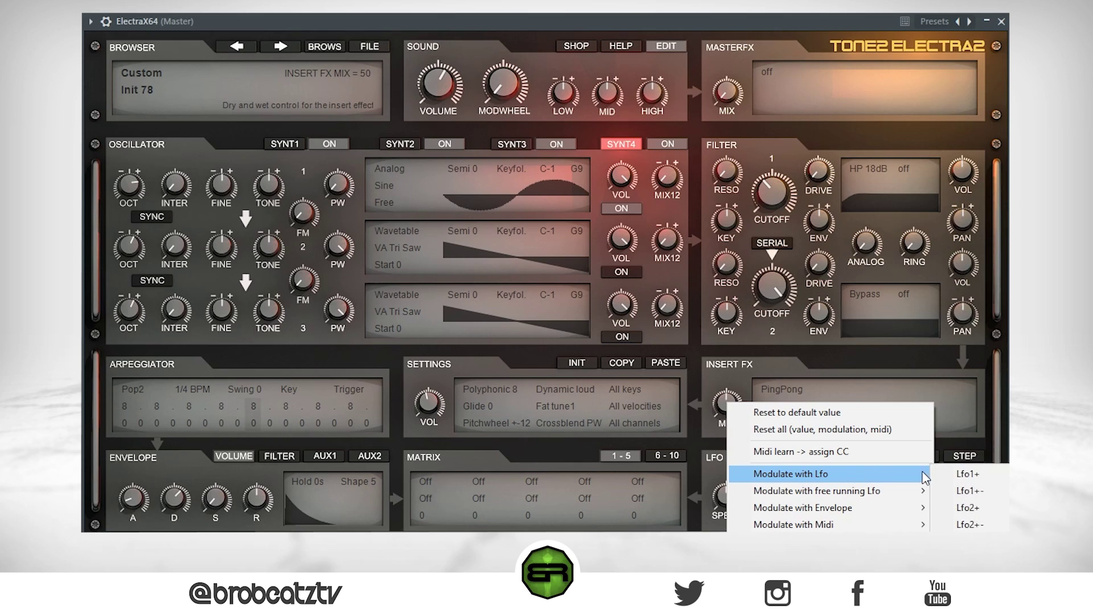
key("Right")
key("Return")
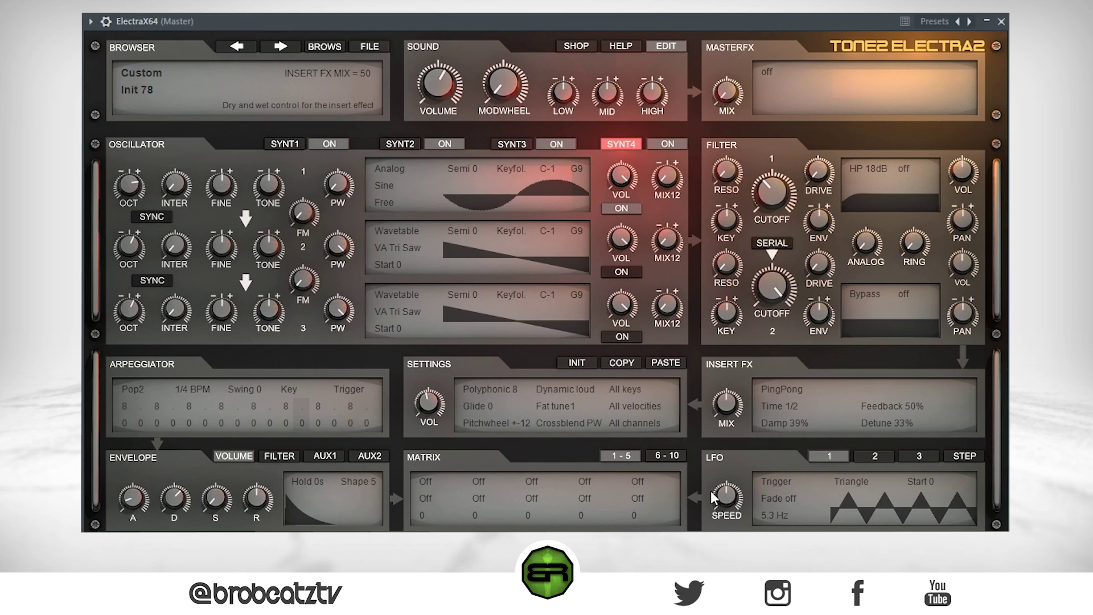
- Try slower LFO 1 speeds of 1.33 Hz and 2.16 Hz and reset the speed to its default
mouse_move(716, 499)
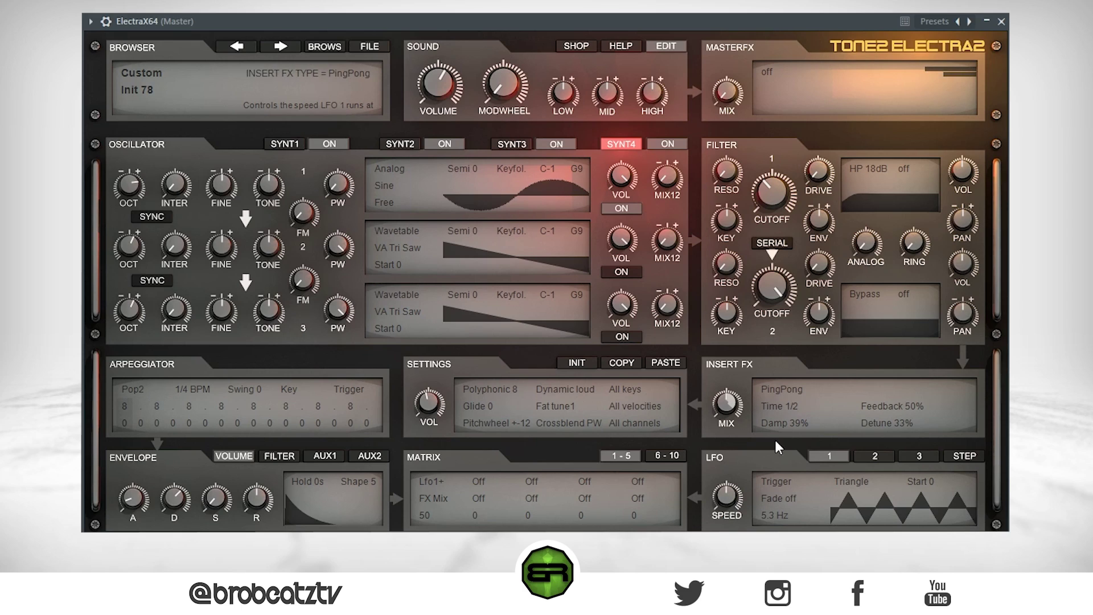
left_click_drag(733, 502, 726, 527)
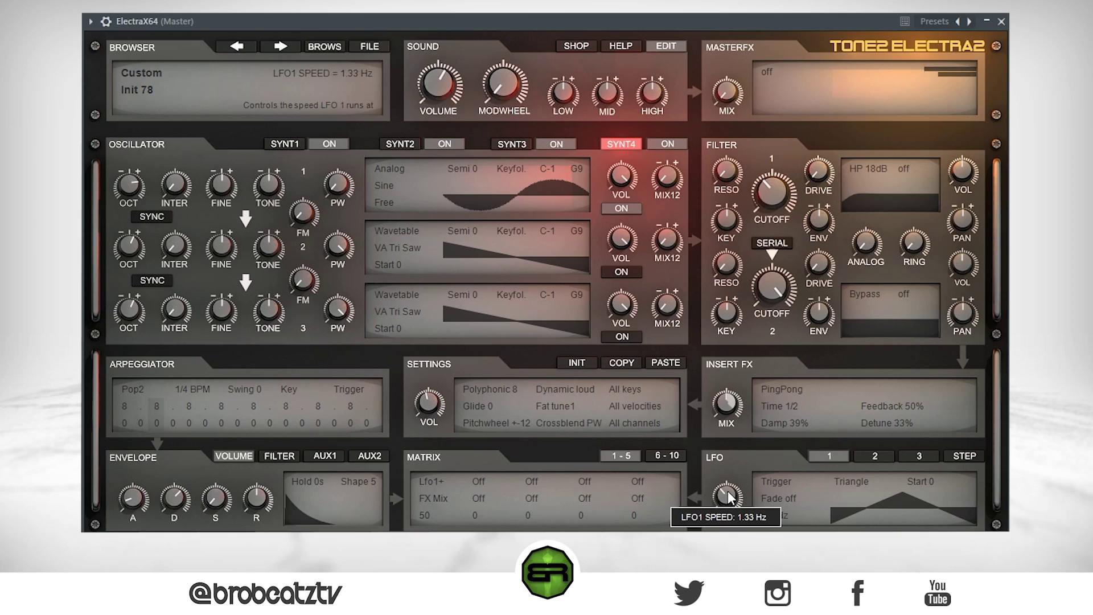
mouse_move(727, 490)
left_mouse_down()
mouse_move(727, 529)
mouse_move(736, 503)
mouse_move(727, 511)
left_mouse_up()
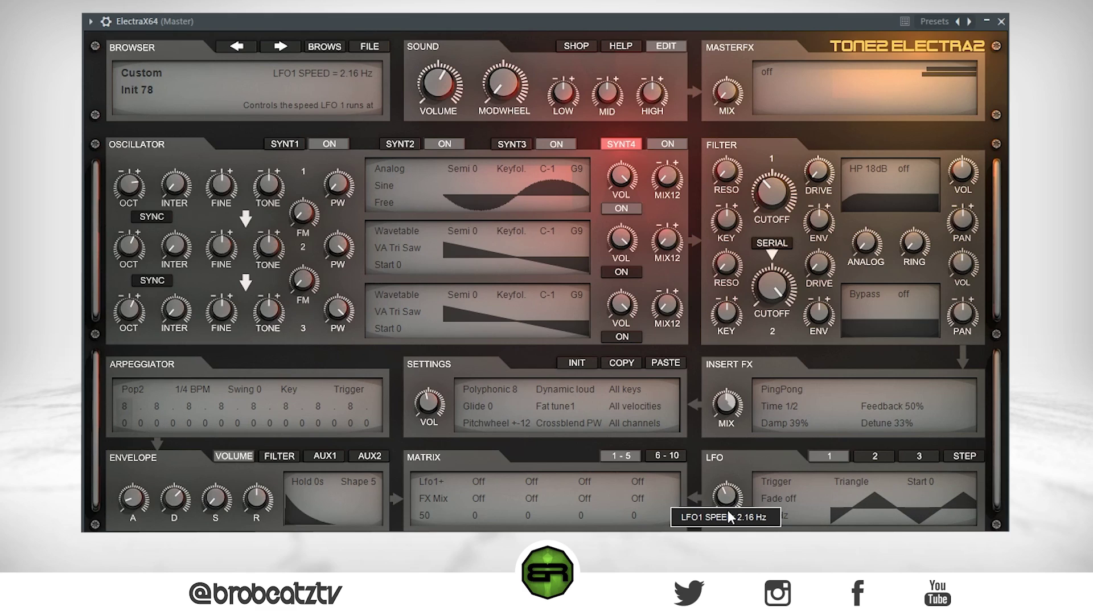
right_click(727, 509)
left_click(739, 505)
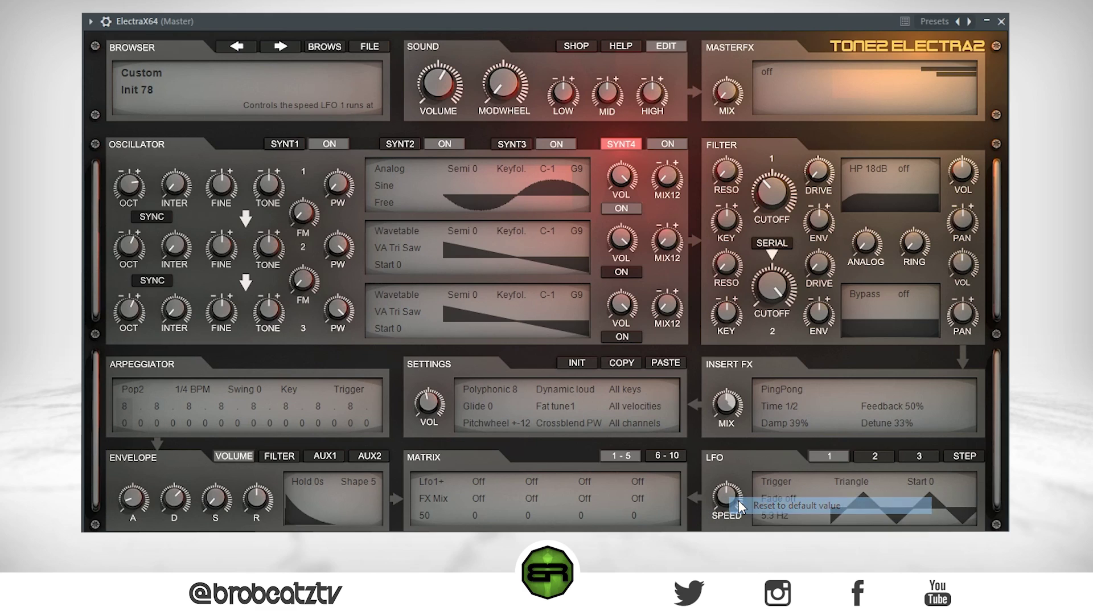
mouse_move(732, 493)
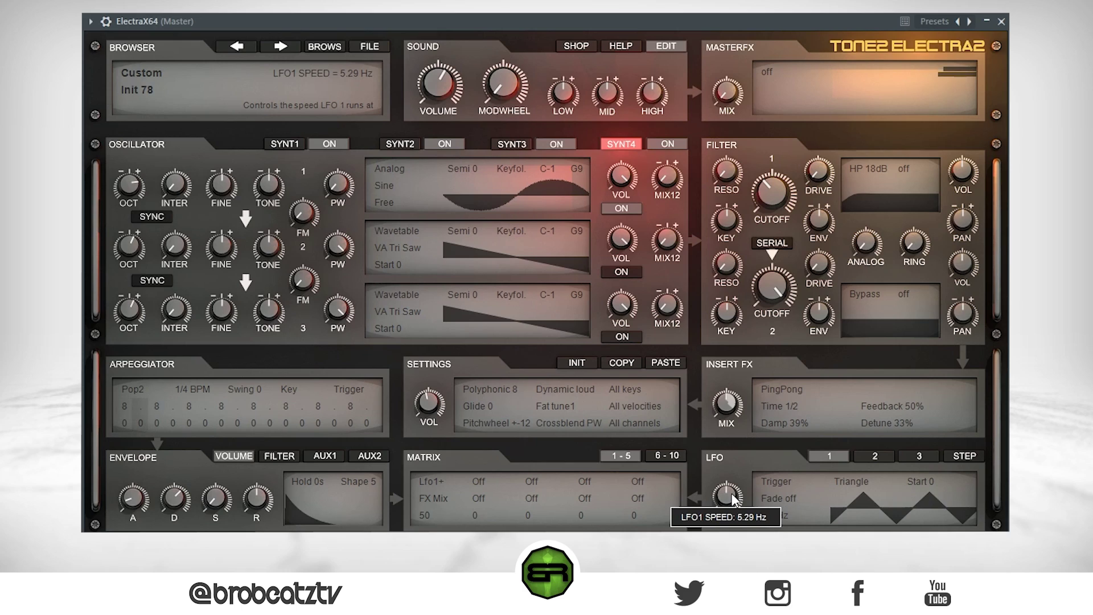
- Set layer 4's LFO 1 speed to 5.5 Hz and try an insert effect mix modulation depth of 69 before restoring 50
mouse_move(732, 493)
left_mouse_down()
mouse_move(730, 509)
mouse_move(734, 487)
mouse_move(736, 497)
left_mouse_up()
mouse_move(726, 404)
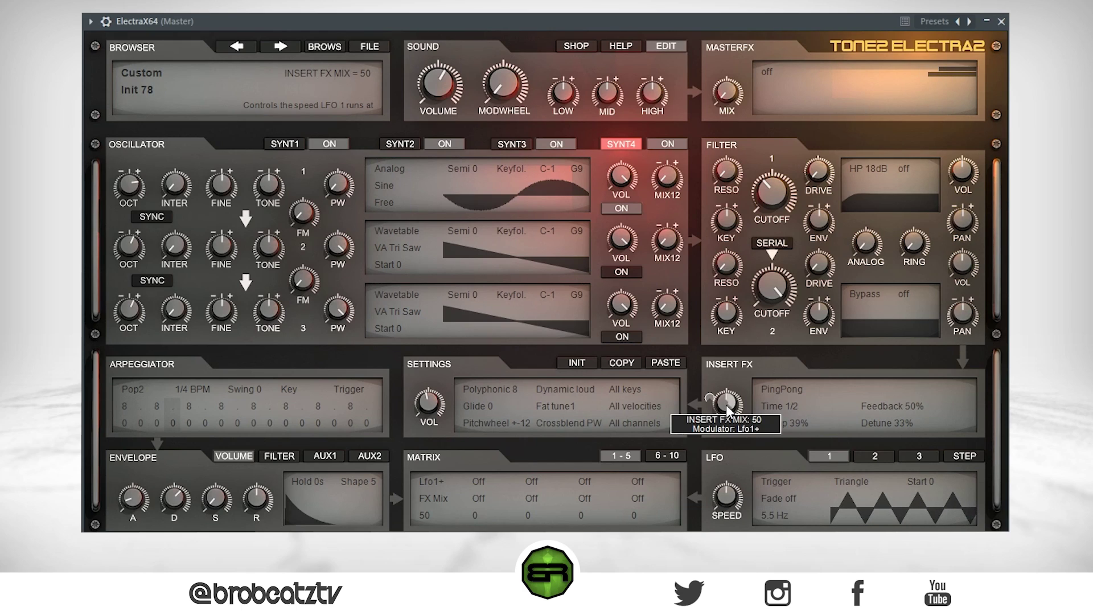
mouse_move(709, 398)
left_mouse_down()
mouse_move(710, 424)
mouse_move(709, 400)
left_mouse_up()
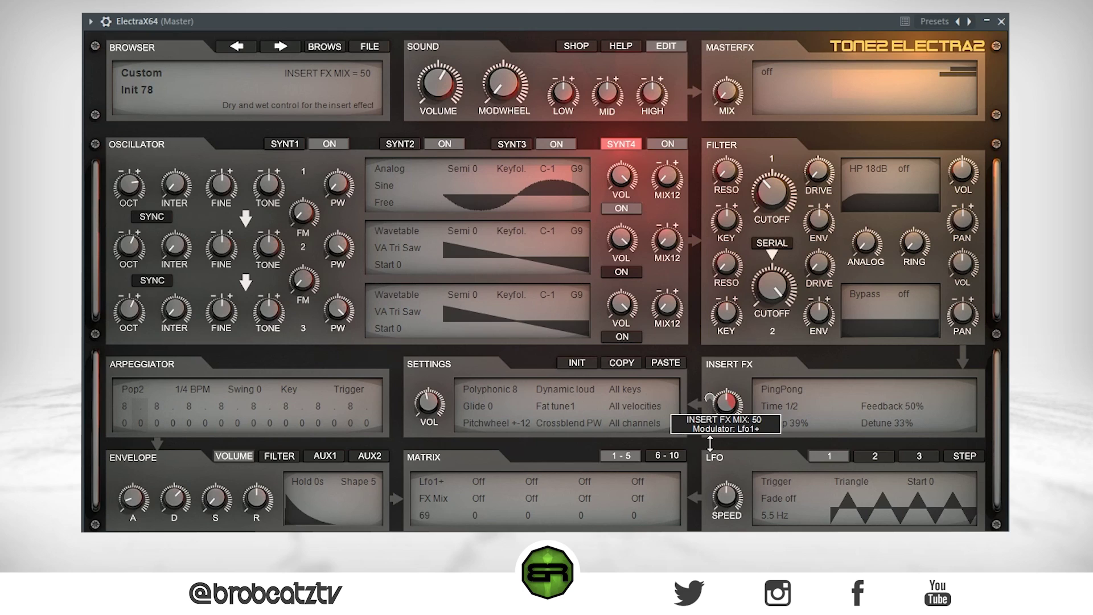
left_click_drag(710, 495, 710, 514)
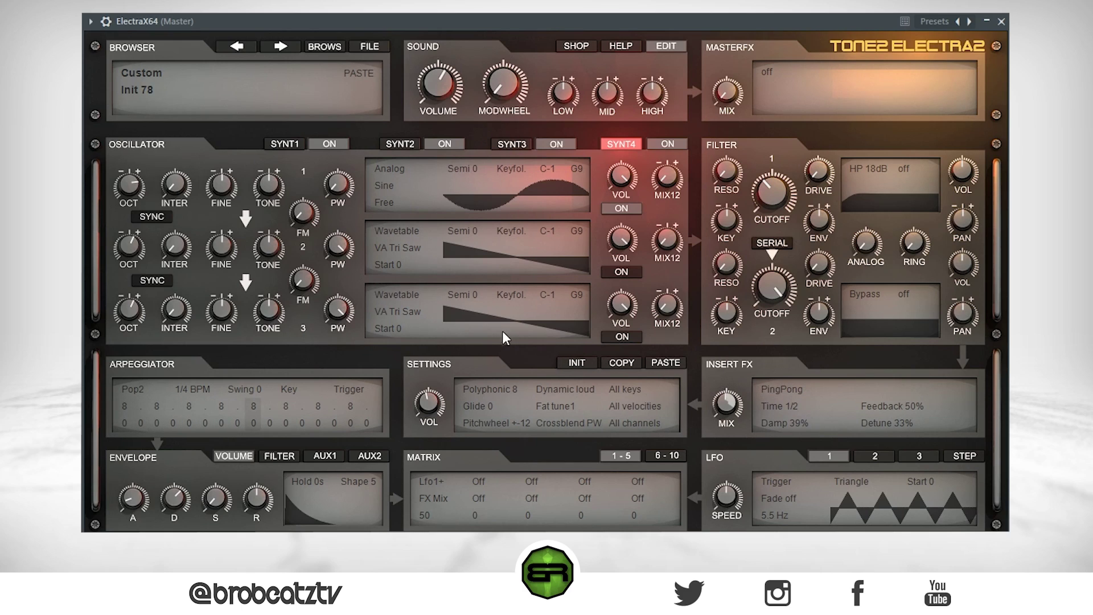
- Adjust layer 4's overall volume in its settings, trying lower levels of 34 and 32
mouse_move(437, 406)
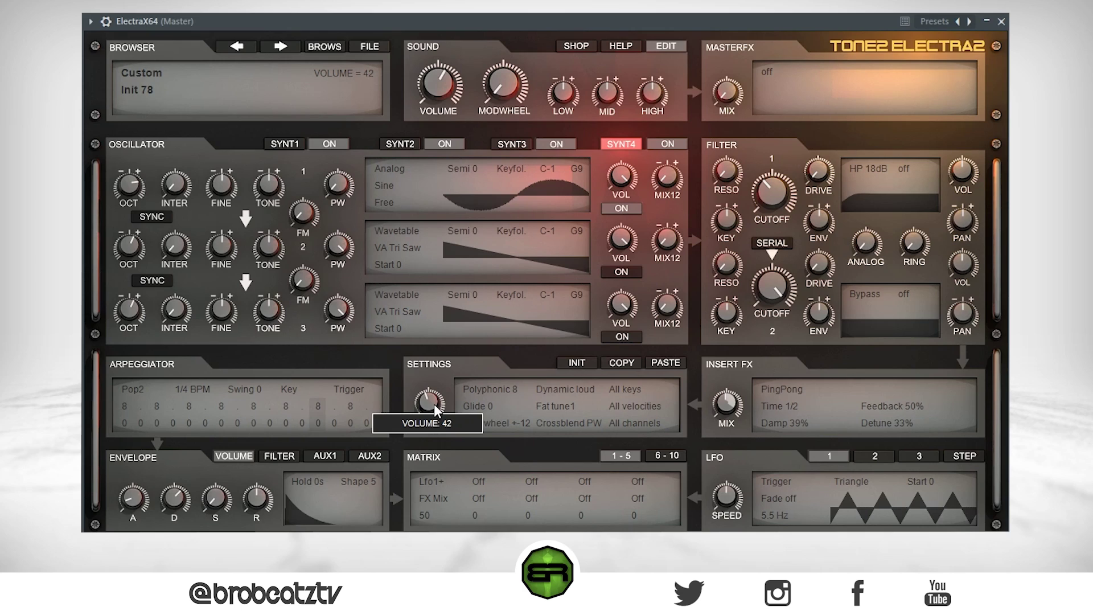
scroll(434, 405, "down", 5)
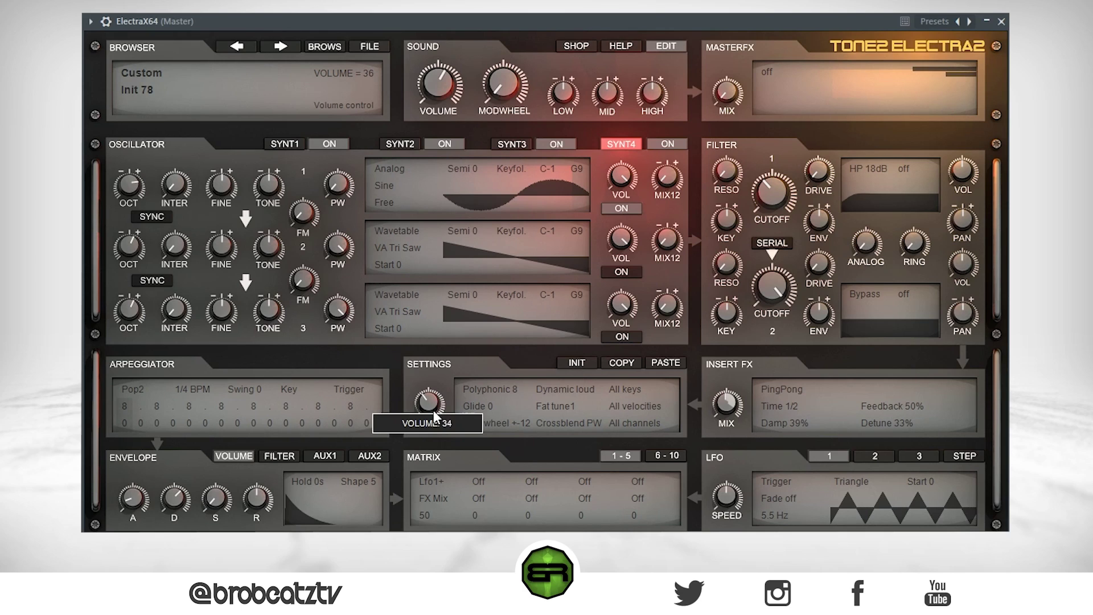
left_click_drag(435, 428, 433, 397)
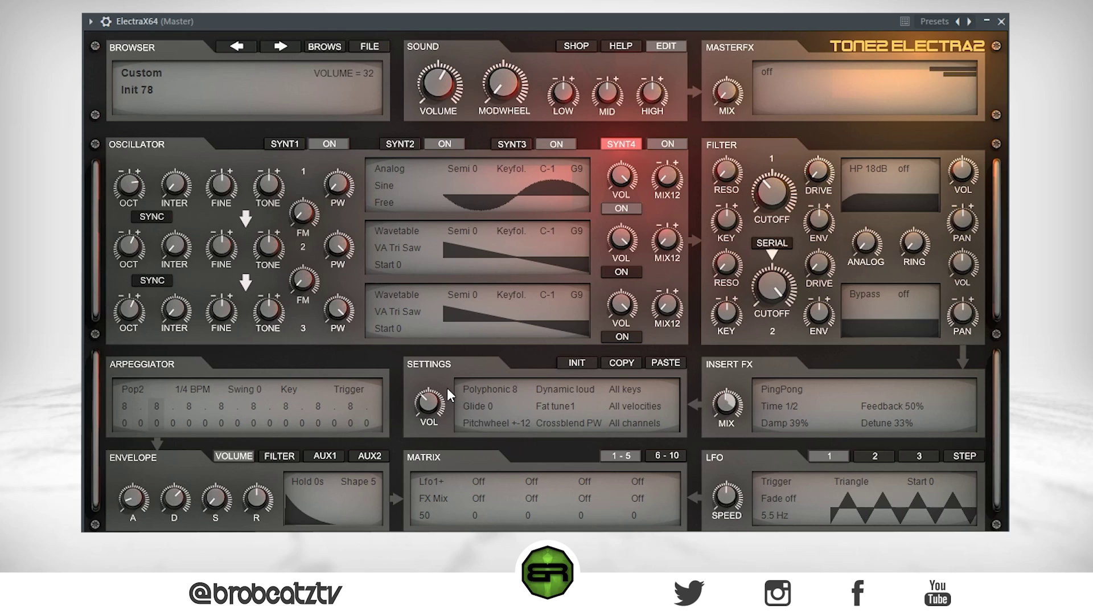
left_click_drag(437, 406, 436, 398)
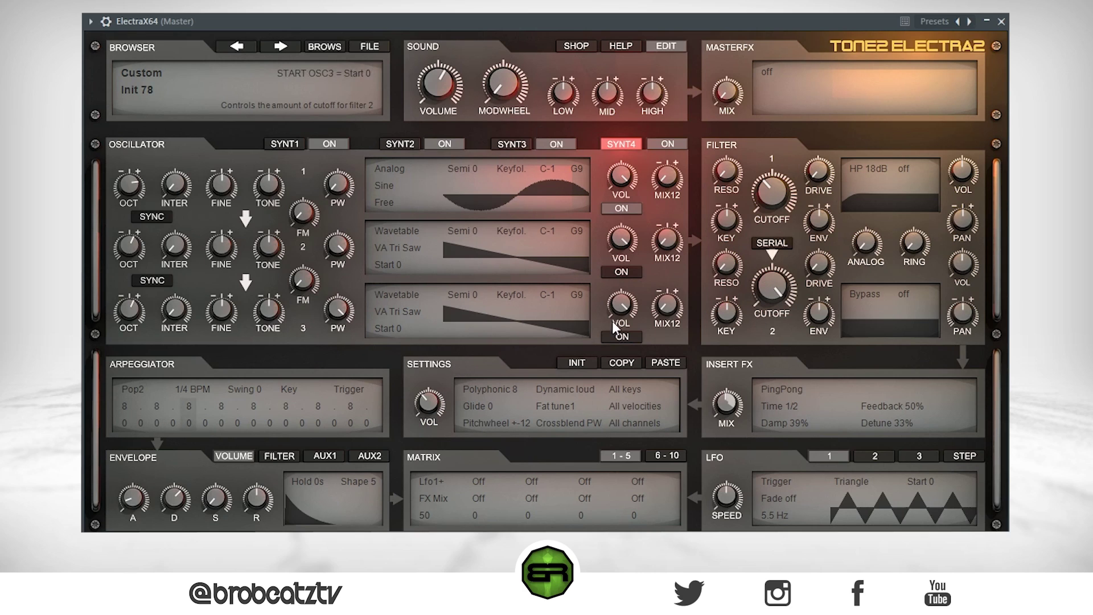
- Try Multitap, Ensemble, Rotary and Compressor as the master effect
left_click(765, 70)
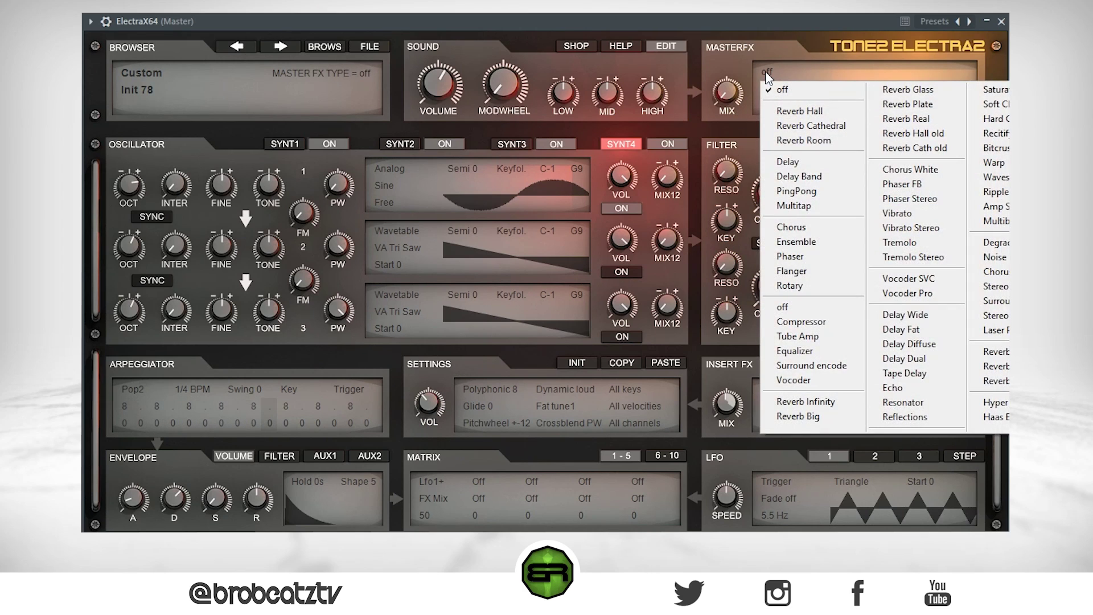
left_click(805, 205)
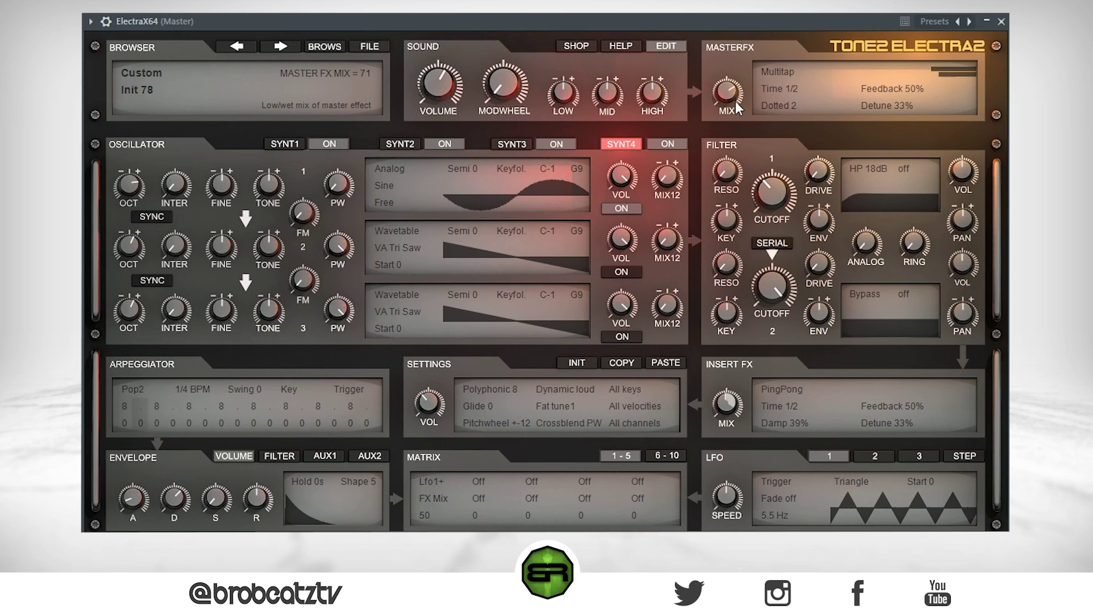
left_click(770, 70)
left_click(803, 241)
mouse_move(730, 92)
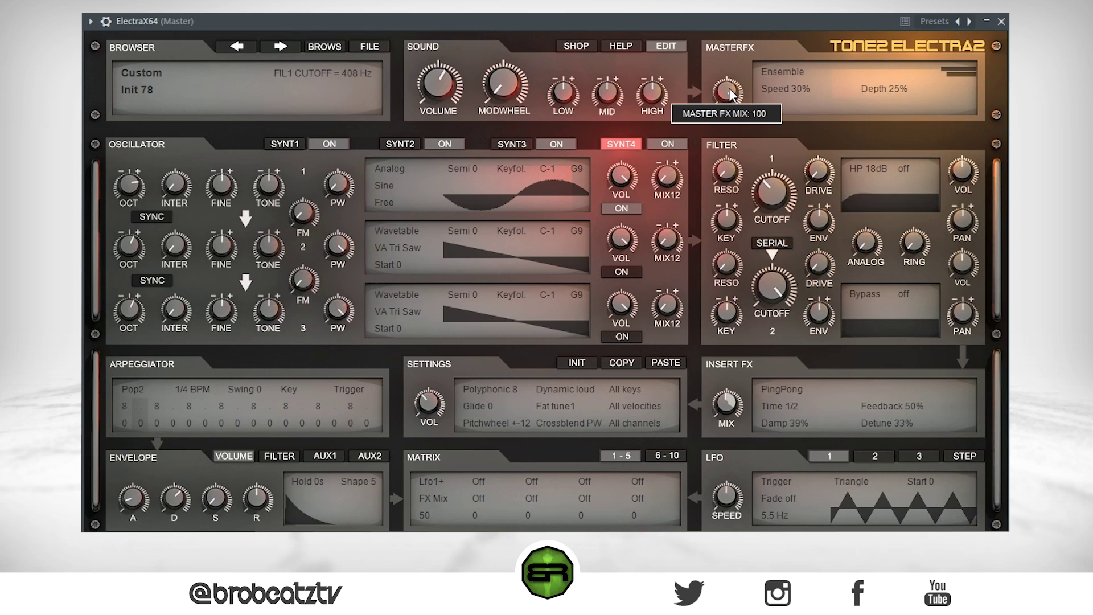
left_click(777, 72)
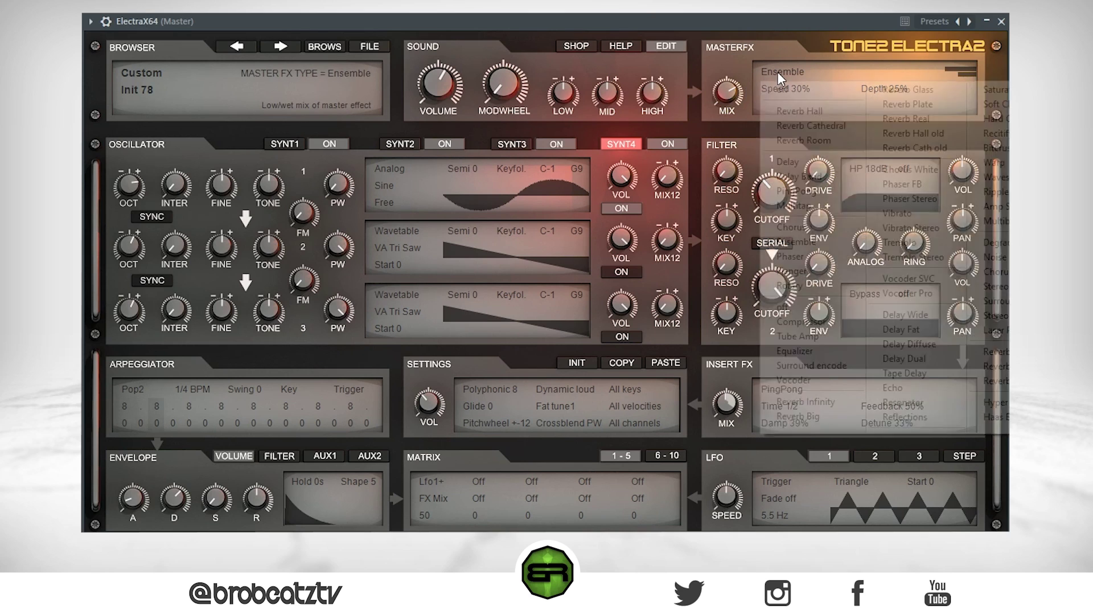
left_click(790, 285)
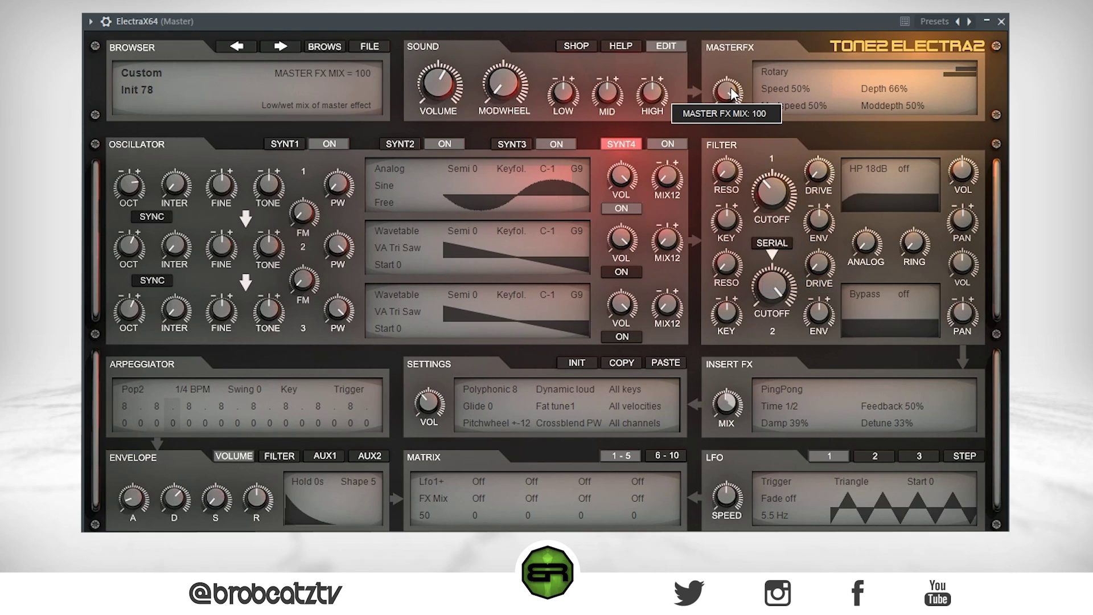
left_click(760, 67)
left_click(805, 323)
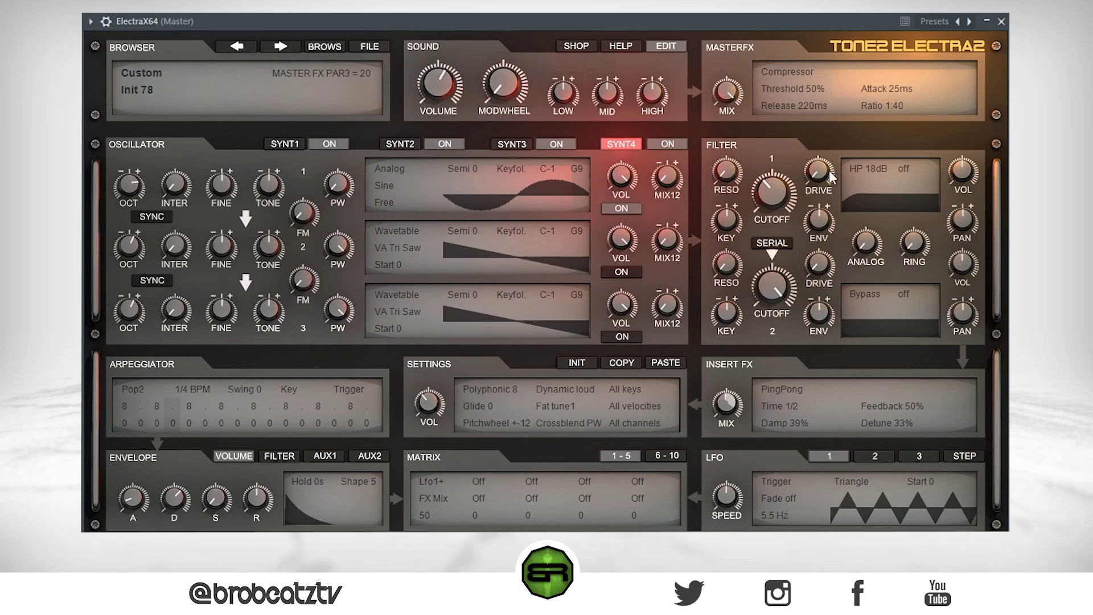
- Set the master effect to Reverb Glass and lower its mix
left_click(782, 70)
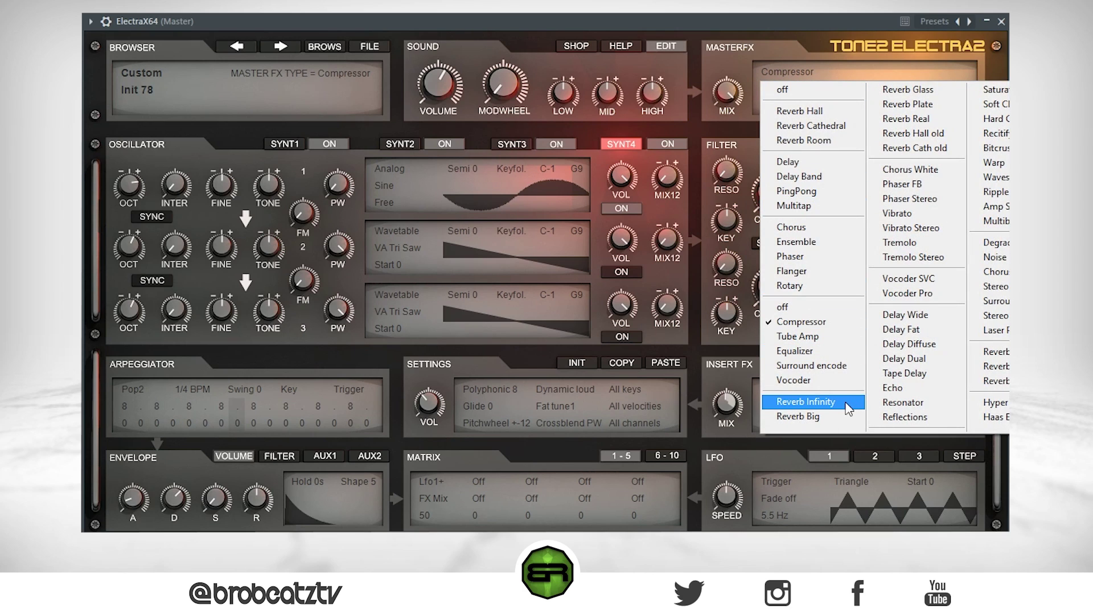
left_click(908, 91)
mouse_move(730, 86)
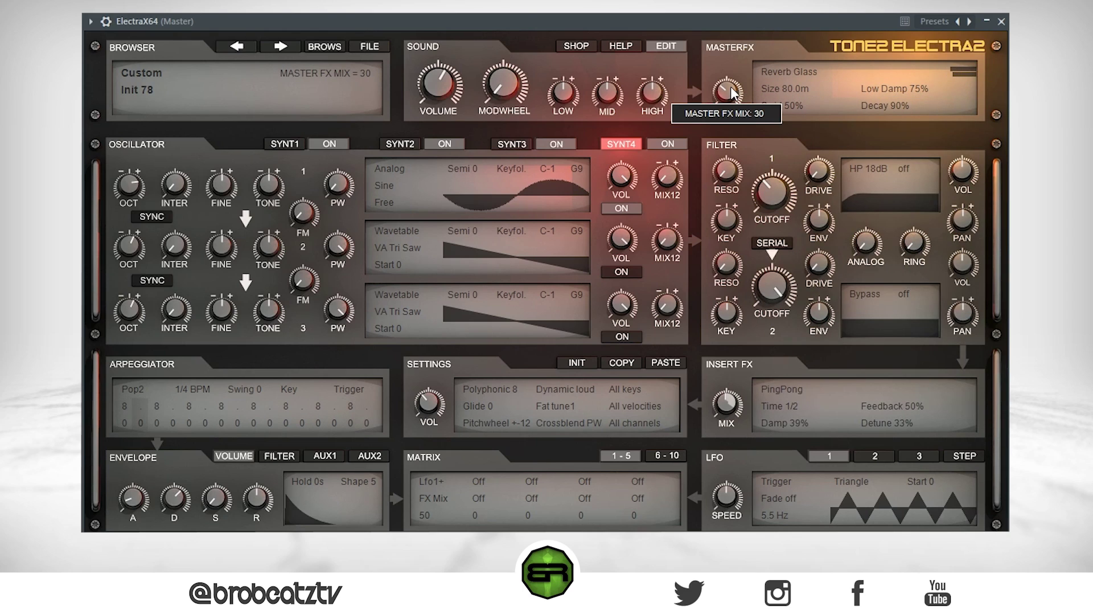
left_click_drag(728, 91, 724, 115)
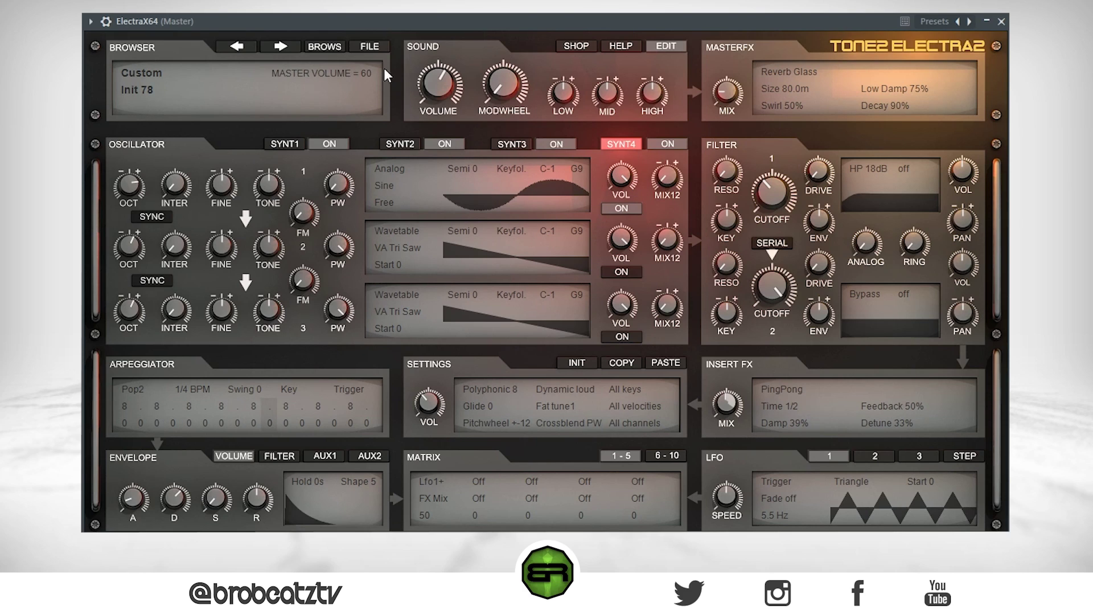
- Save the patch as the single preset PAD - Retroguard in the BroBeatzTV - NoName Bank folder
left_click(362, 46)
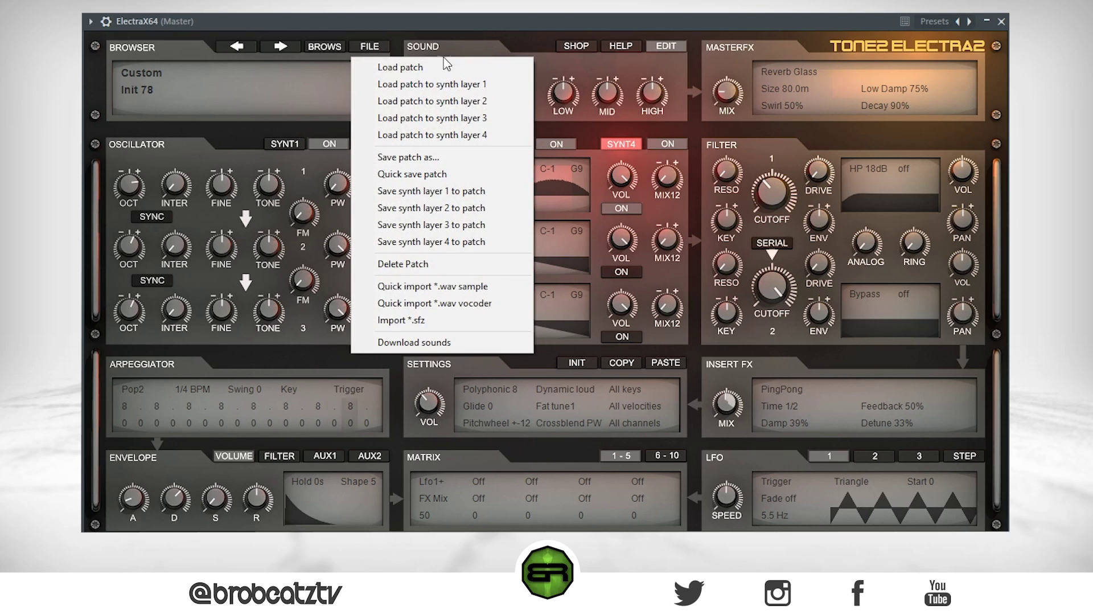
left_click(410, 157)
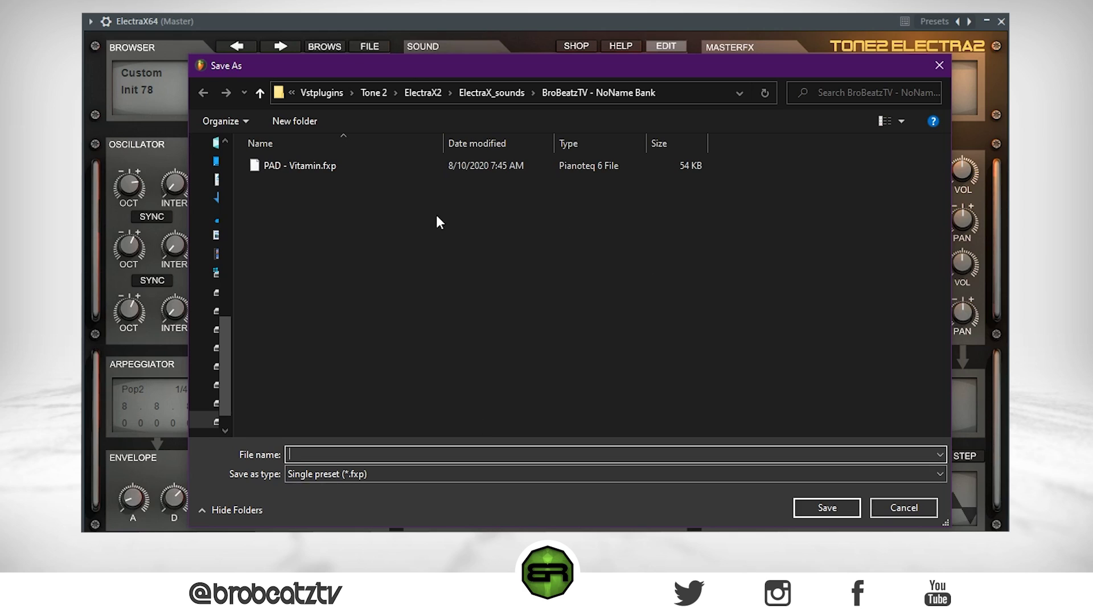
left_click(285, 165)
left_click(400, 455)
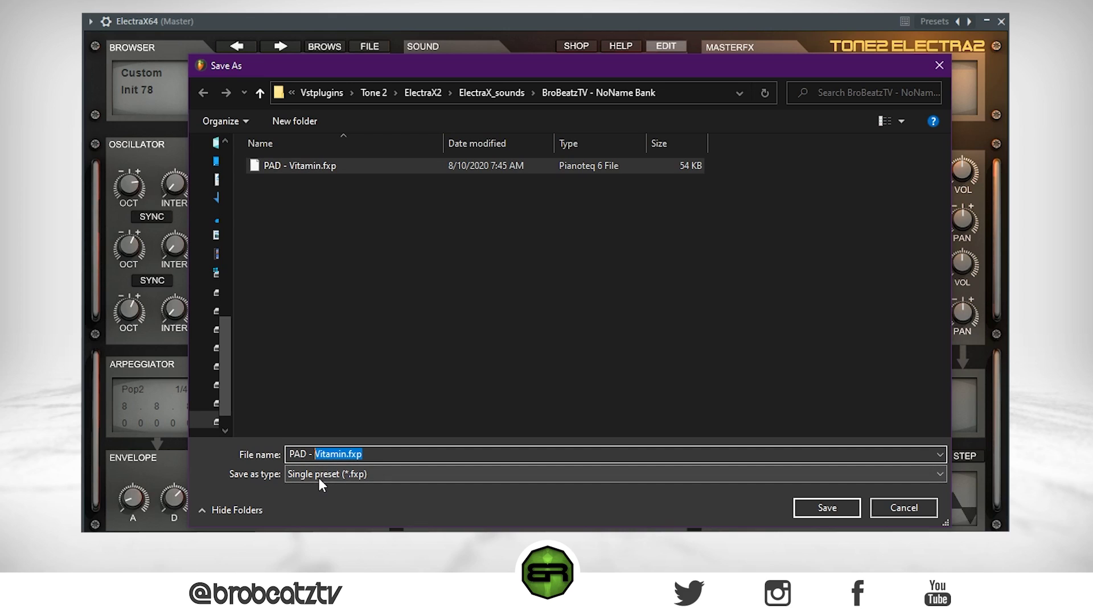
type("Retroguard")
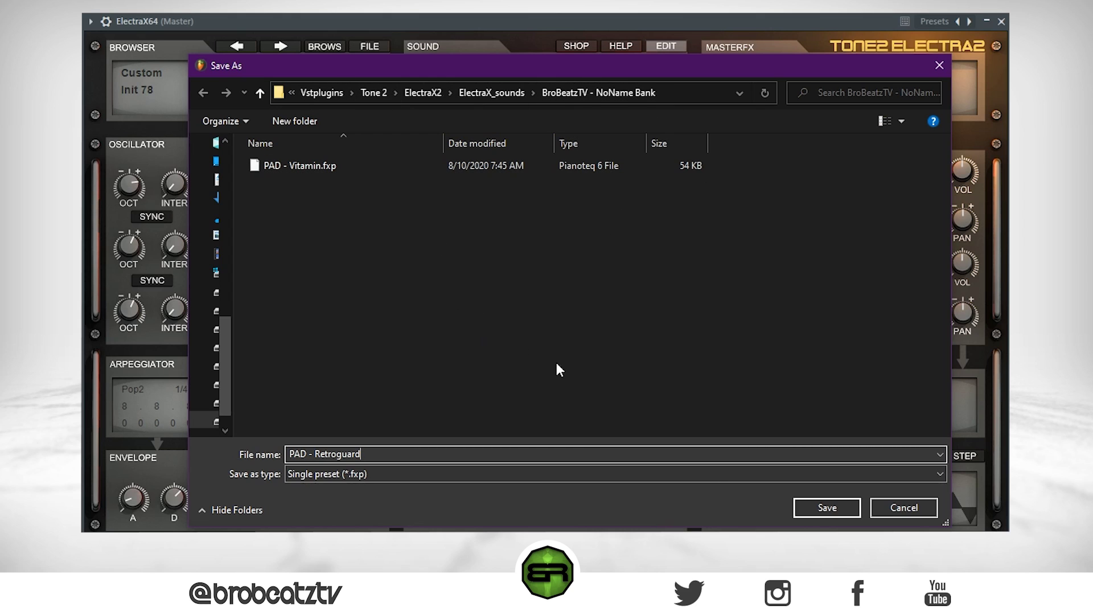
left_click(826, 508)
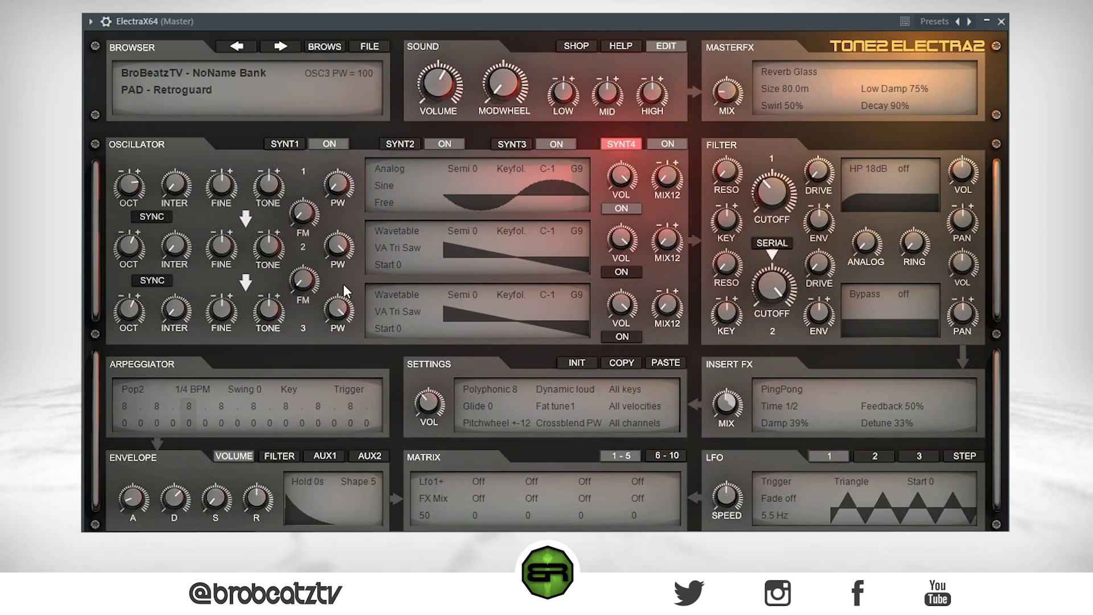